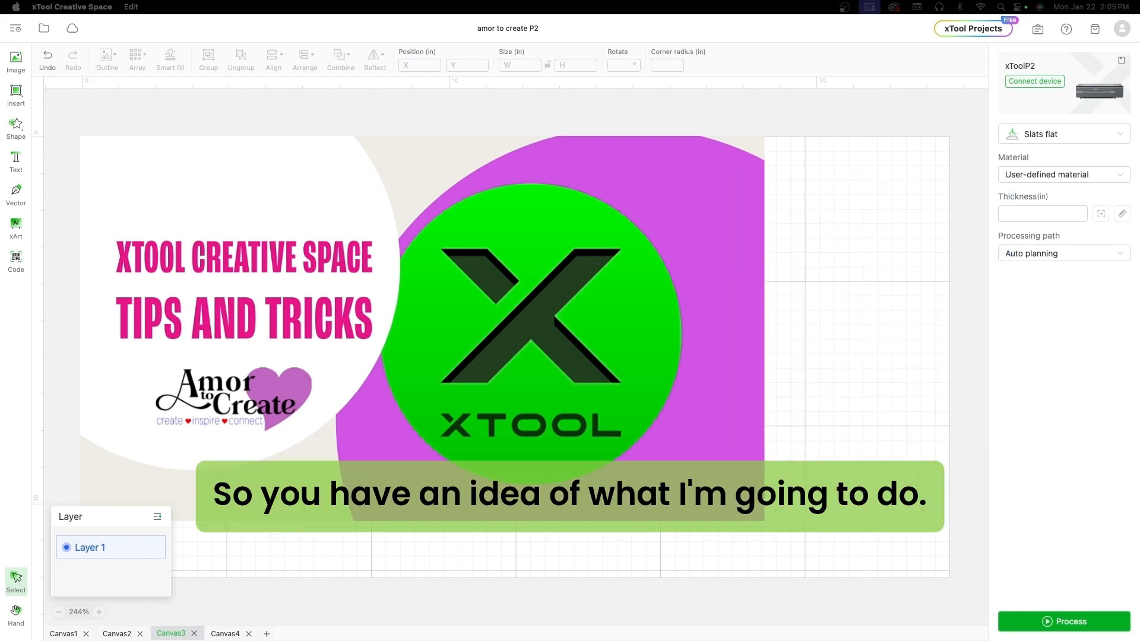
# Compare the Amor to Create logo image and its vector outline on Canvas2 with the slogan design on Canvas4
pyautogui.click(226, 635)
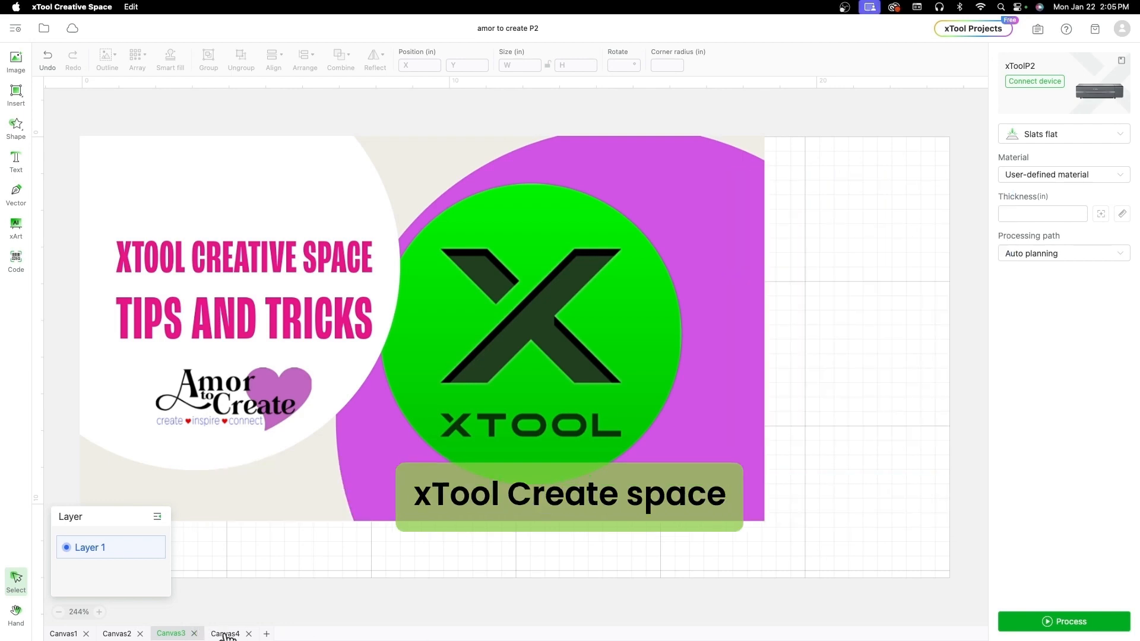
pyautogui.click(226, 634)
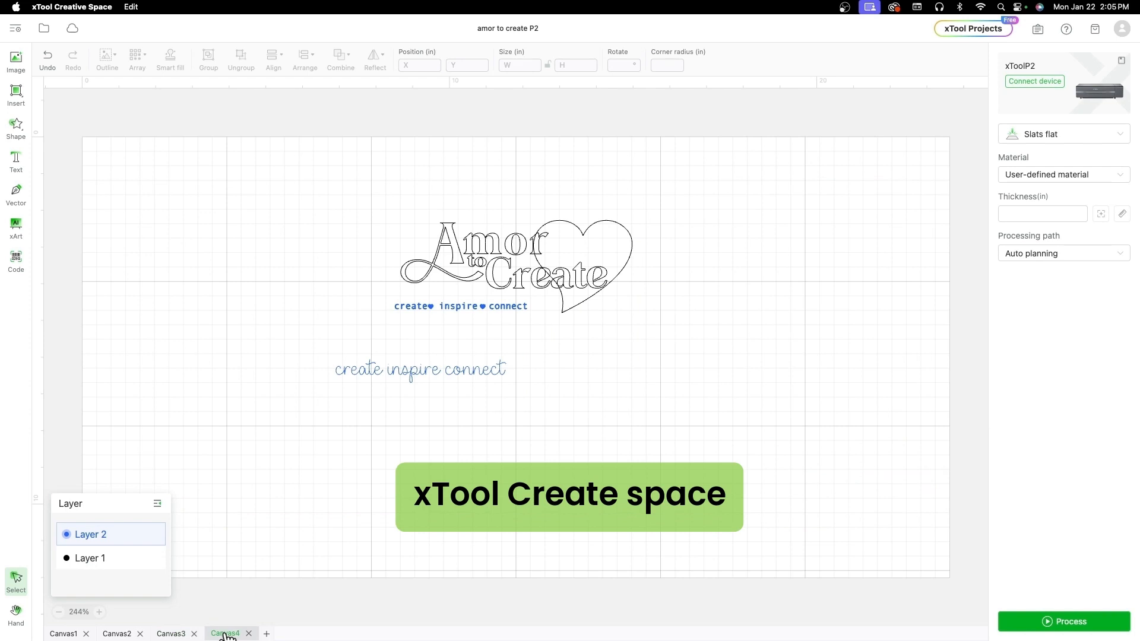
pyautogui.click(119, 633)
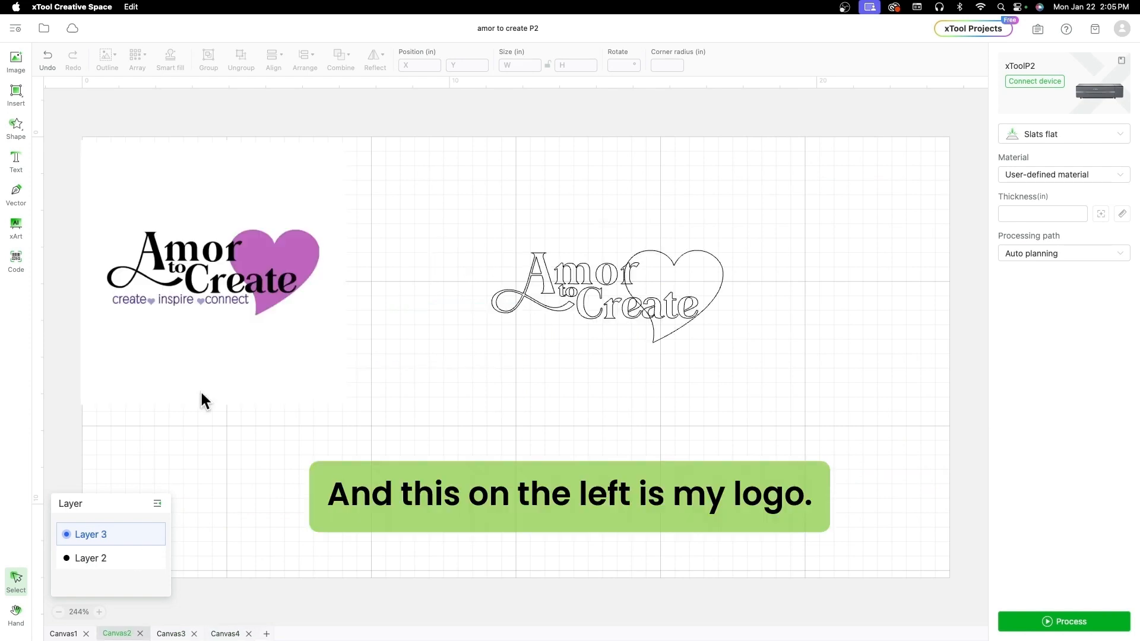
pyautogui.click(246, 274)
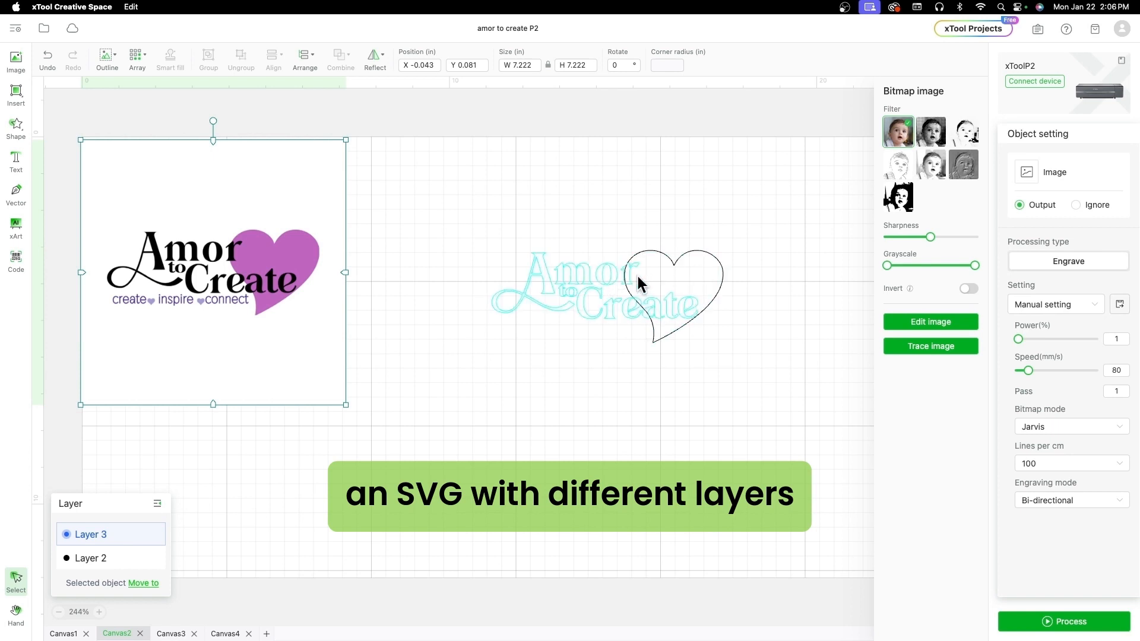
pyautogui.click(413, 419)
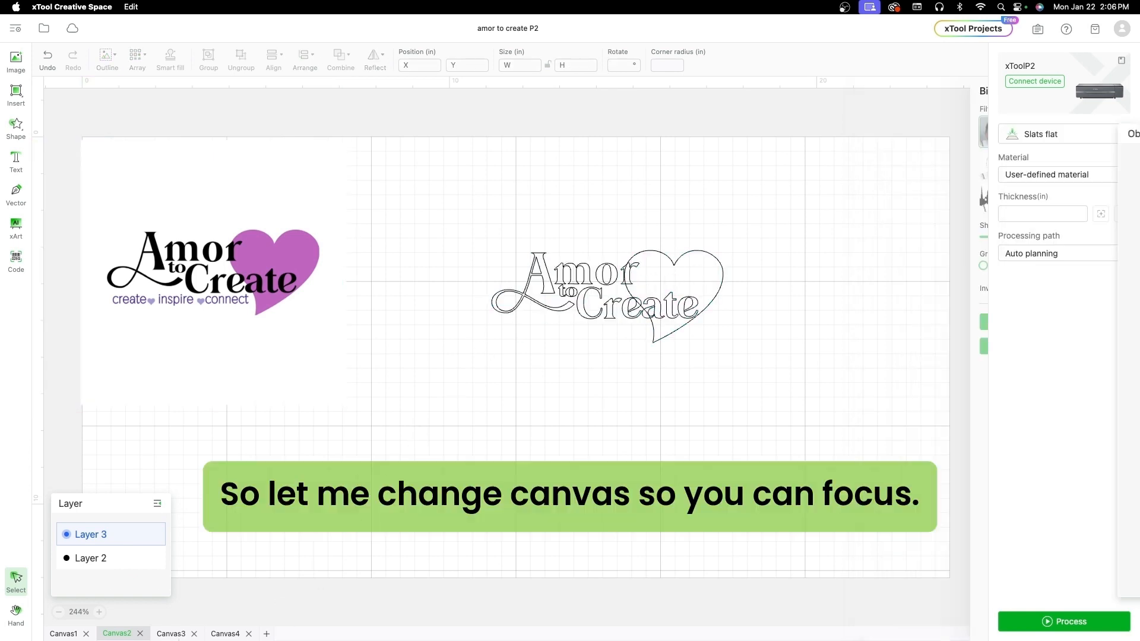
pyautogui.click(223, 634)
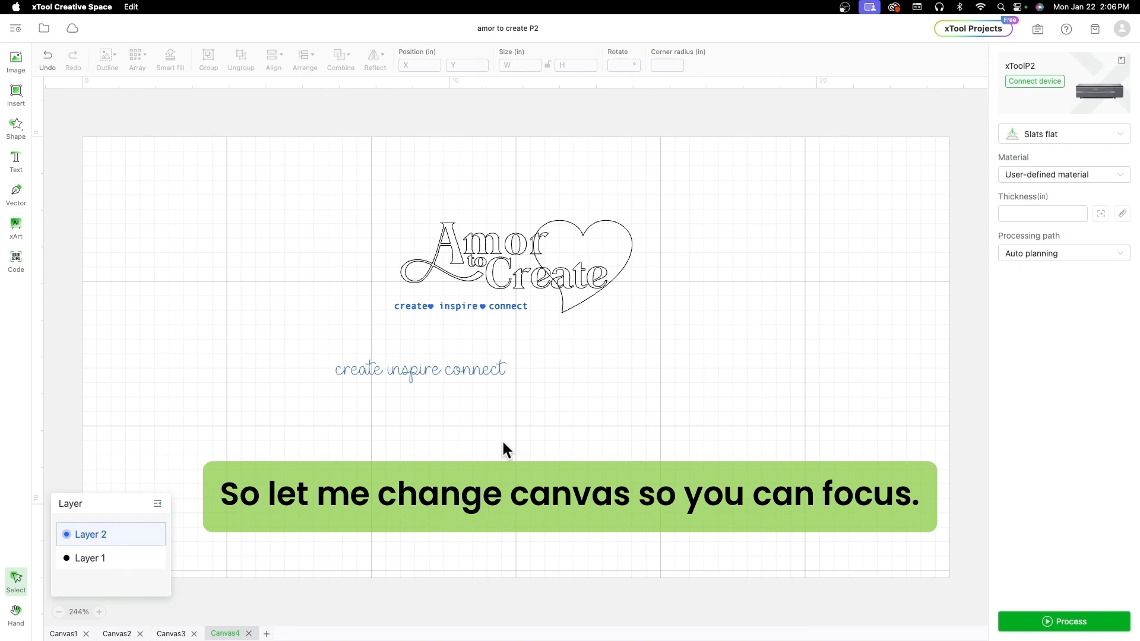
pyautogui.click(125, 634)
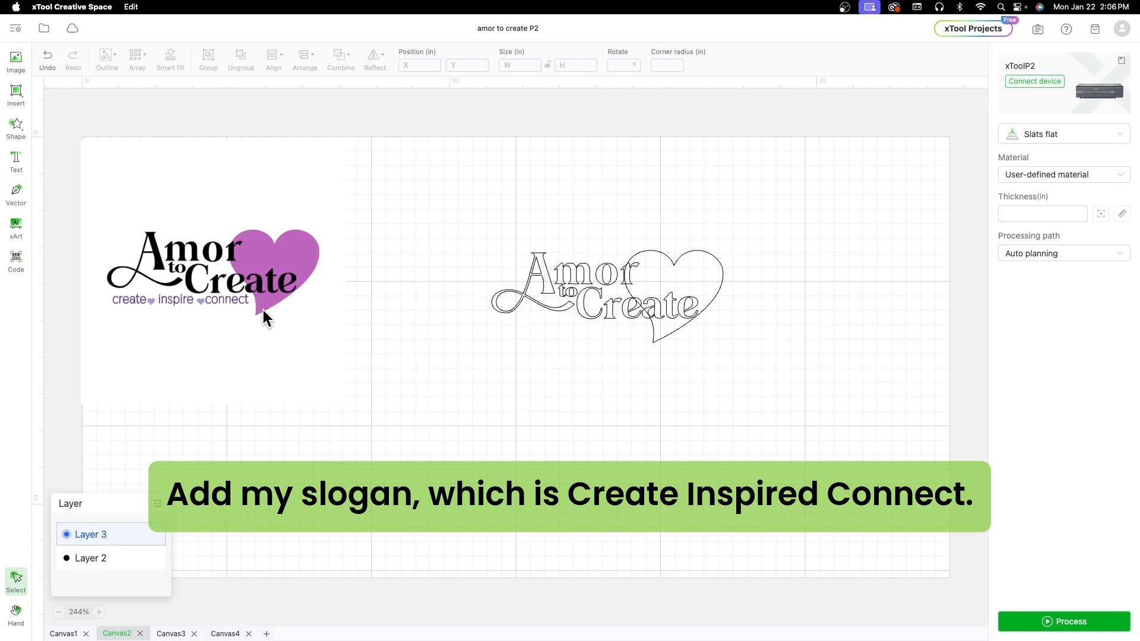
pyautogui.click(226, 634)
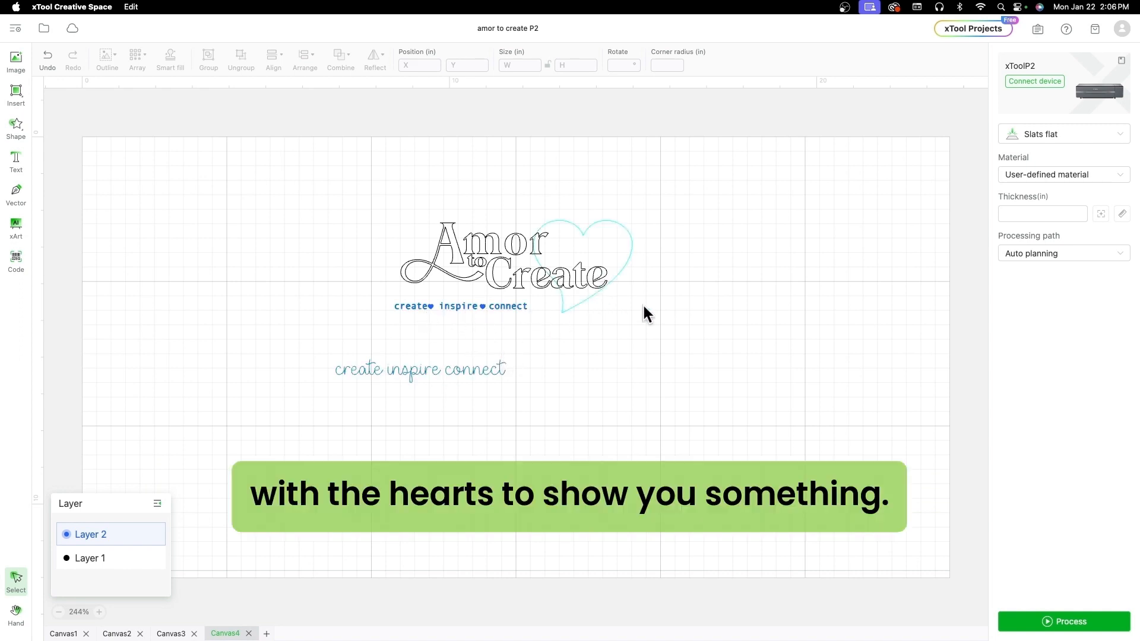
# Move the Amor to Create lettering and heart outline away from the slogans, toward the canvas's upper right
pyautogui.moveTo(773, 242); pyautogui.dragTo(440, 174)
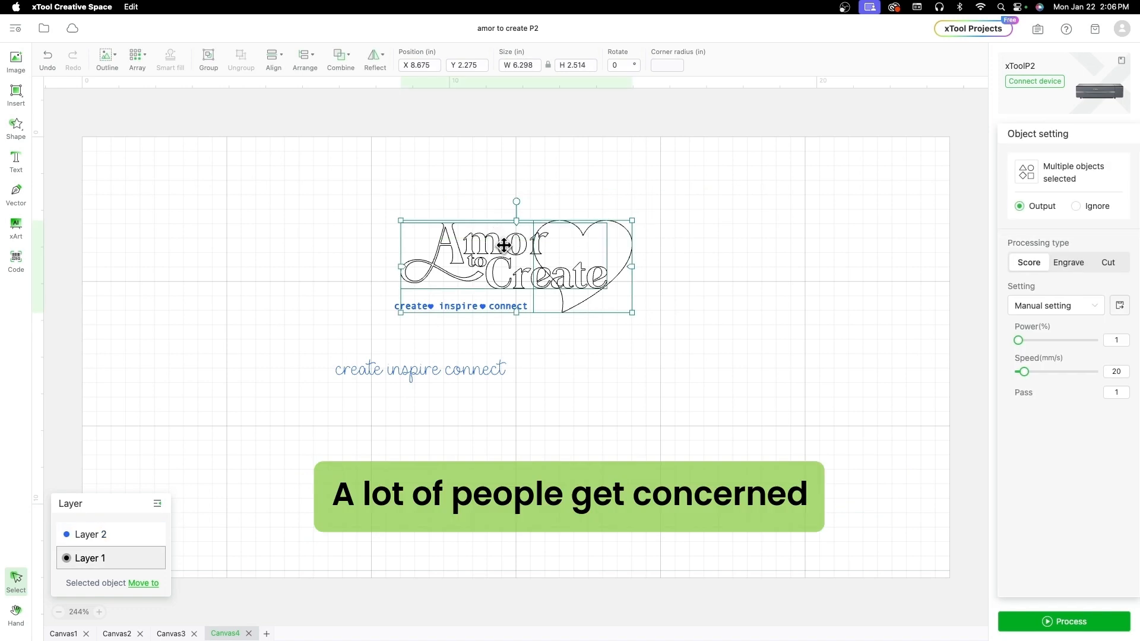
pyautogui.moveTo(504, 245); pyautogui.dragTo(763, 173)
pyautogui.click(700, 388)
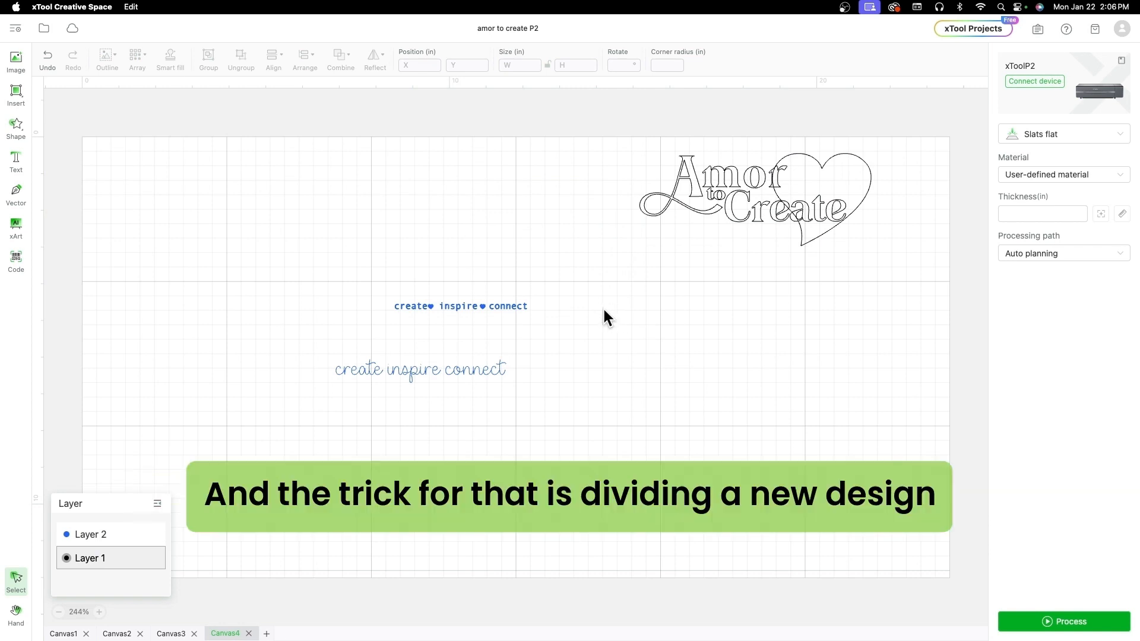
# Set the processing type of the "create inspire connect" slogan and its small hearts to Score
pyautogui.moveTo(597, 318); pyautogui.dragTo(366, 287)
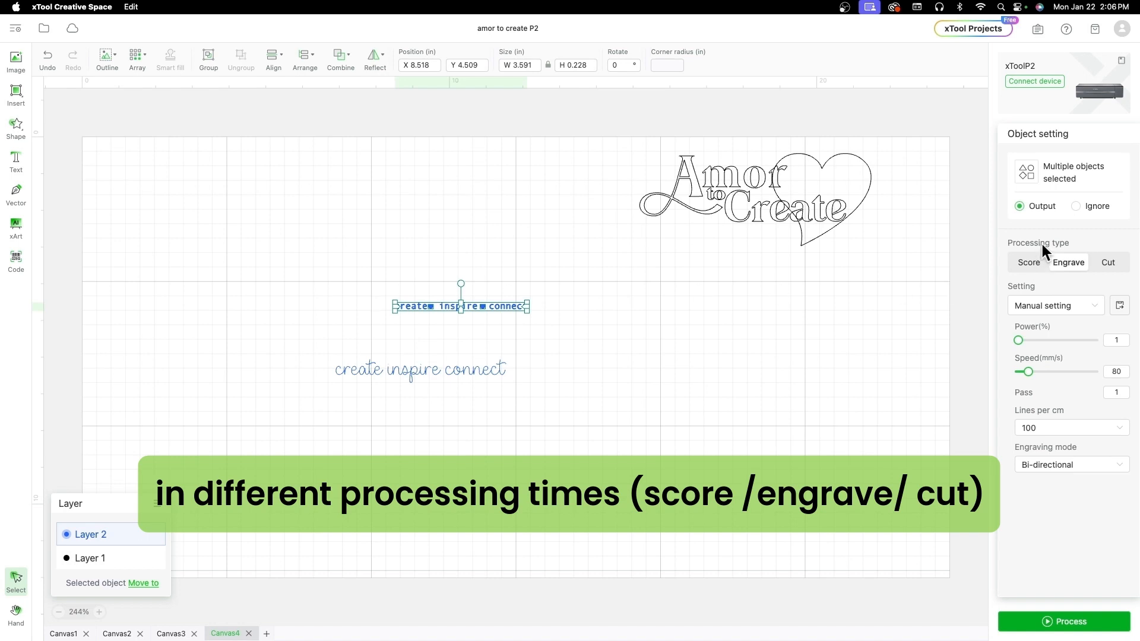
pyautogui.click(1030, 265)
pyautogui.click(1070, 263)
pyautogui.click(1108, 263)
pyautogui.click(1026, 264)
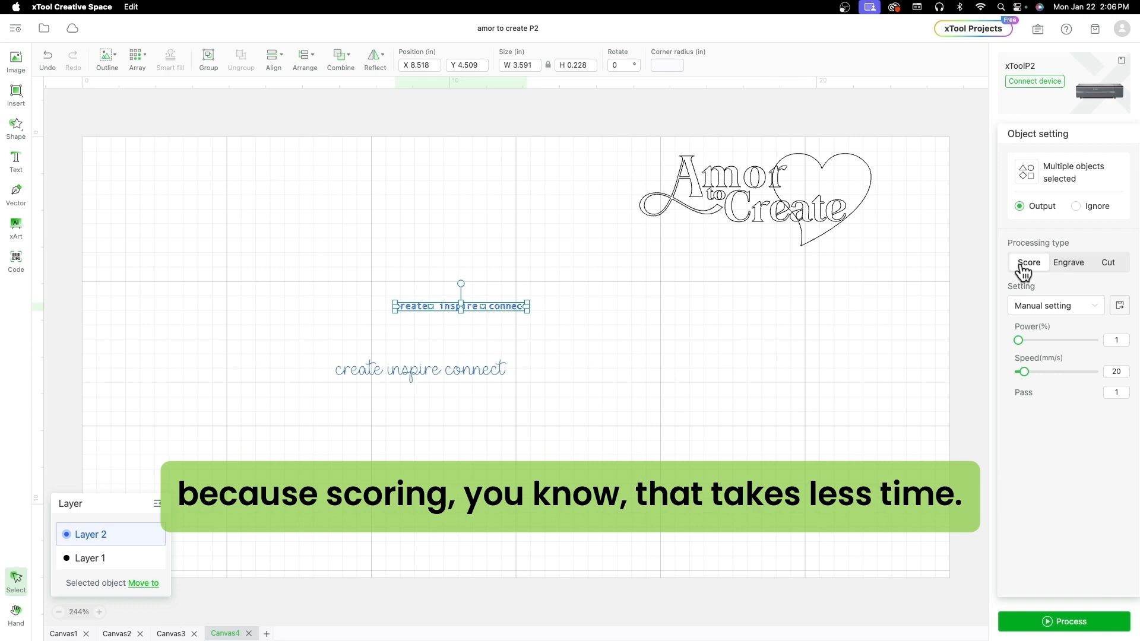
pyautogui.click(715, 321)
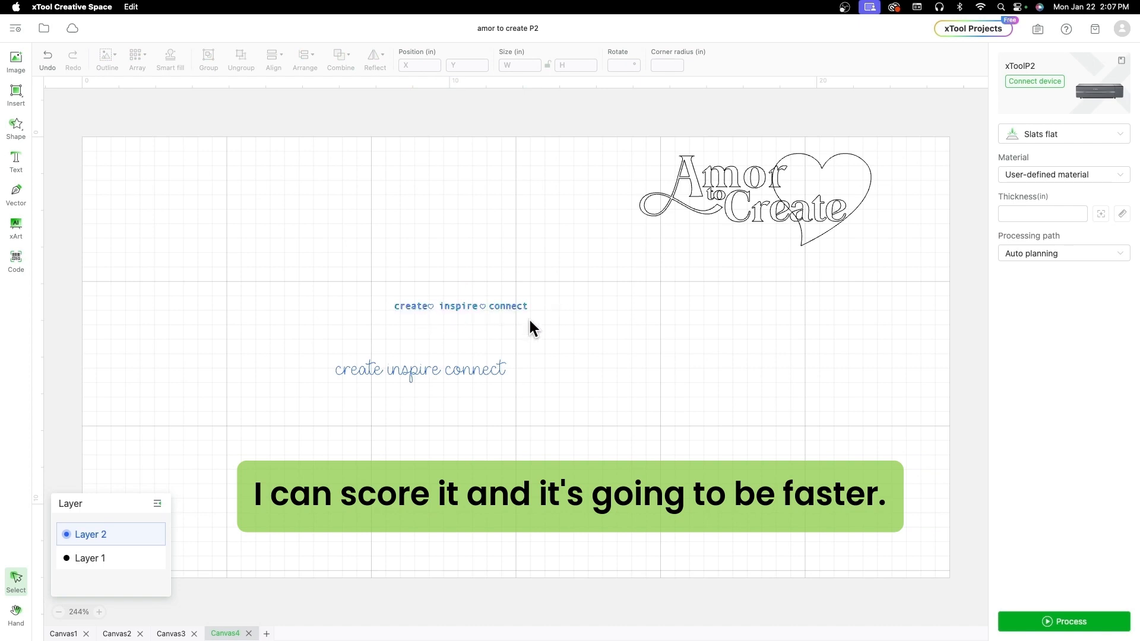
# Nudge the small heart between "create" and "inspire" slightly right, to X 9.457 in
pyautogui.click(430, 305)
pyautogui.press('Right')
pyautogui.press('Right')
pyautogui.press('Right')
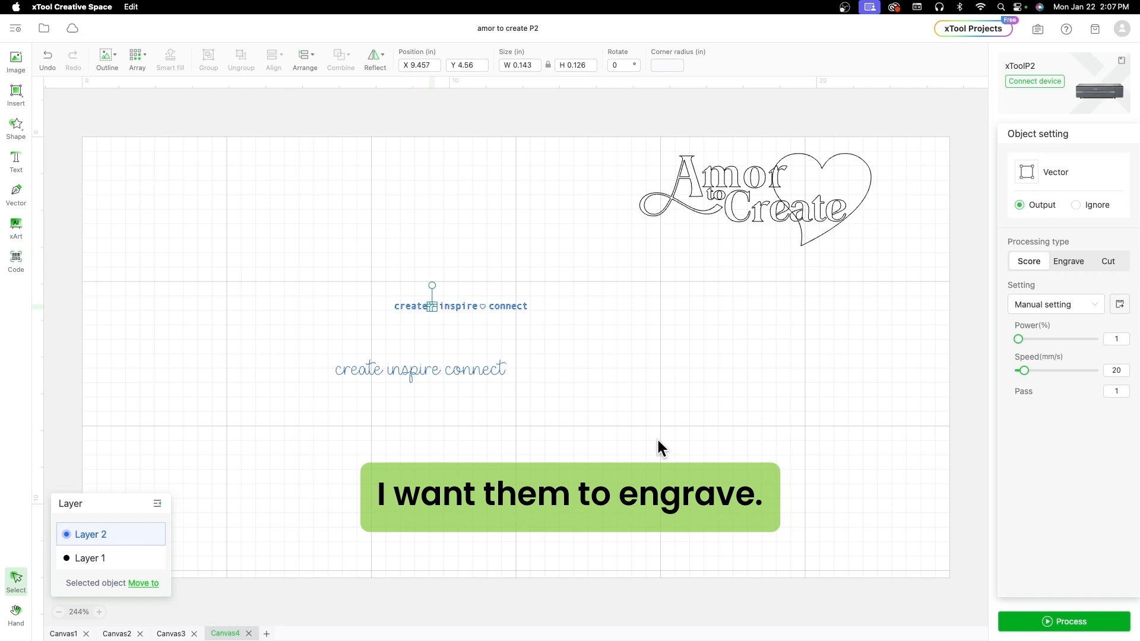
pyautogui.click(658, 441)
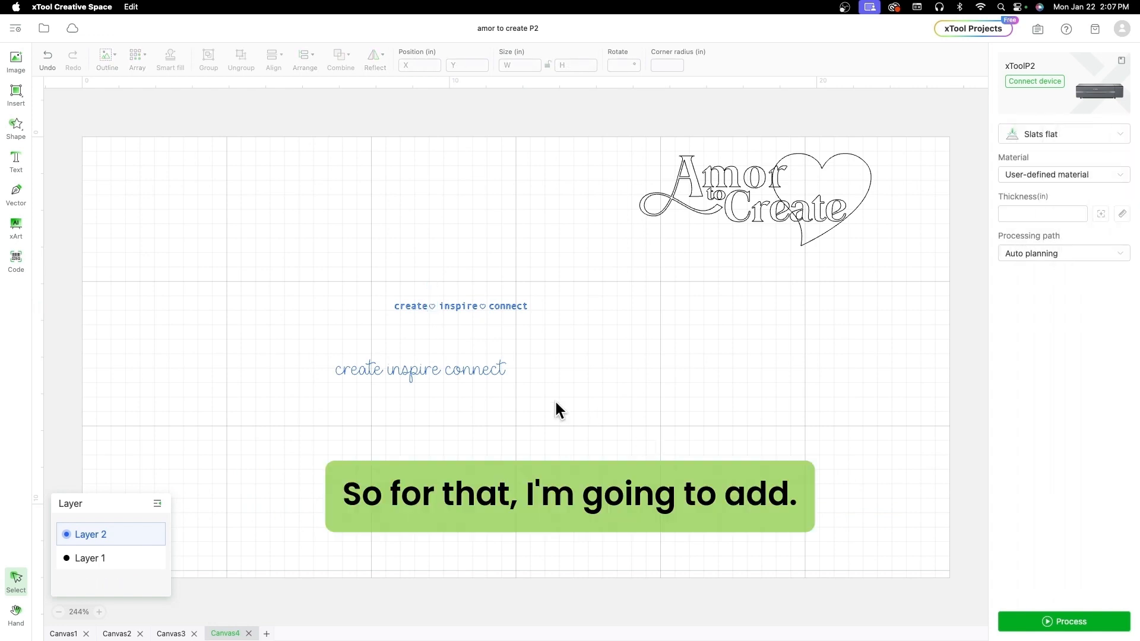
# Move the slogan's two small hearts to the purple layer and set their processing type to Engrave
pyautogui.click(433, 307)
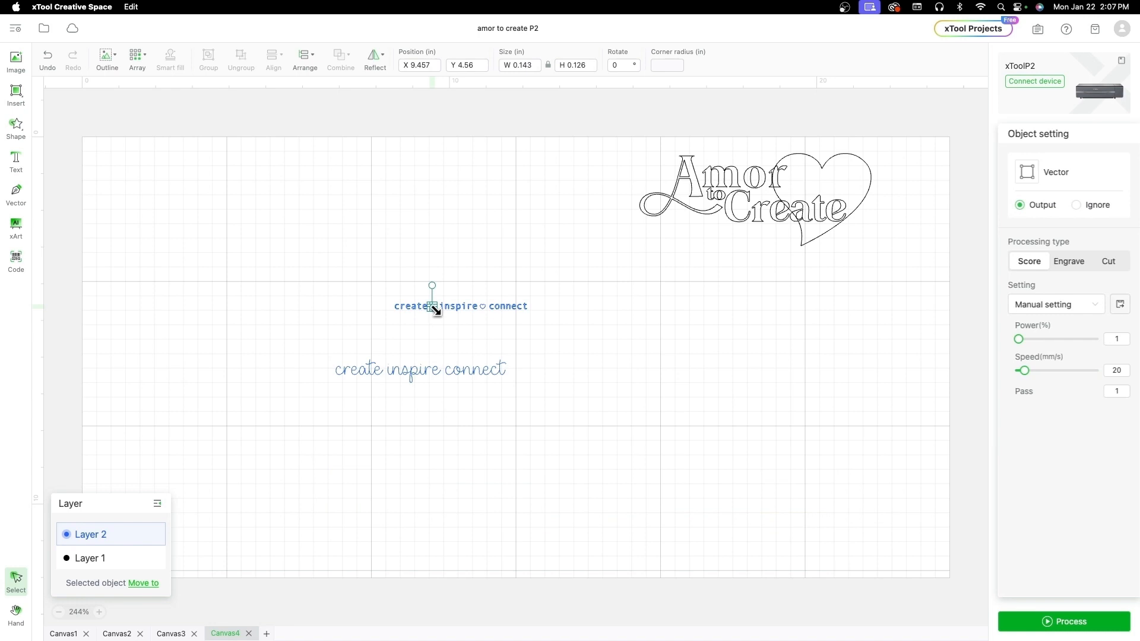
pyautogui.keyDown('shift'); pyautogui.click(483, 307); pyautogui.keyUp('shift')
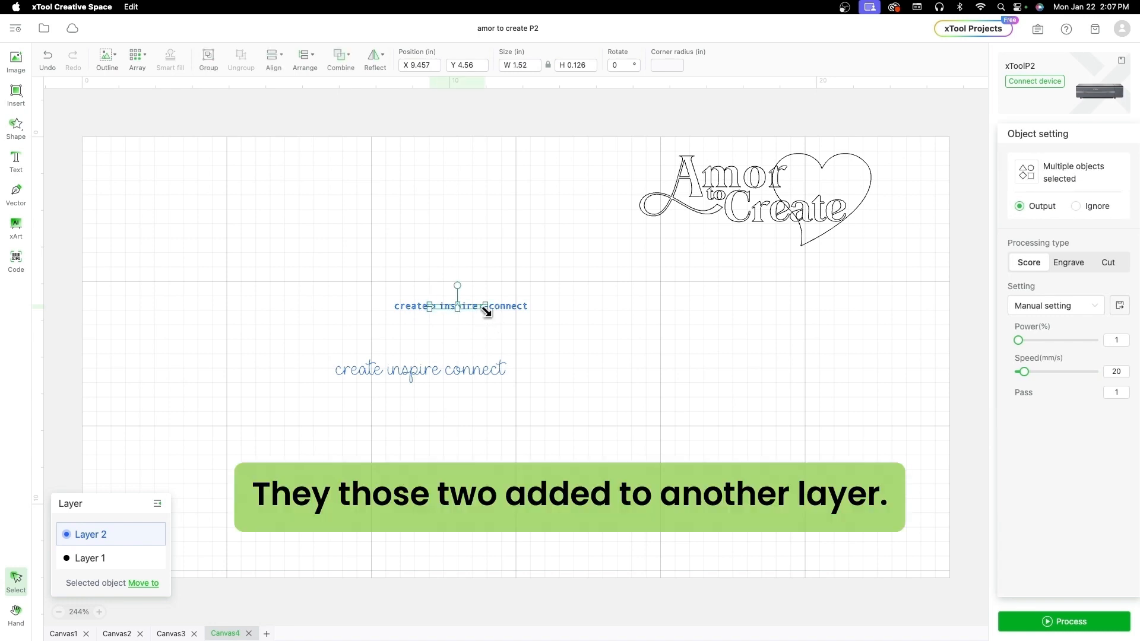
pyautogui.click(152, 584)
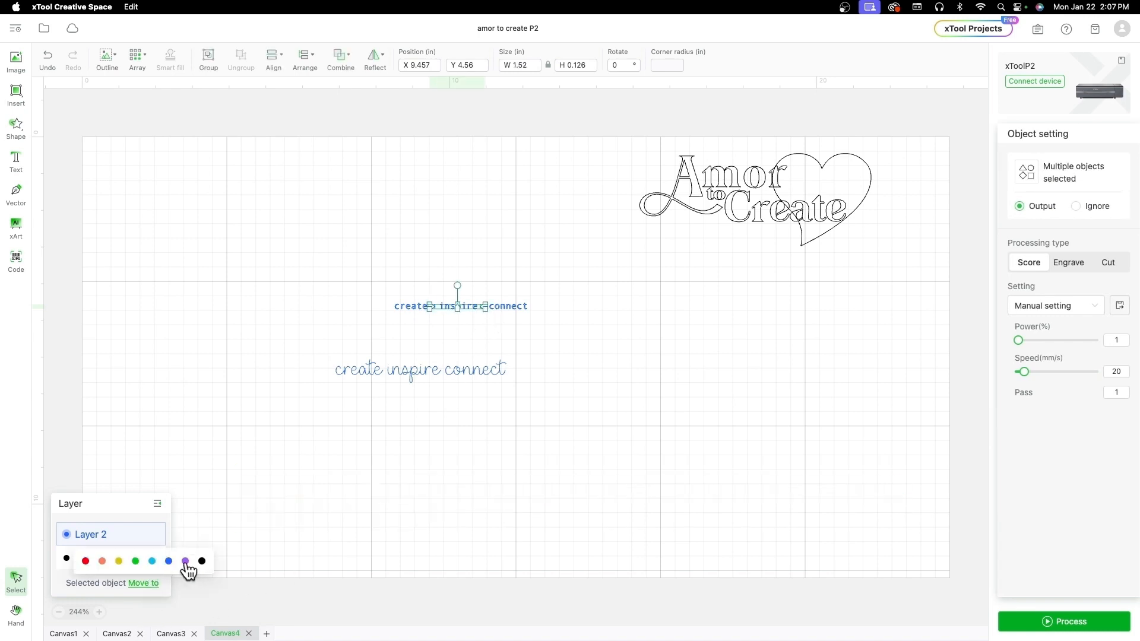
pyautogui.click(182, 562)
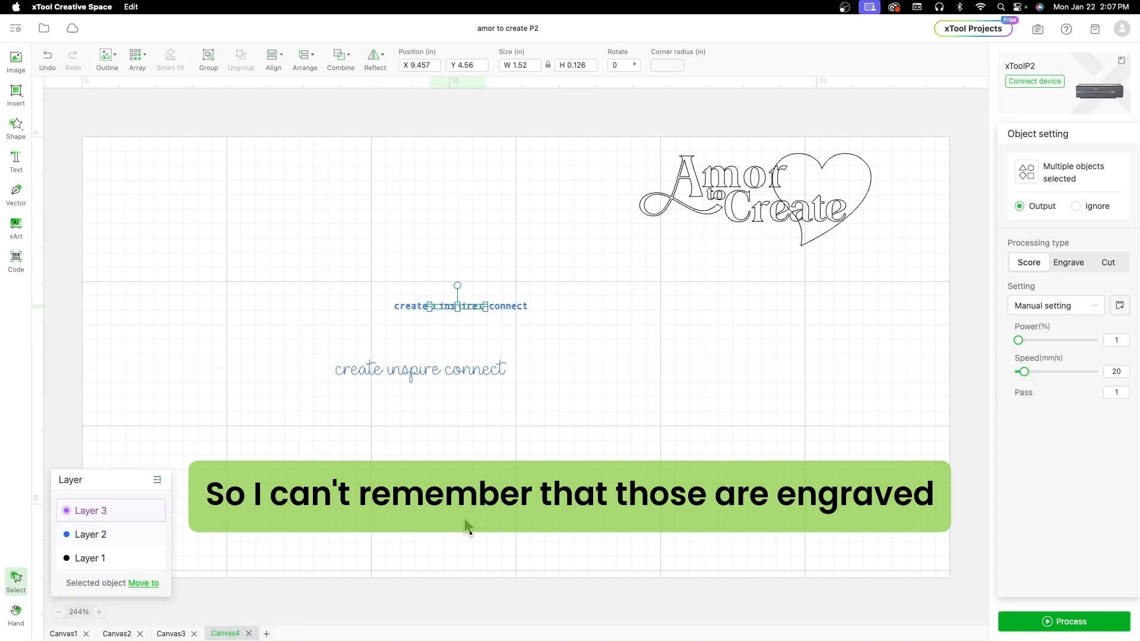
pyautogui.click(1068, 262)
pyautogui.click(742, 491)
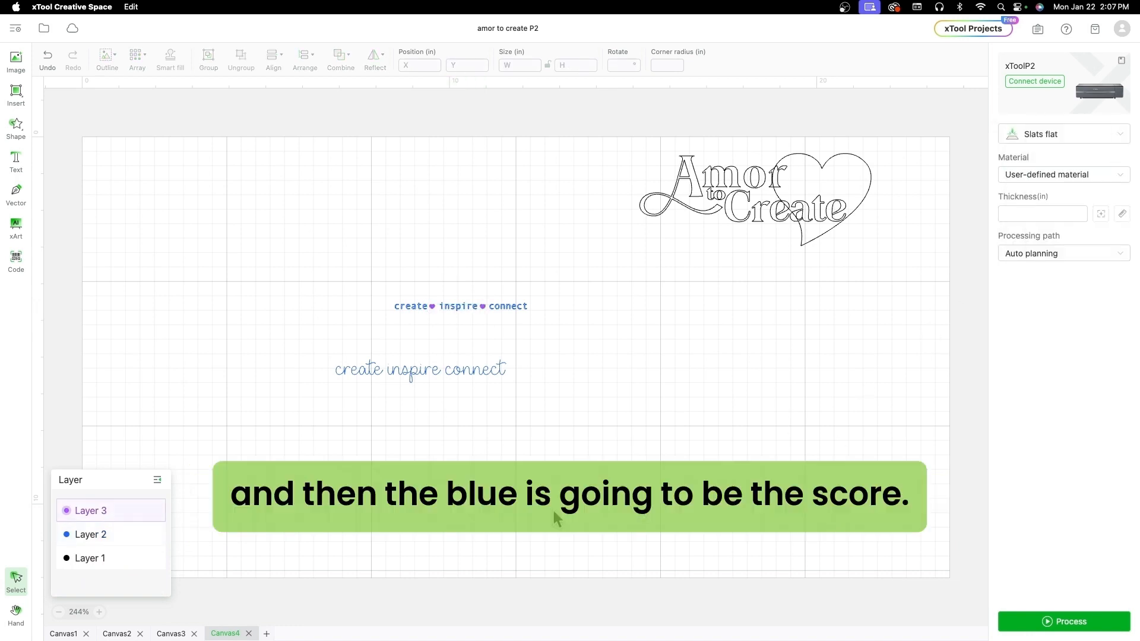
# Check the objects on the blue layer and the typeface settings of the script "create inspire connect" text
pyautogui.click(83, 536)
pyautogui.click(722, 493)
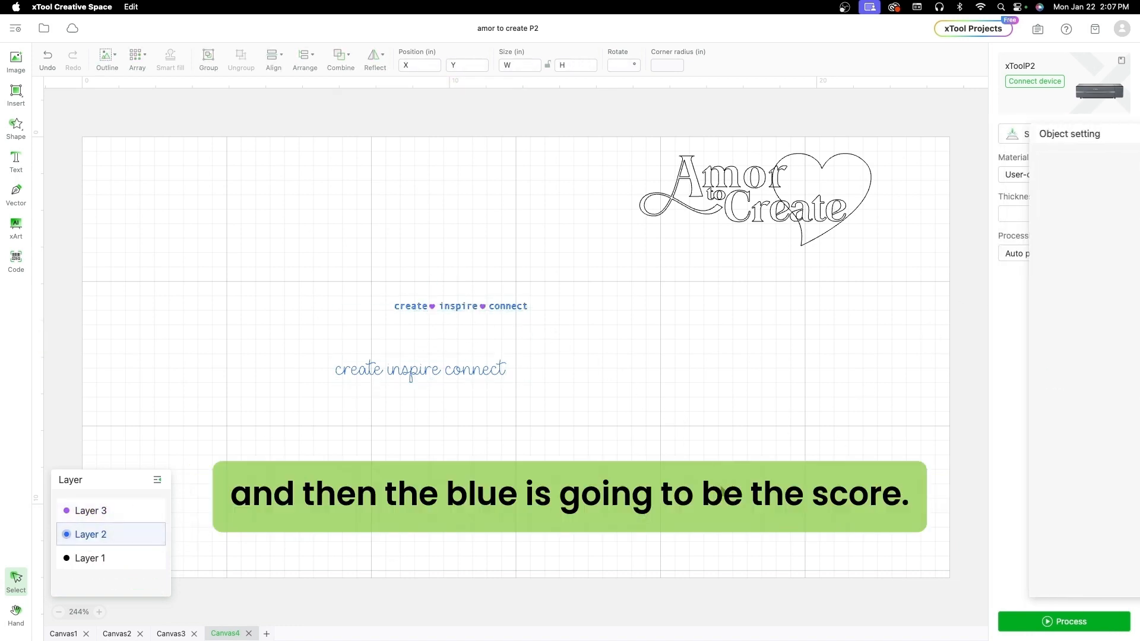
pyautogui.click(412, 372)
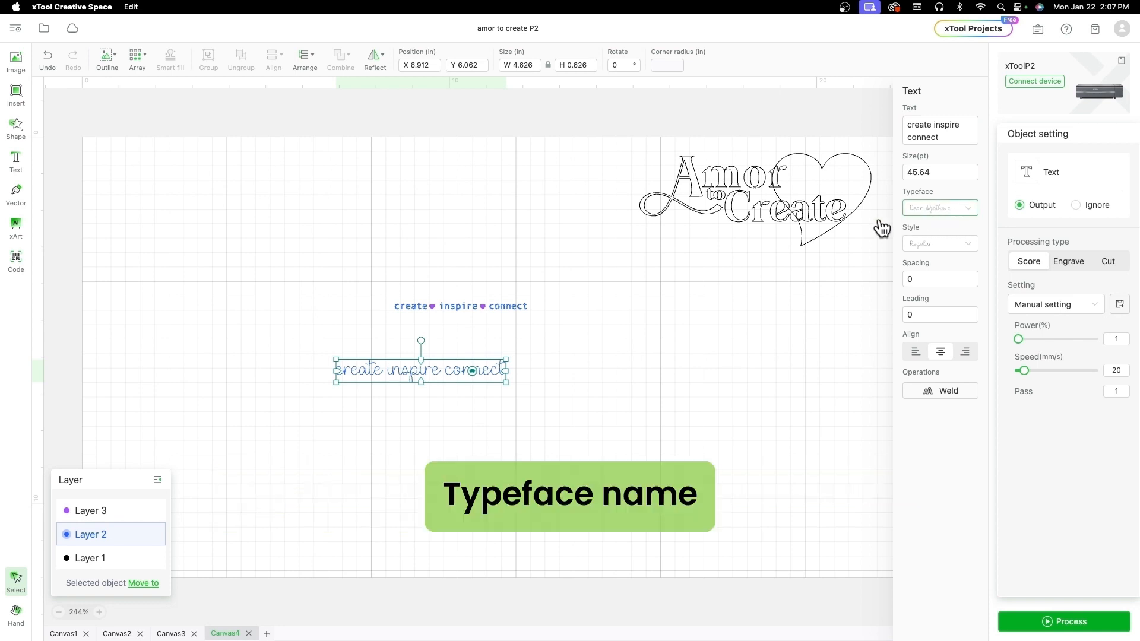
pyautogui.click(592, 341)
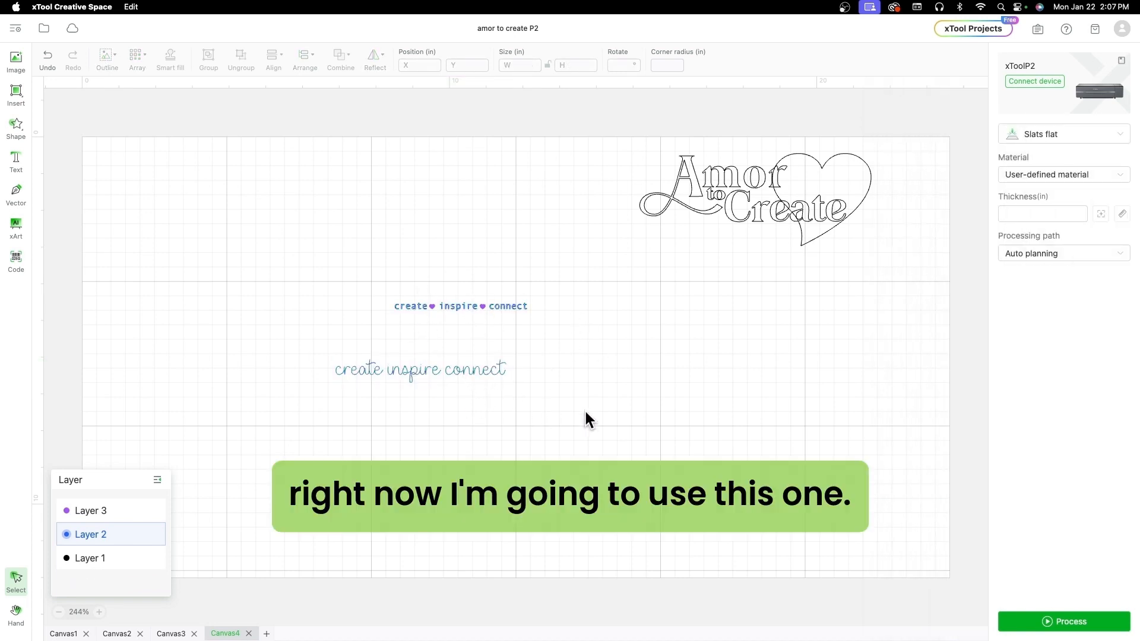
# Move the script slogan past the canvas's left edge, and hide and show the blue layer again
pyautogui.click(361, 379)
pyautogui.moveTo(394, 372); pyautogui.dragTo(6, 275)
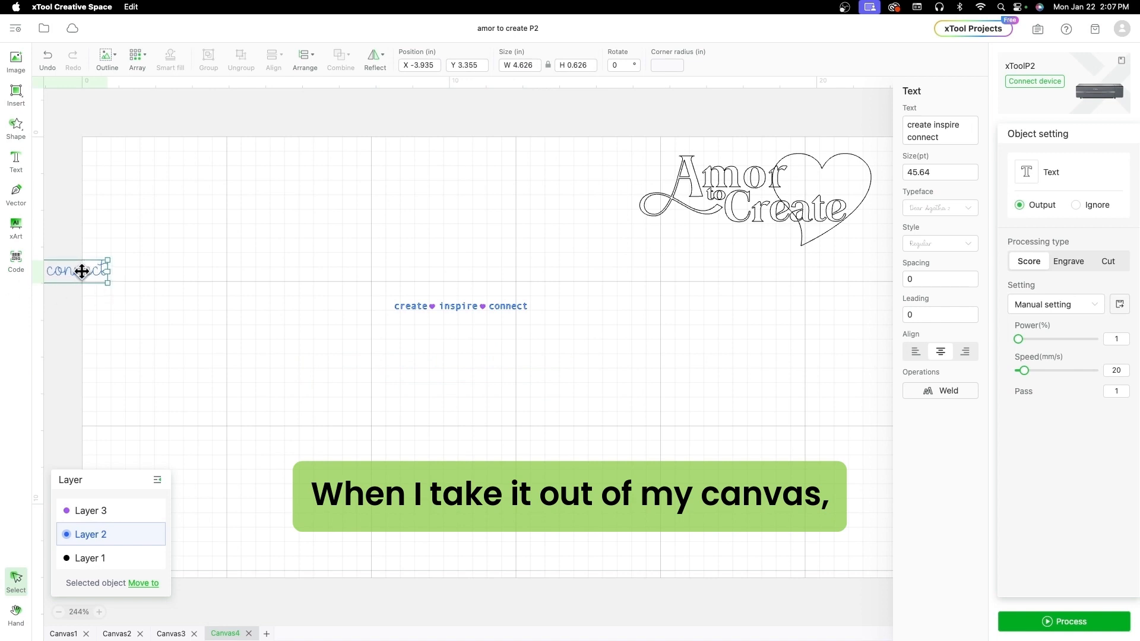
pyautogui.click(156, 536)
pyautogui.click(156, 536)
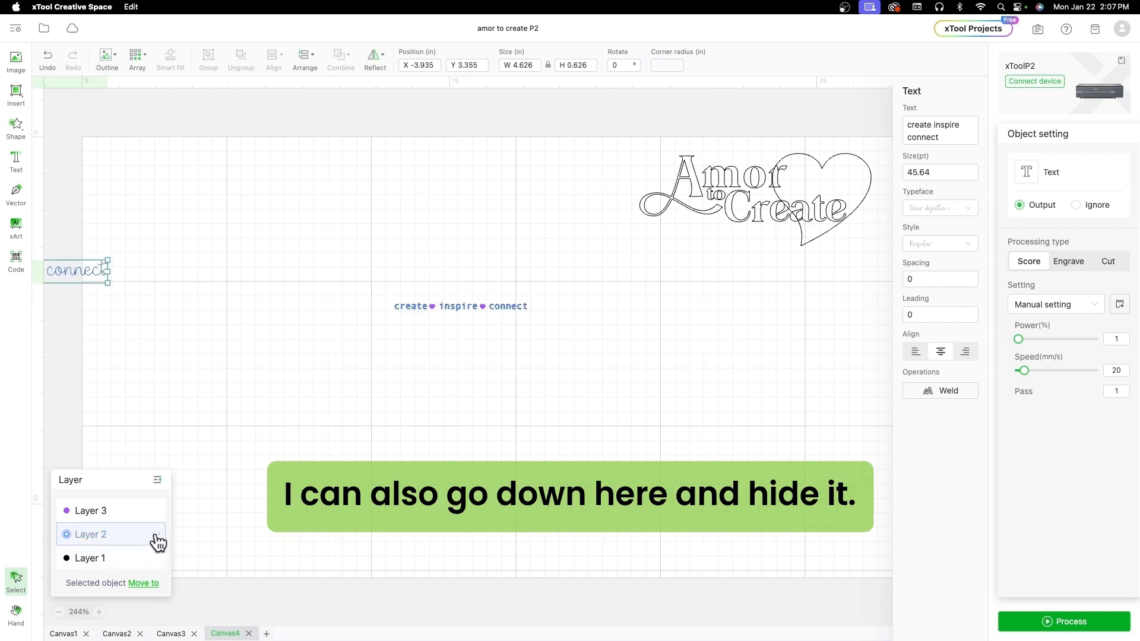
# Assign the script slogan to the red layer and place it outside the canvas at X -2.099, Y 12.552 in
pyautogui.moveTo(88, 275); pyautogui.dragTo(313, 426)
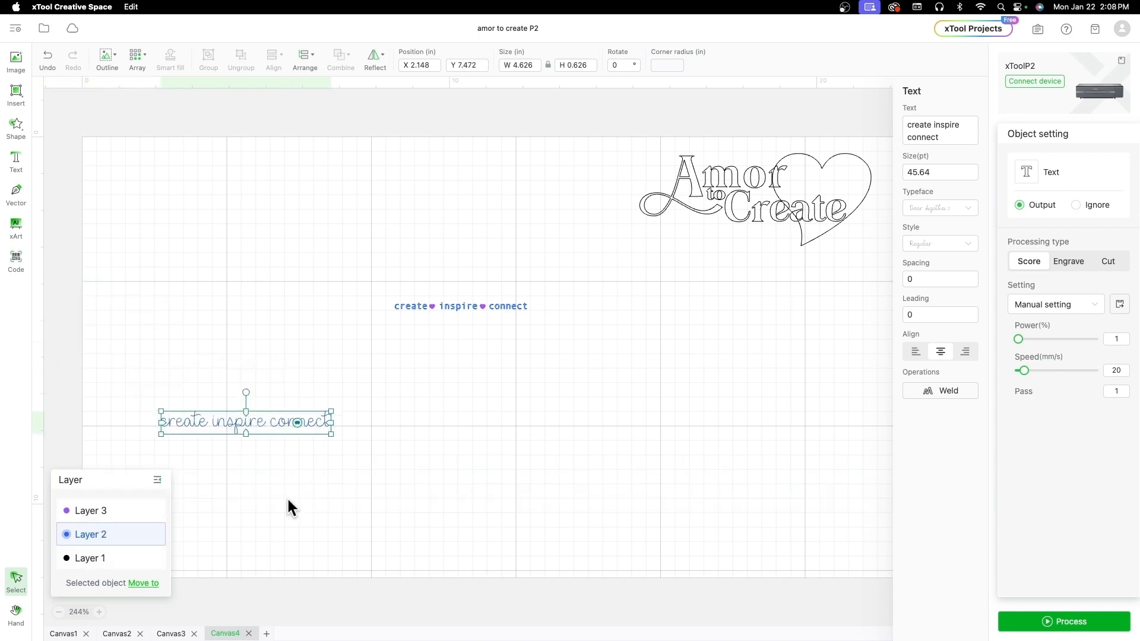
pyautogui.rightClick(253, 423)
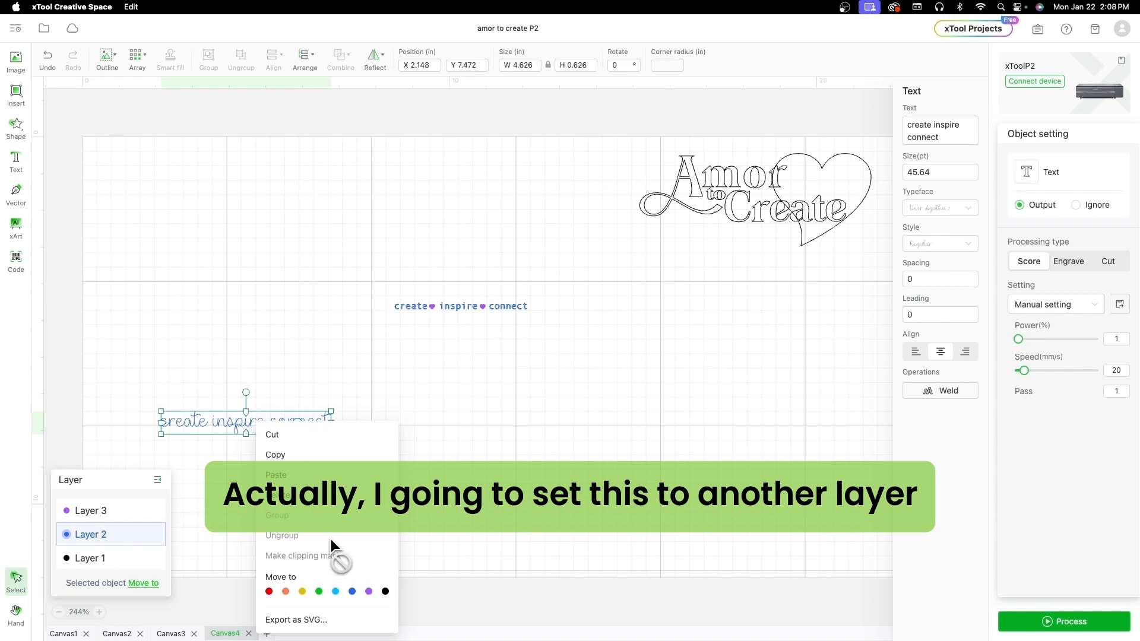
pyautogui.click(386, 591)
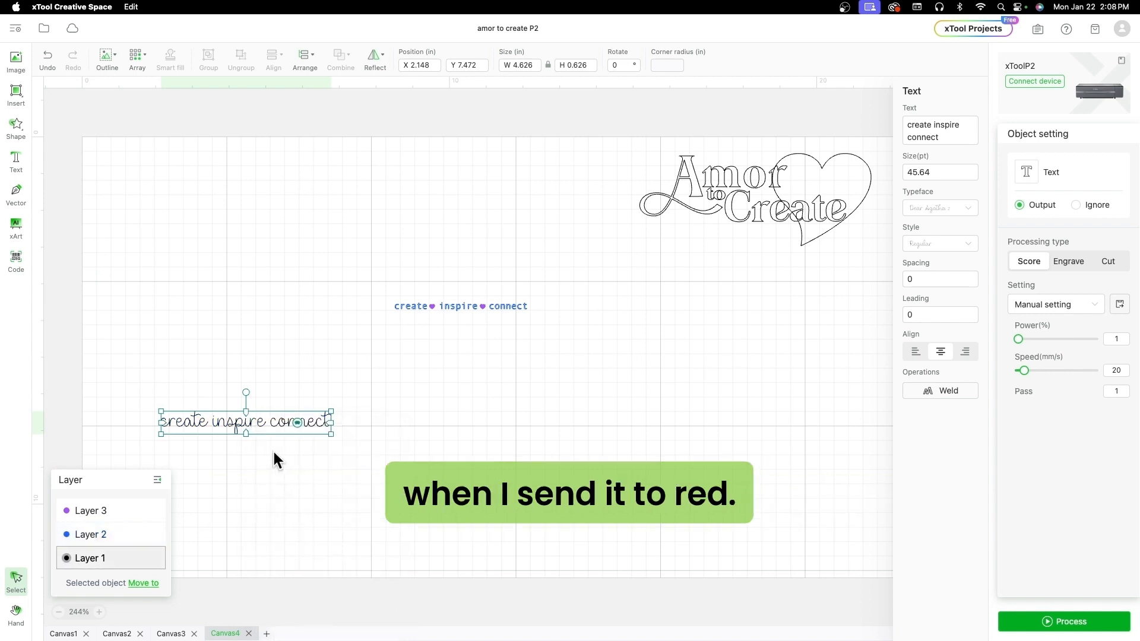
pyautogui.rightClick(274, 416)
pyautogui.click(289, 580)
pyautogui.moveTo(275, 426); pyautogui.dragTo(117, 618)
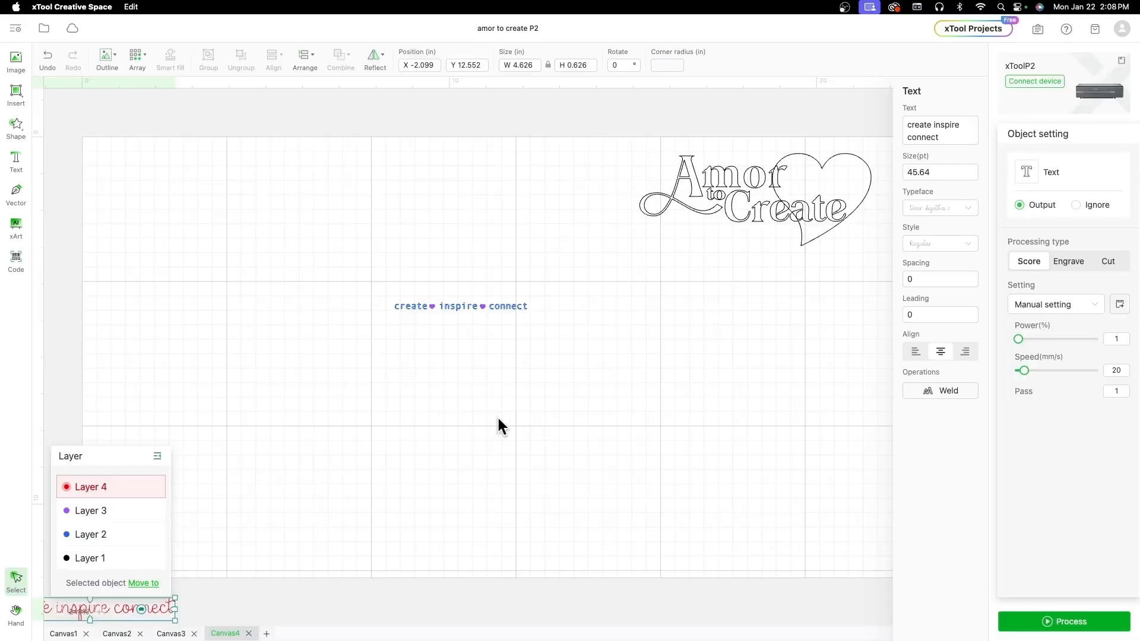
# Rename the purple hearts layer as "engrave" and select the objects on it
pyautogui.click(530, 324)
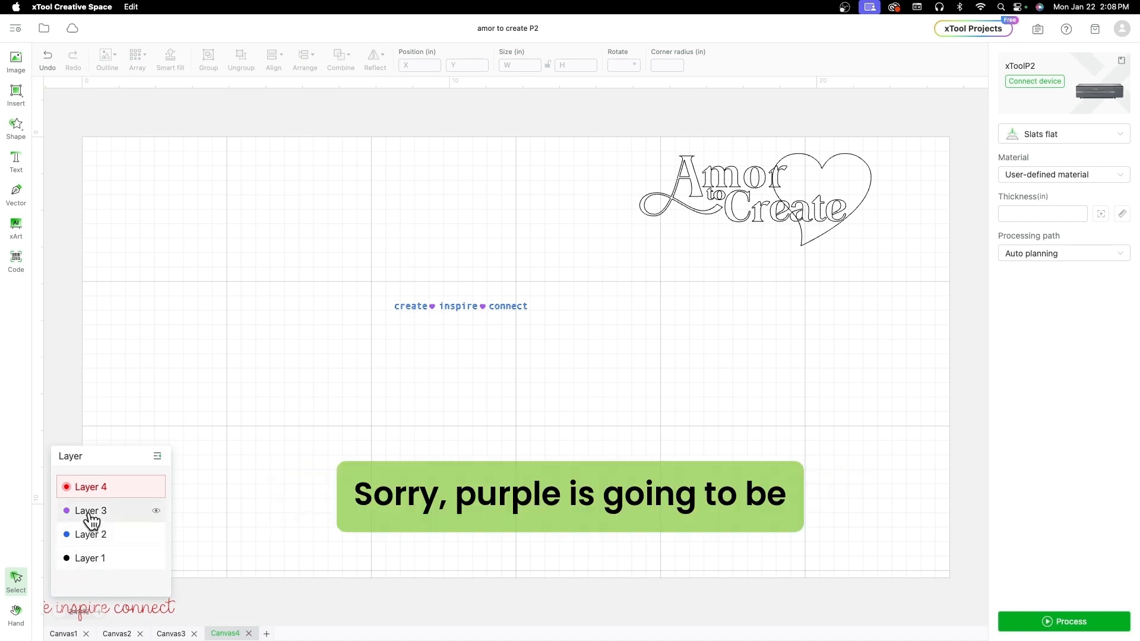
pyautogui.click(93, 520)
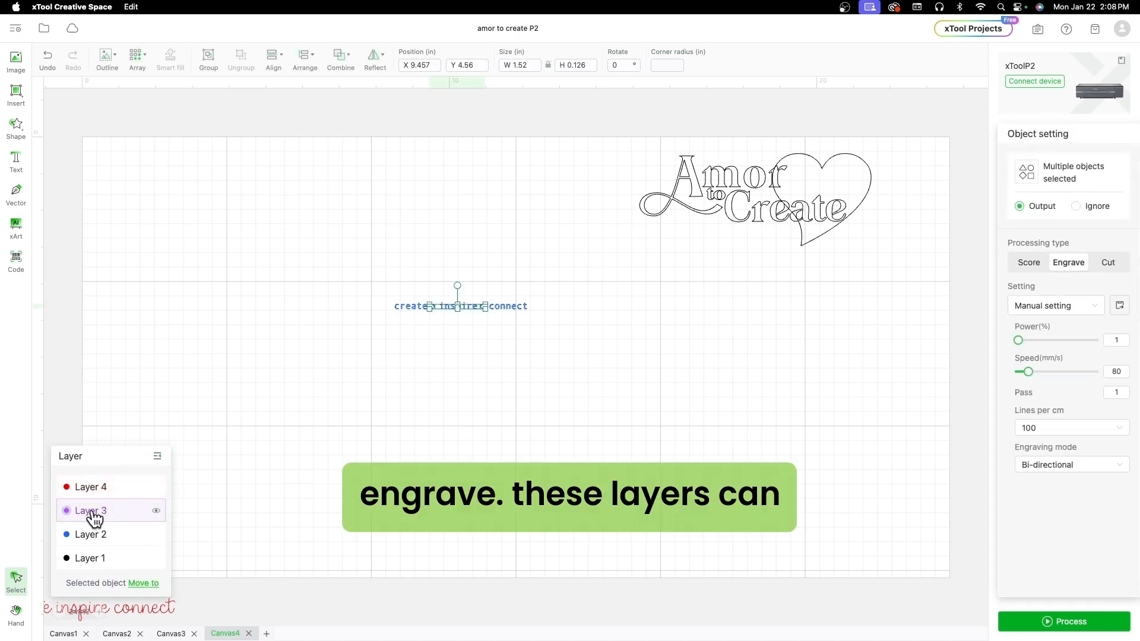
pyautogui.doubleClick(92, 512)
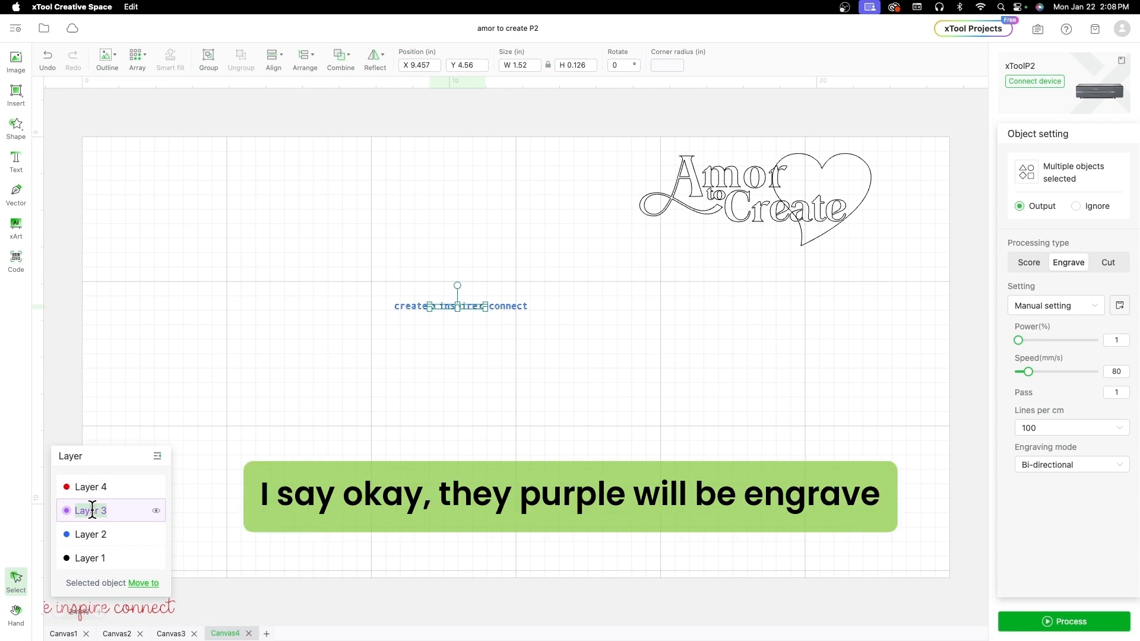
pyautogui.write('engrave')
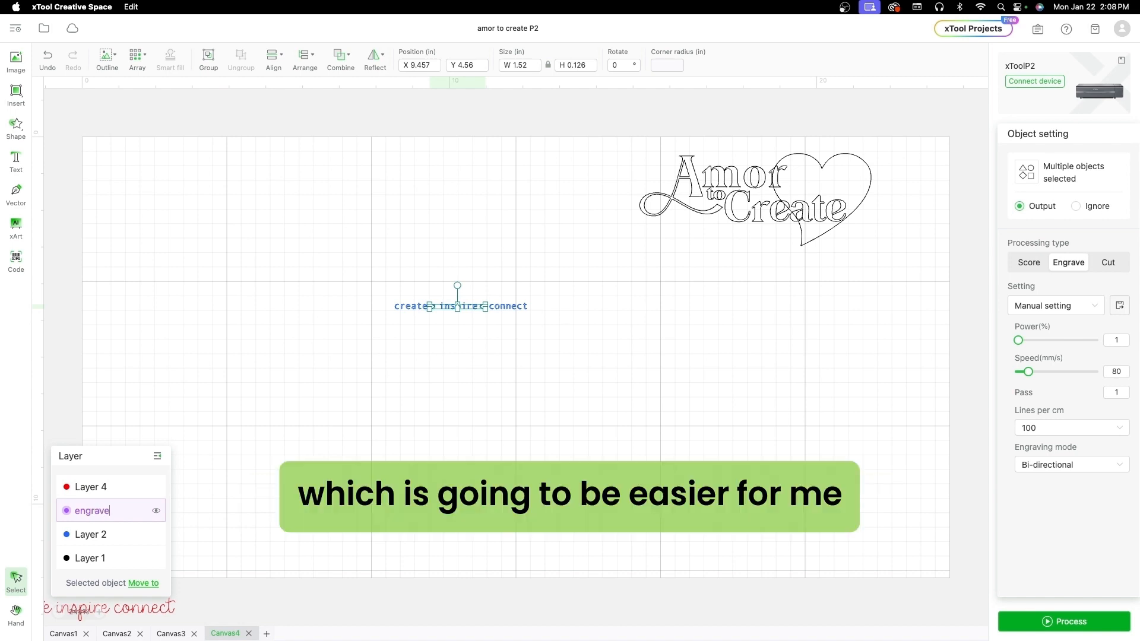
pyautogui.click(375, 456)
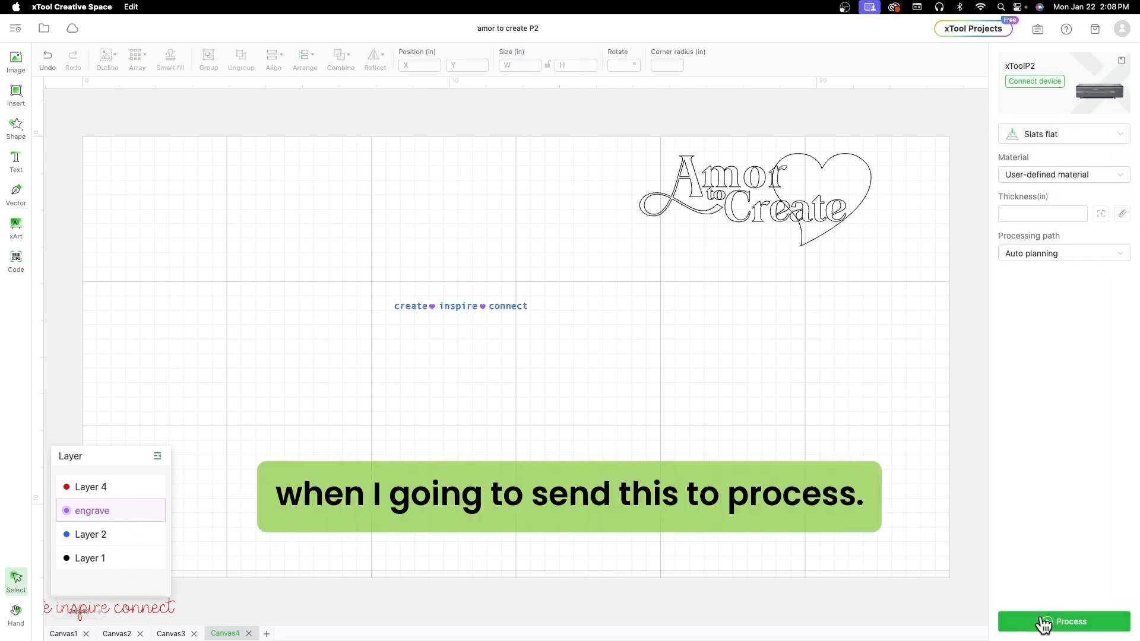
pyautogui.click(92, 521)
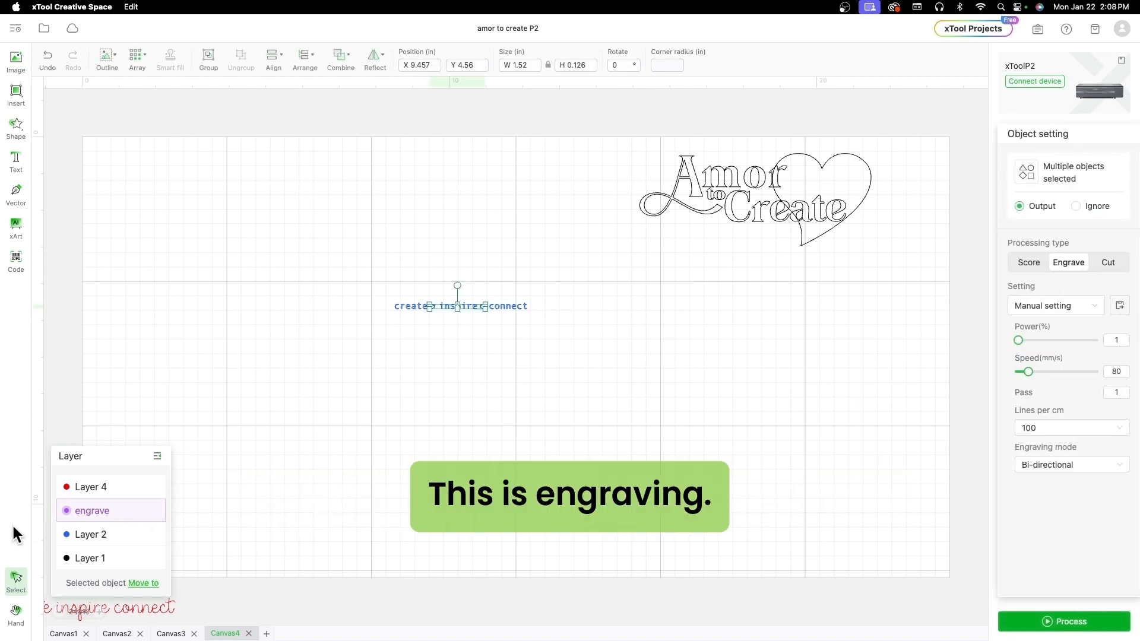
# Rename the blue layer holding the "create inspire connect" text as "score" and clear the selection
pyautogui.doubleClick(89, 534)
pyautogui.write('s')
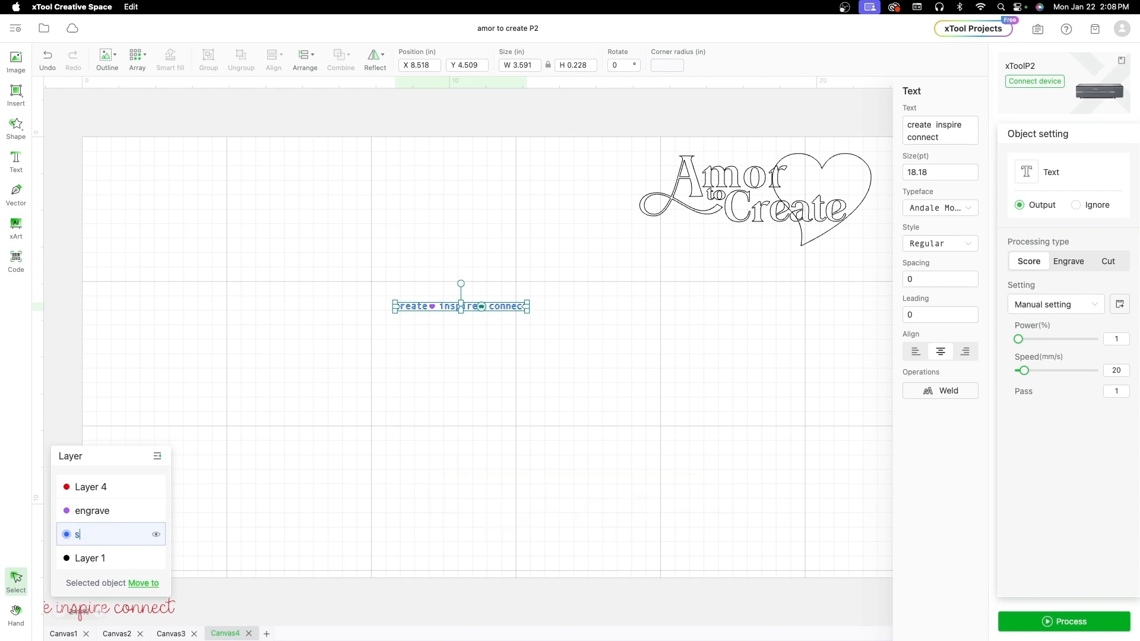
pyautogui.write('core')
pyautogui.press('Return')
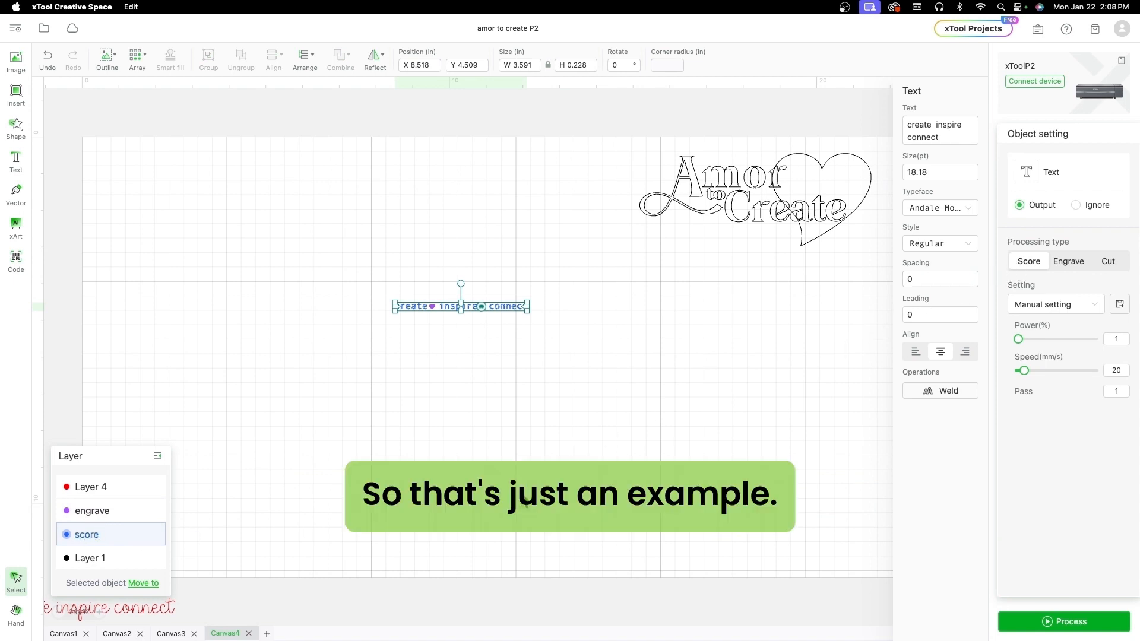
pyautogui.click(526, 505)
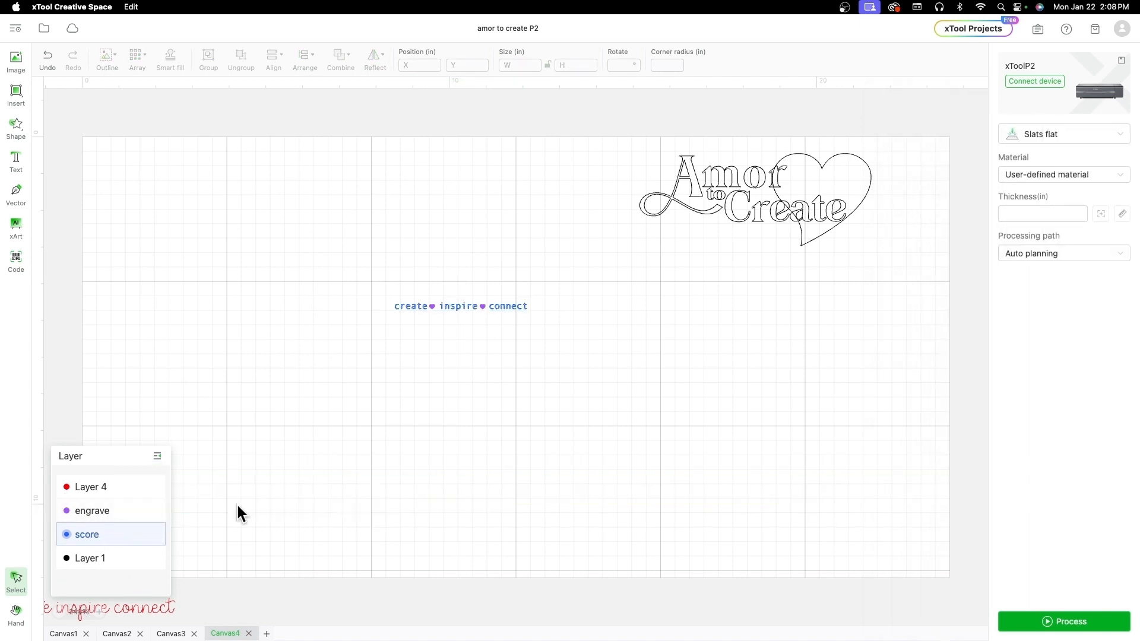
# Move the slogan with its purple hearts lower on the canvas and place the Amor to Create logo just above it
pyautogui.moveTo(495, 335); pyautogui.dragTo(359, 288)
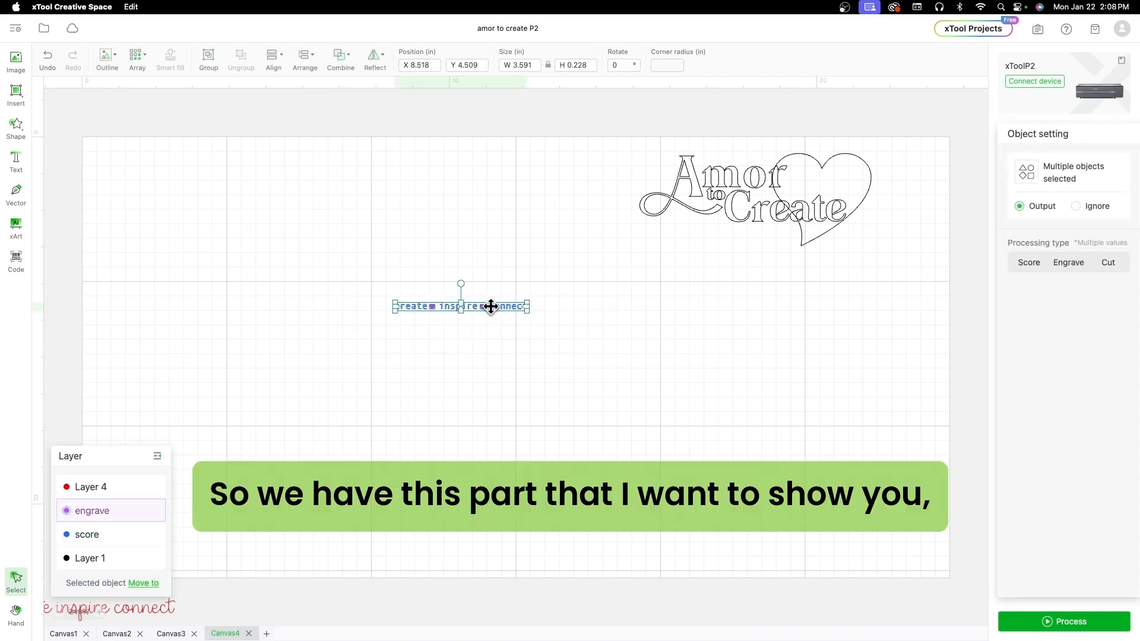
pyautogui.moveTo(494, 306); pyautogui.dragTo(466, 403)
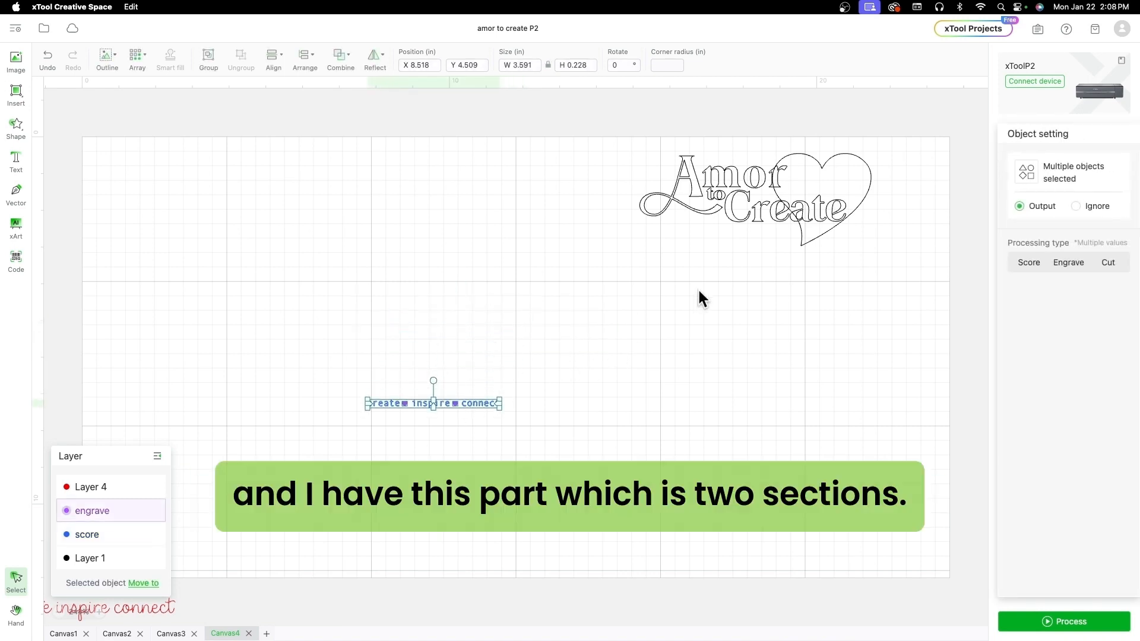
pyautogui.click(887, 274)
pyautogui.moveTo(646, 161); pyautogui.dragTo(645, 161)
pyautogui.moveTo(682, 207); pyautogui.dragTo(393, 348)
pyautogui.click(734, 338)
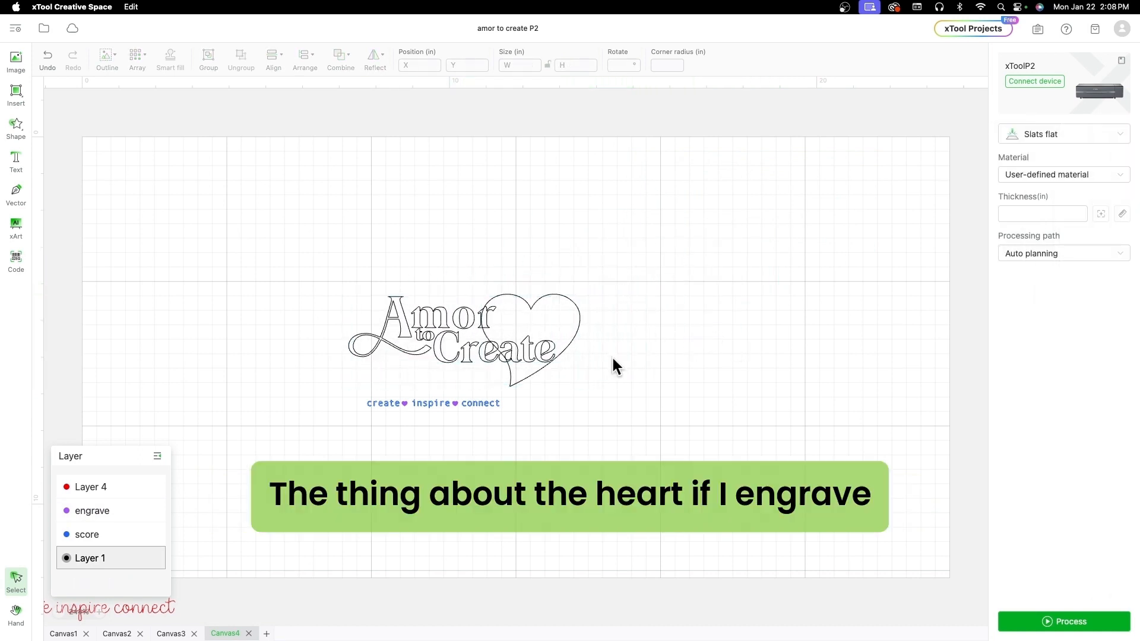
# Set the processing type of the "Amor to Create" lettering to Engrave
pyautogui.click(417, 331)
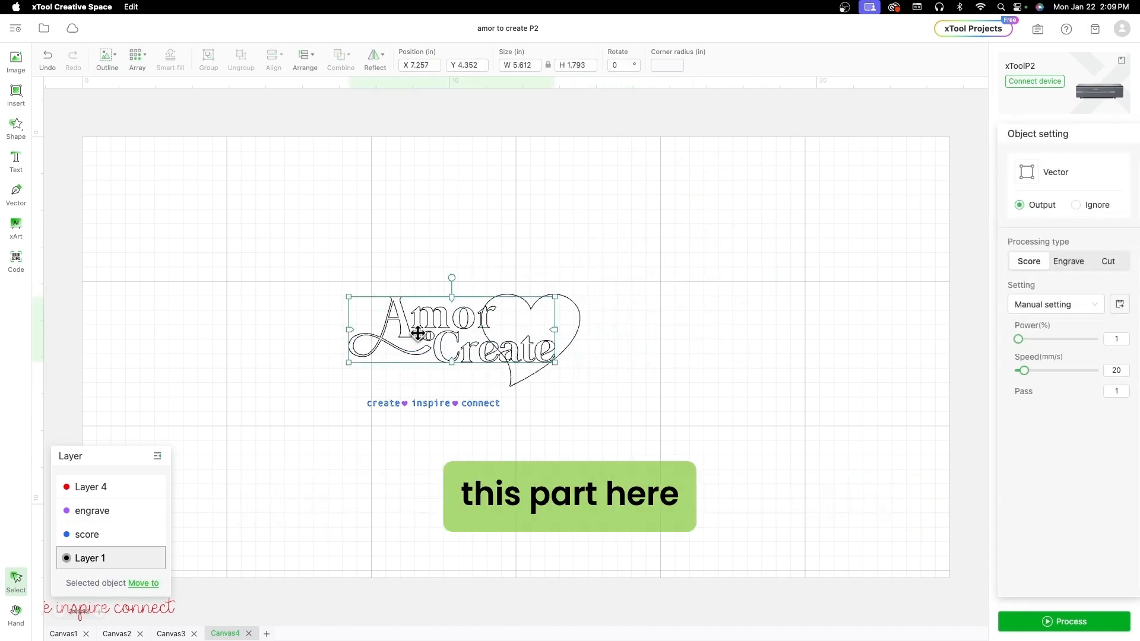
pyautogui.click(1068, 261)
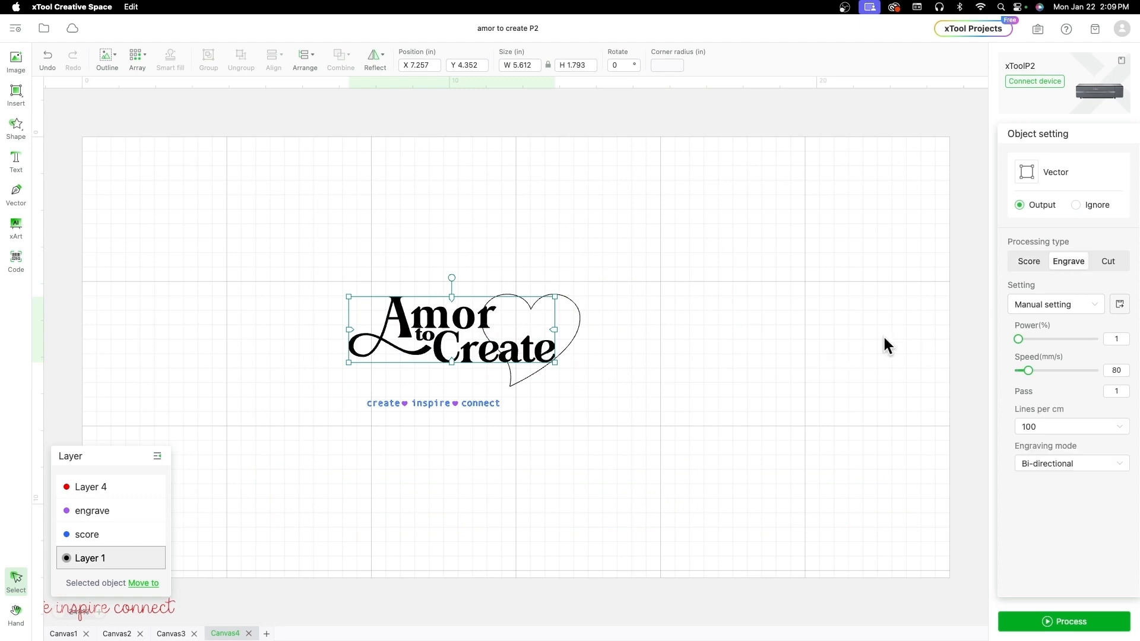
pyautogui.click(884, 340)
# Try Engrave as the processing type for the large heart and return it to Score
pyautogui.click(580, 318)
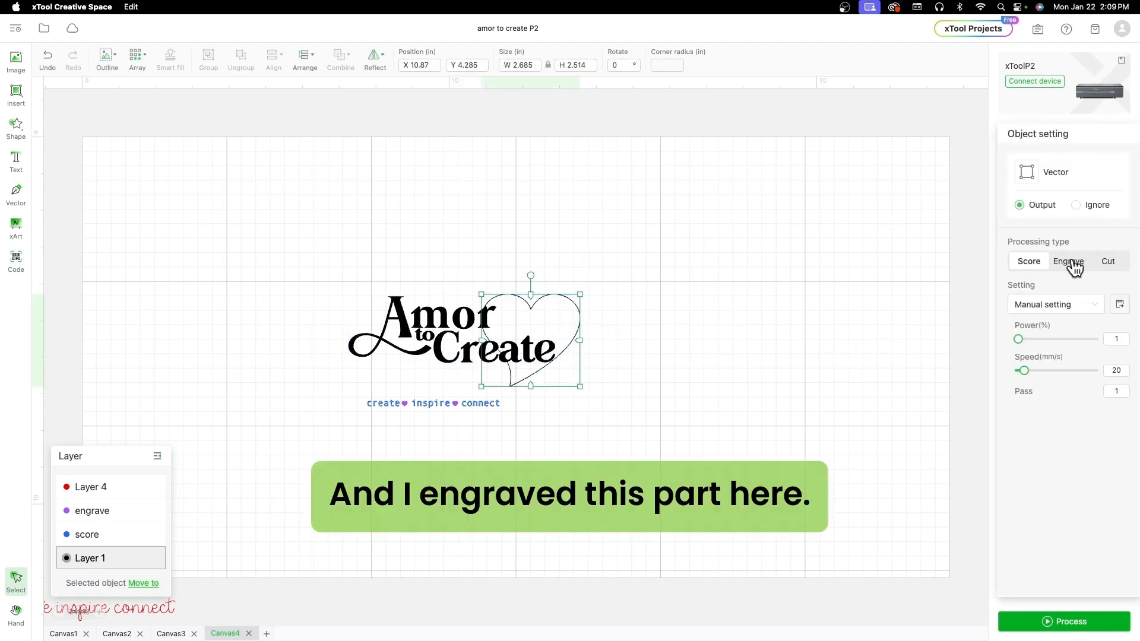
pyautogui.click(1069, 261)
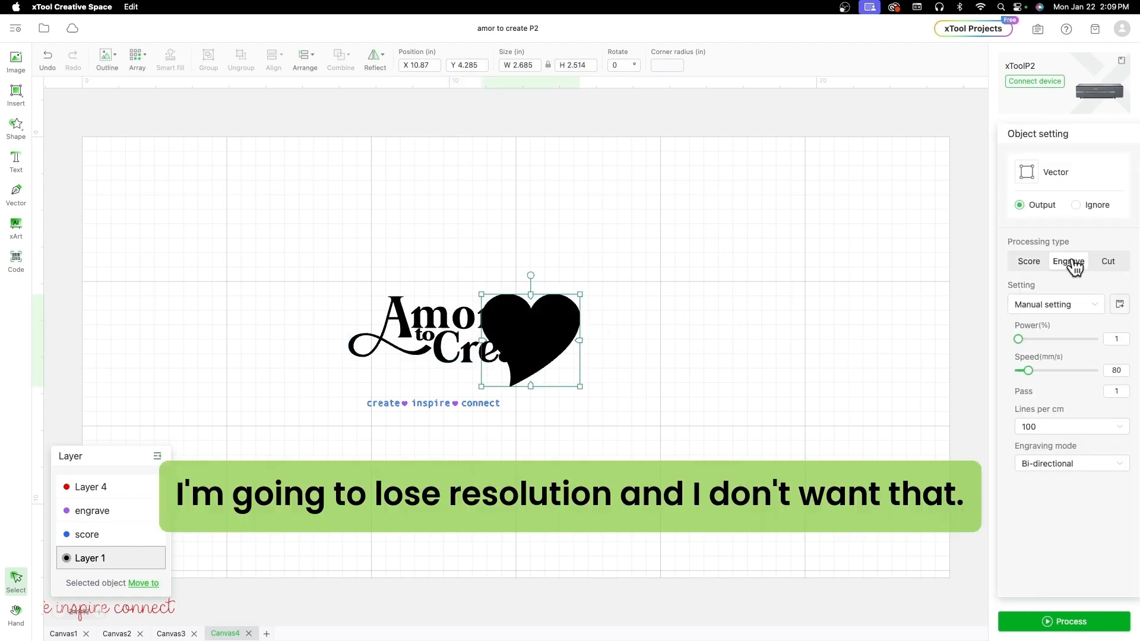
pyautogui.click(1030, 263)
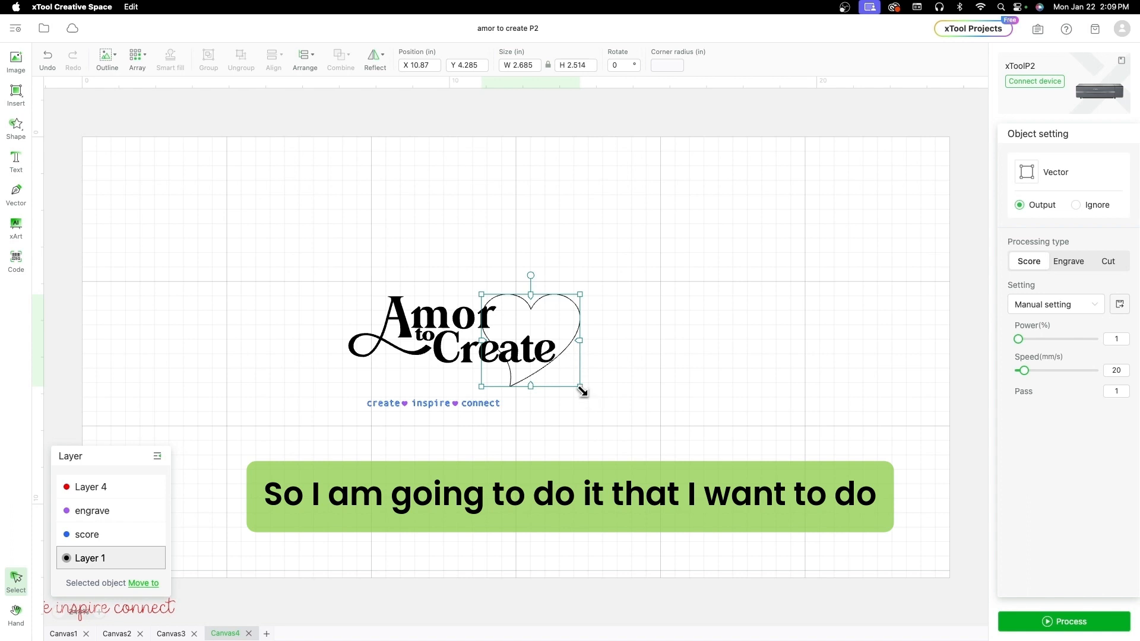
# Scale the large heart down to about 2.405 by 2.251 in
pyautogui.moveTo(582, 392); pyautogui.dragTo(571, 379)
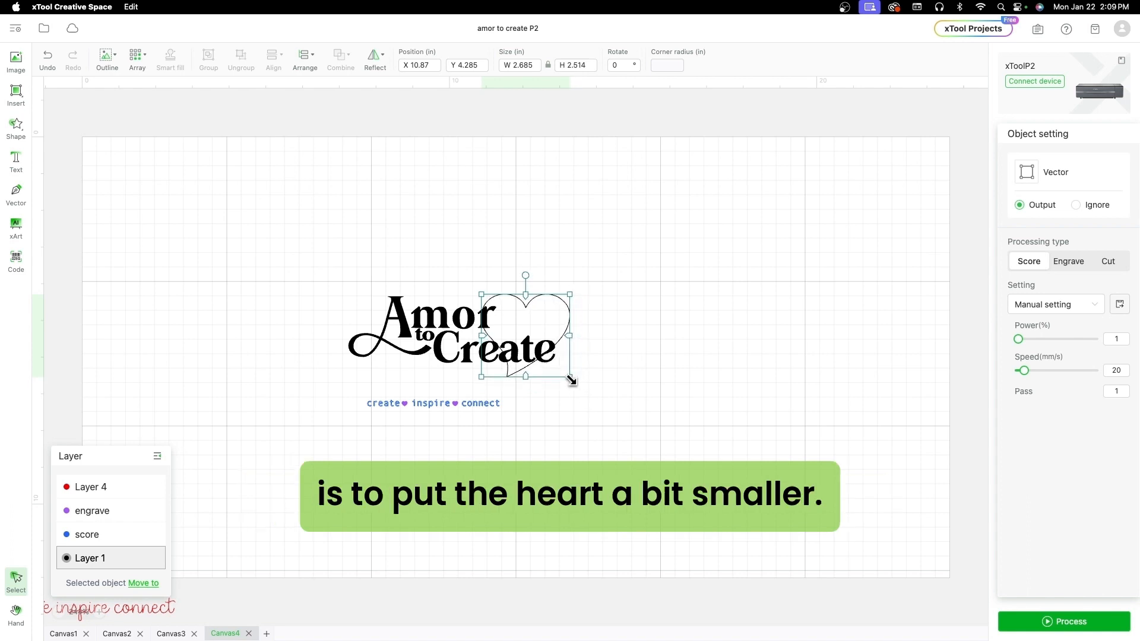
pyautogui.rightClick(545, 310)
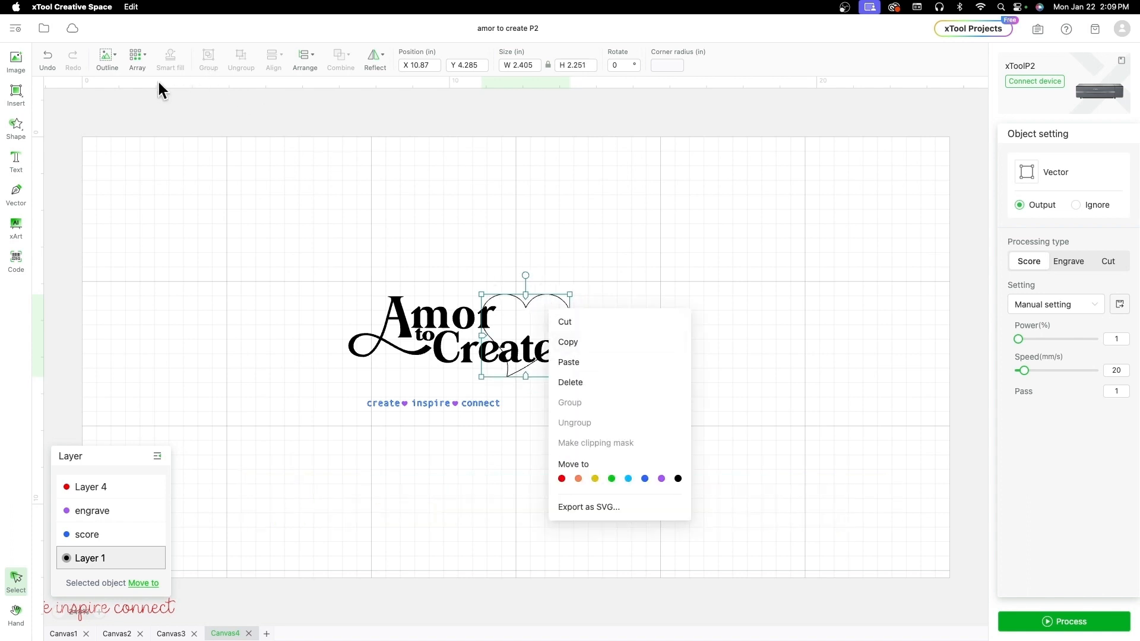
# Add an outline with a 0.132 in offset around the heart and move the lettering away to about X 3.114, Y 2.336 in
pyautogui.click(106, 67)
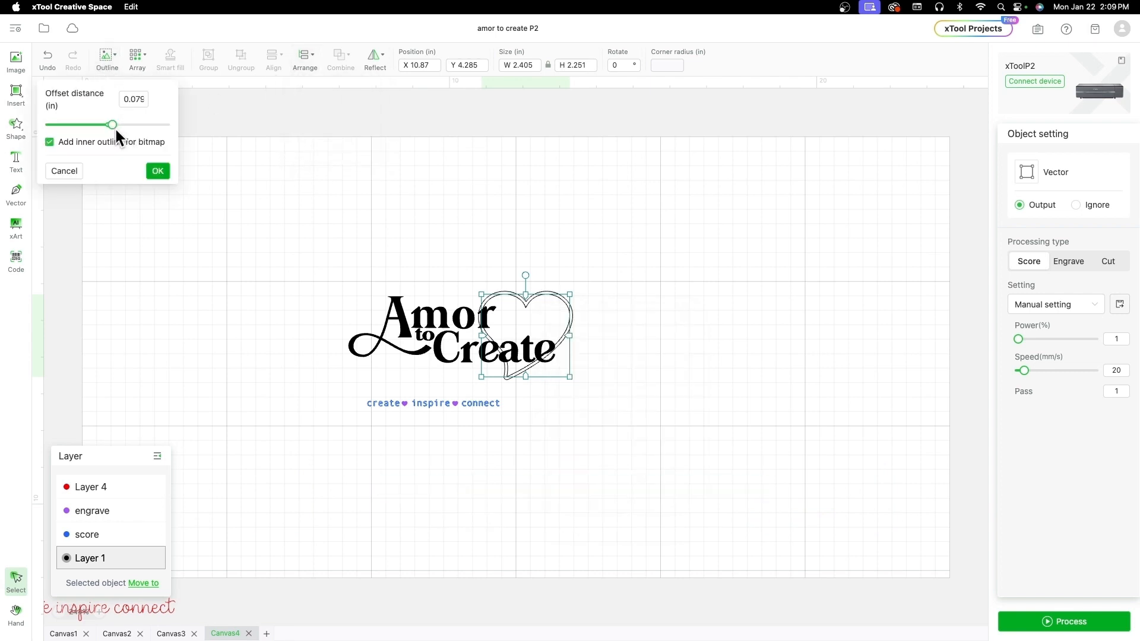
pyautogui.moveTo(113, 126); pyautogui.dragTo(115, 125)
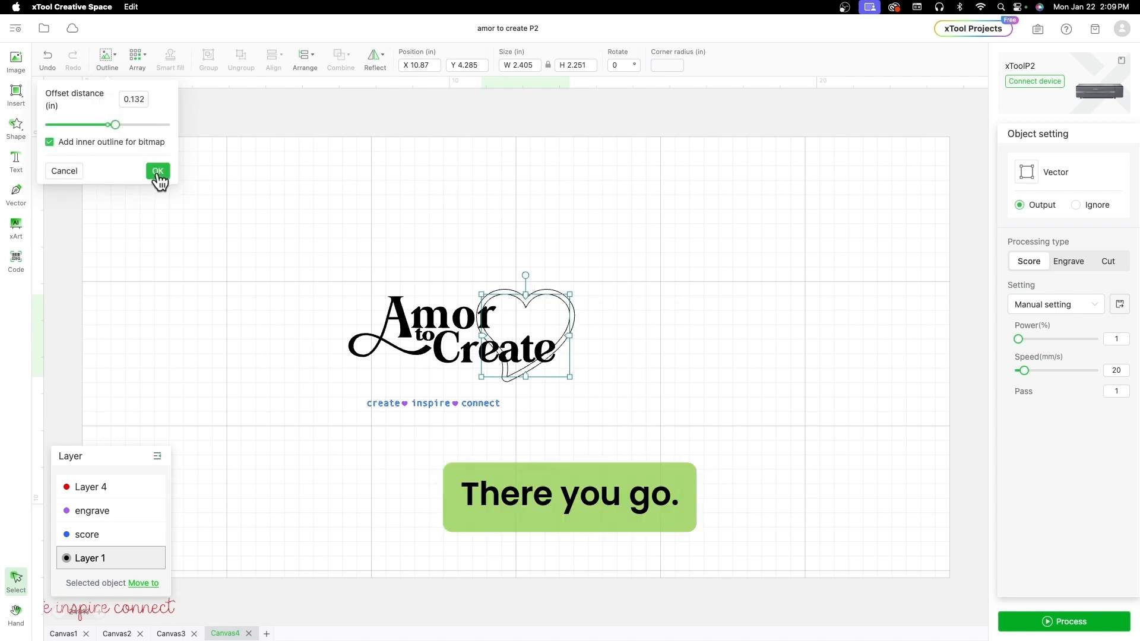
pyautogui.click(156, 173)
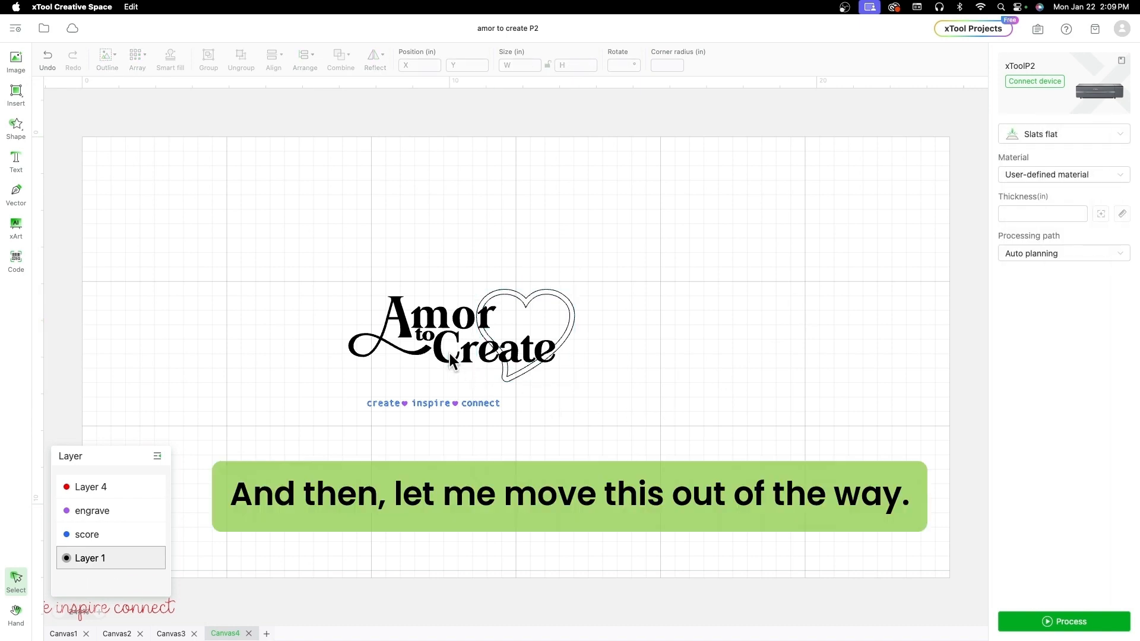
pyautogui.moveTo(356, 332); pyautogui.dragTo(242, 259)
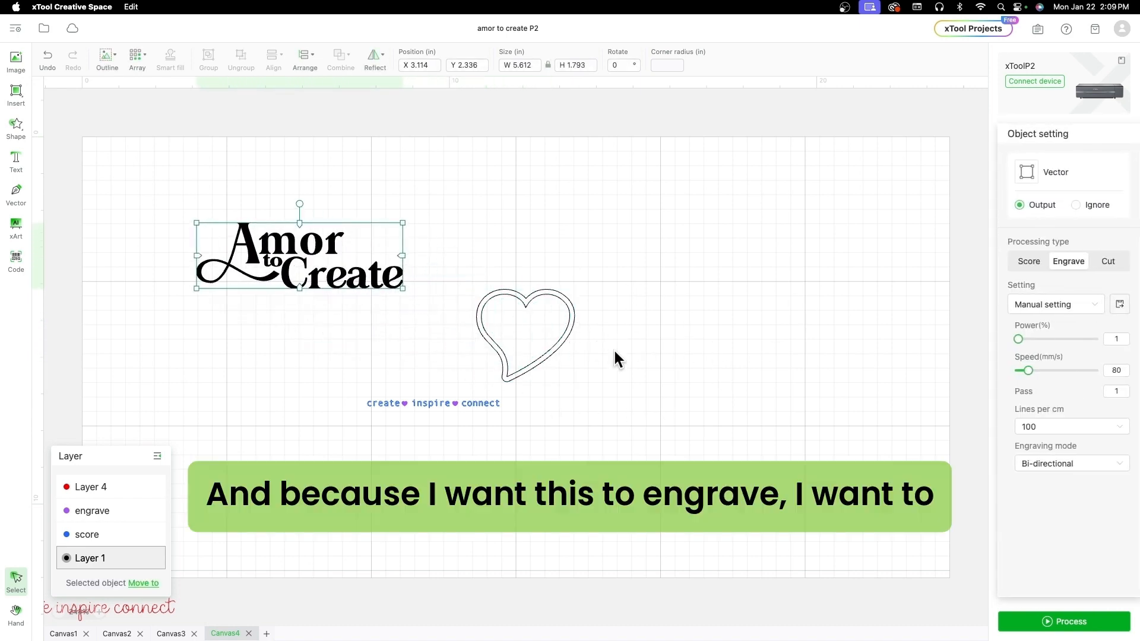
# Try to combine the heart and its offset outline with Subtract, and undo it
pyautogui.moveTo(617, 364); pyautogui.dragTo(478, 277)
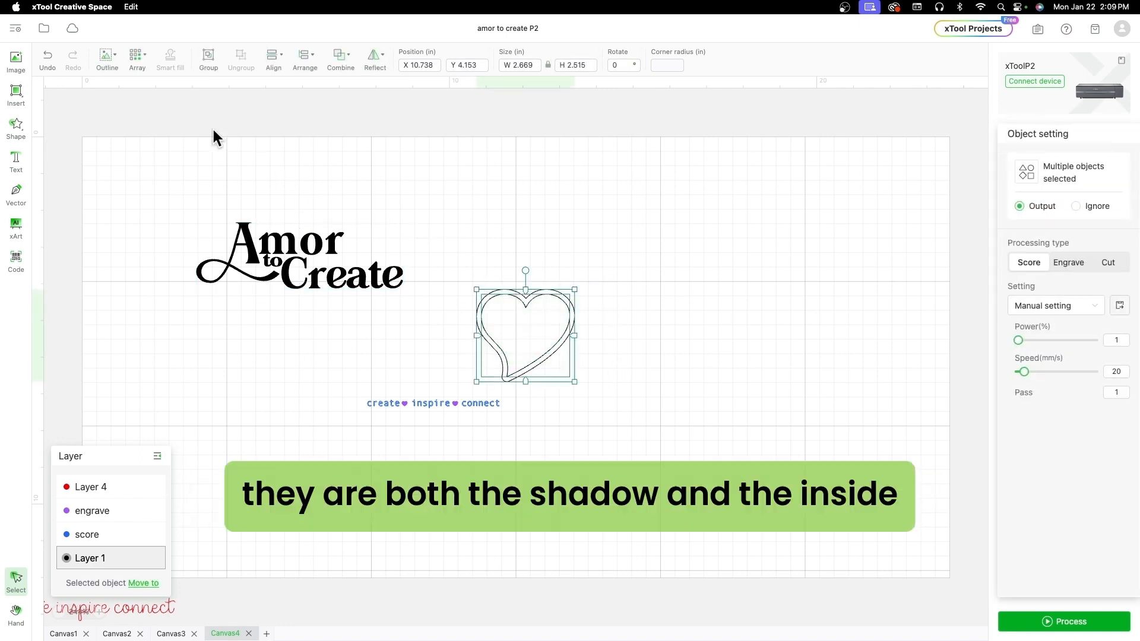
pyautogui.moveTo(337, 67)
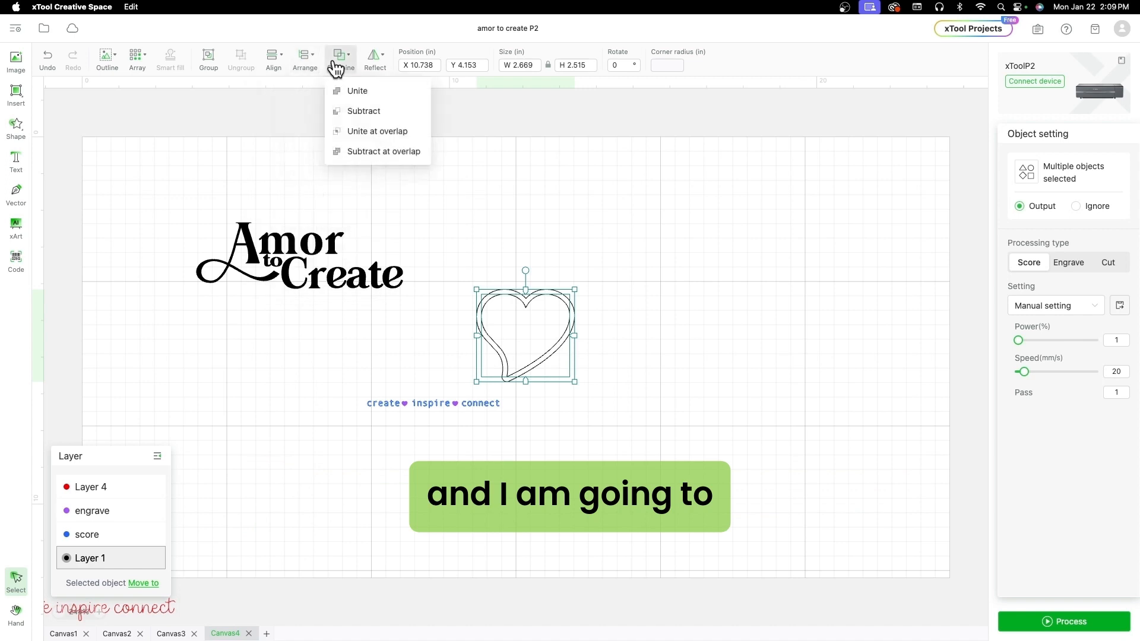
pyautogui.click(350, 112)
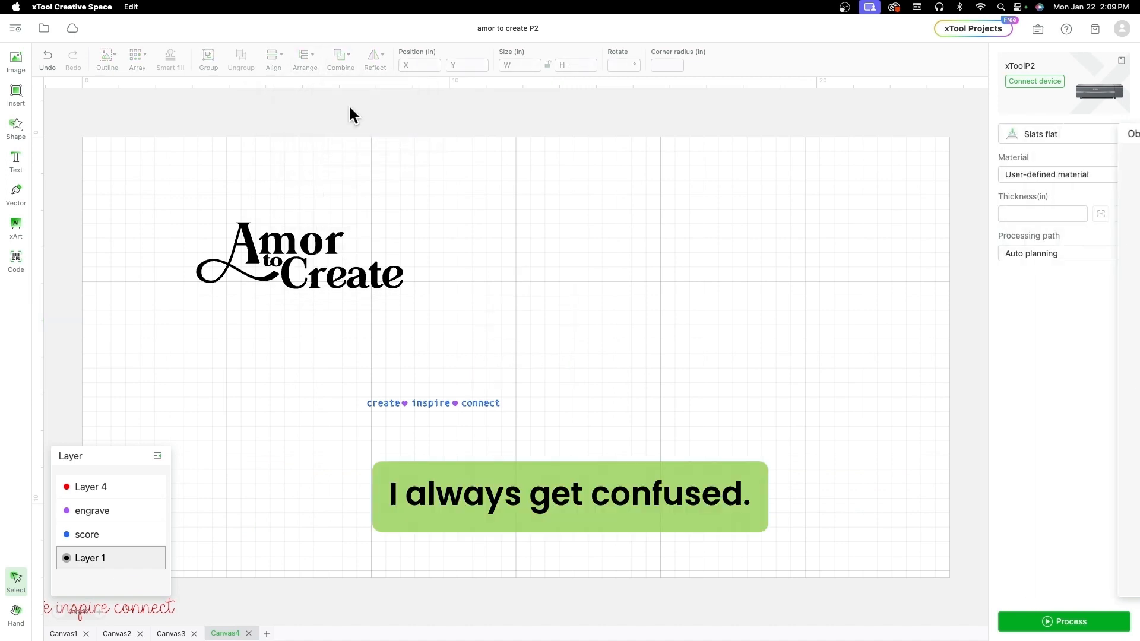
pyautogui.click(47, 59)
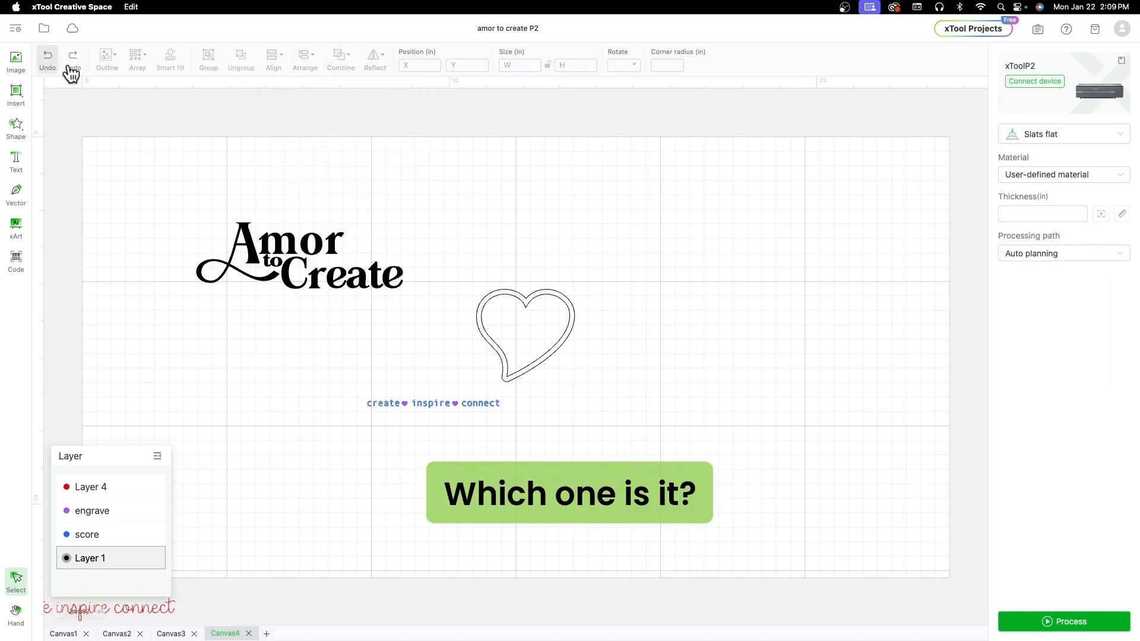
# Try to combine the heart and its offset outline with Unite at overlap, and undo it
pyautogui.moveTo(735, 422); pyautogui.dragTo(560, 287)
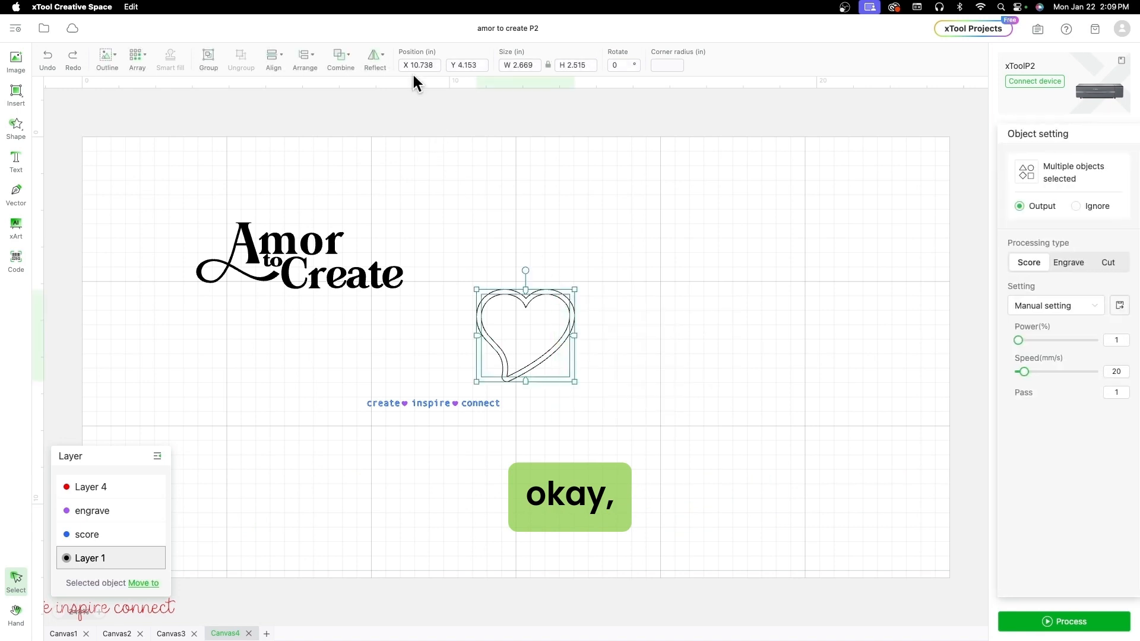
pyautogui.moveTo(342, 66)
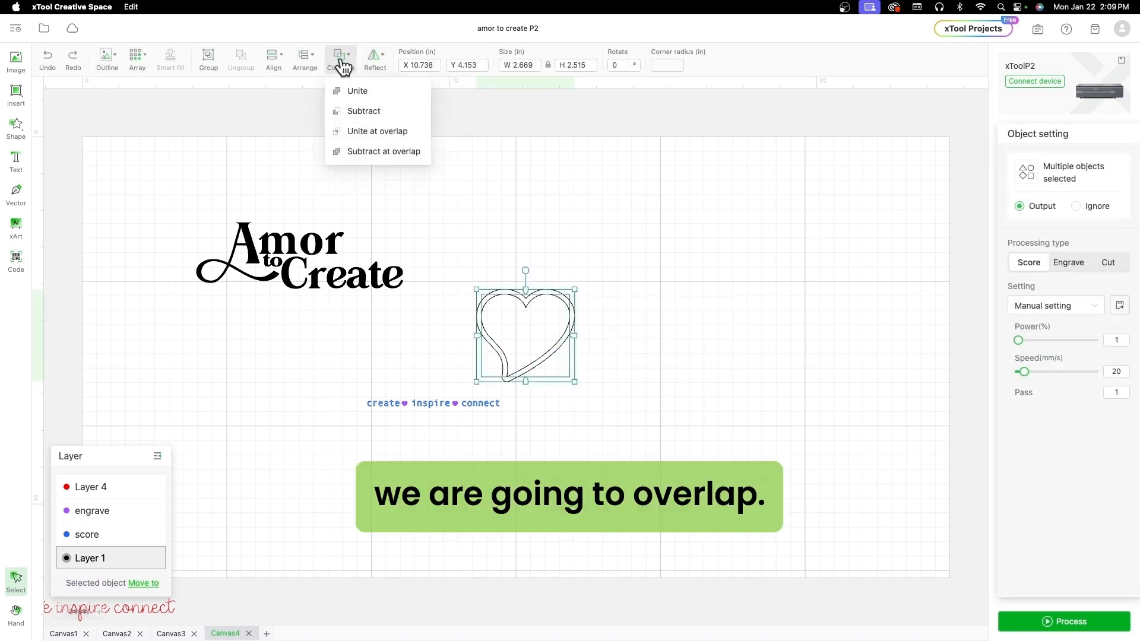
pyautogui.click(365, 132)
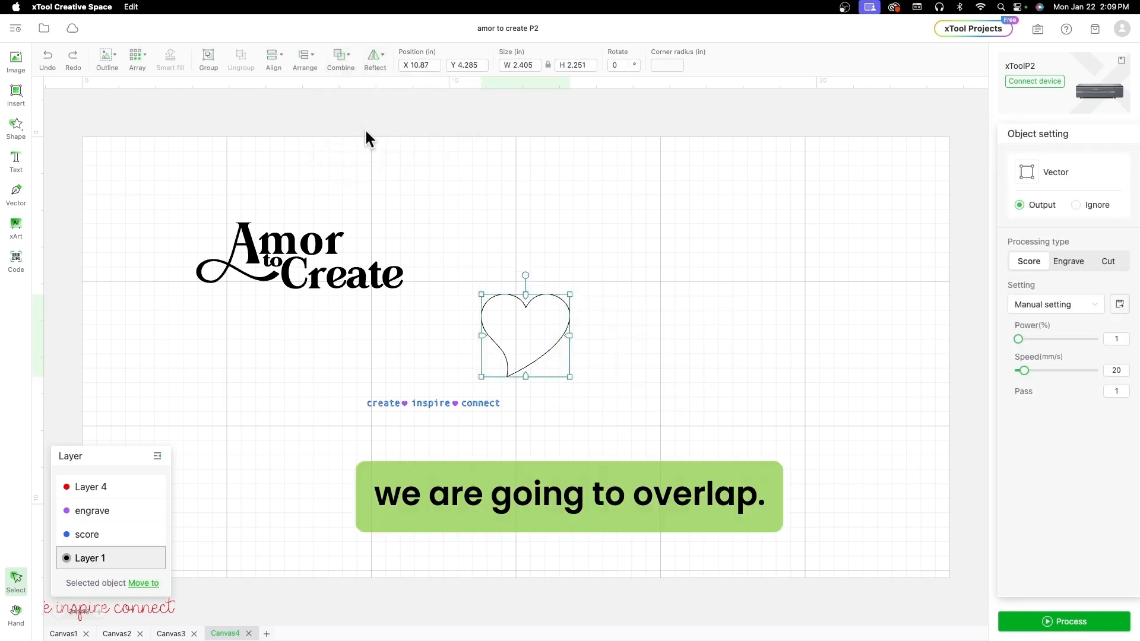
pyautogui.click(47, 63)
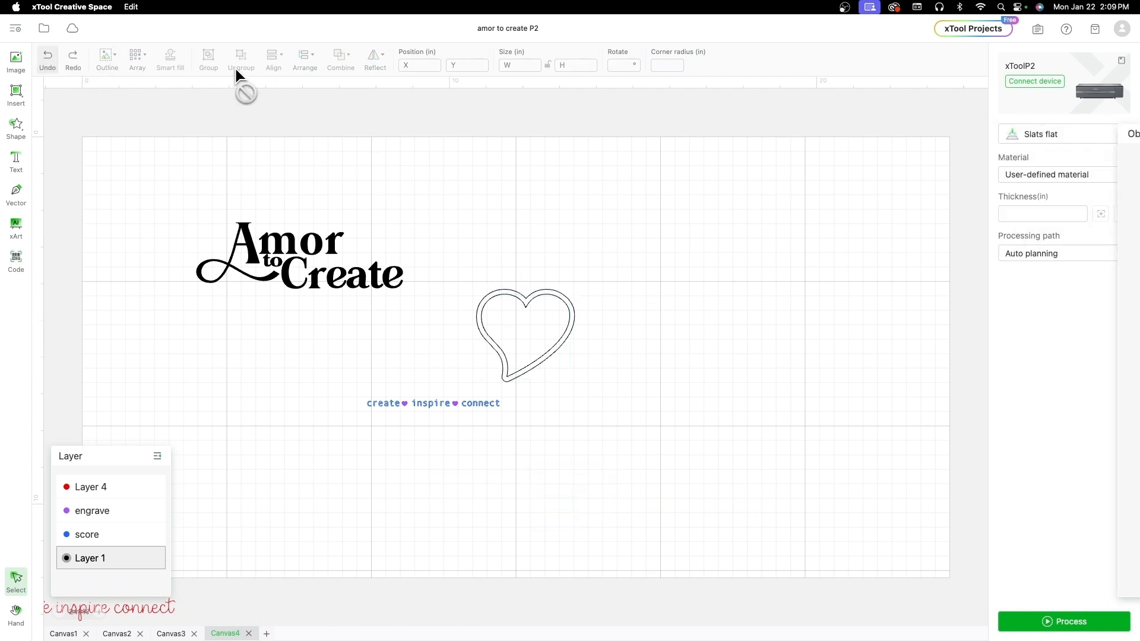
# Combine the heart and its offset outline with Subtract at overlap and set the combined shape's processing type to Engrave
pyautogui.moveTo(661, 380); pyautogui.dragTo(532, 279)
pyautogui.moveTo(343, 67)
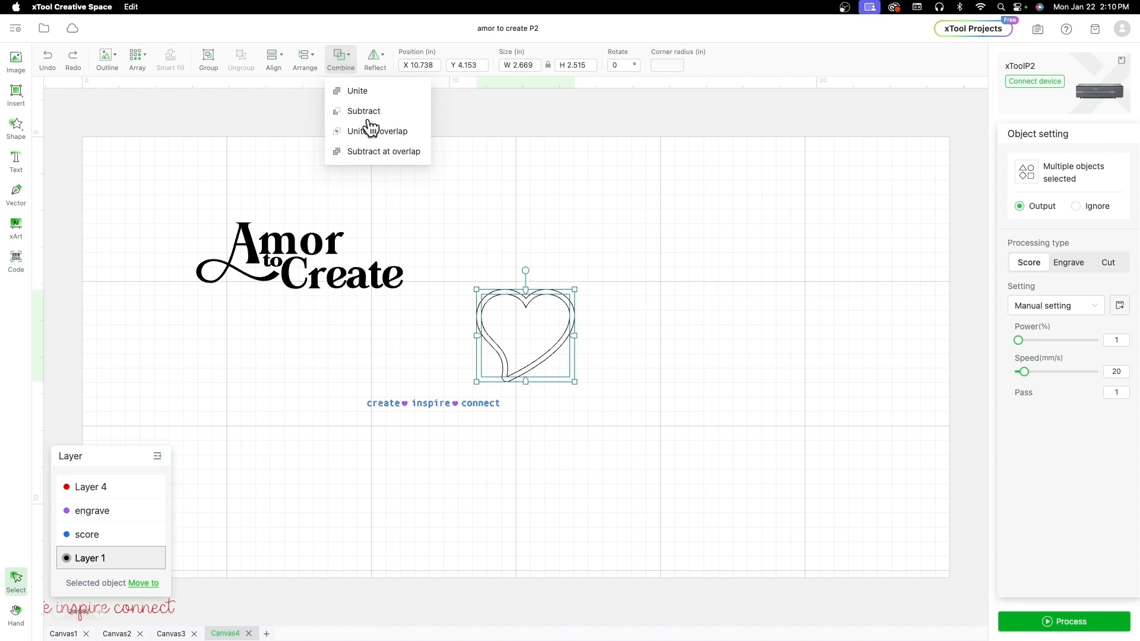
pyautogui.click(380, 152)
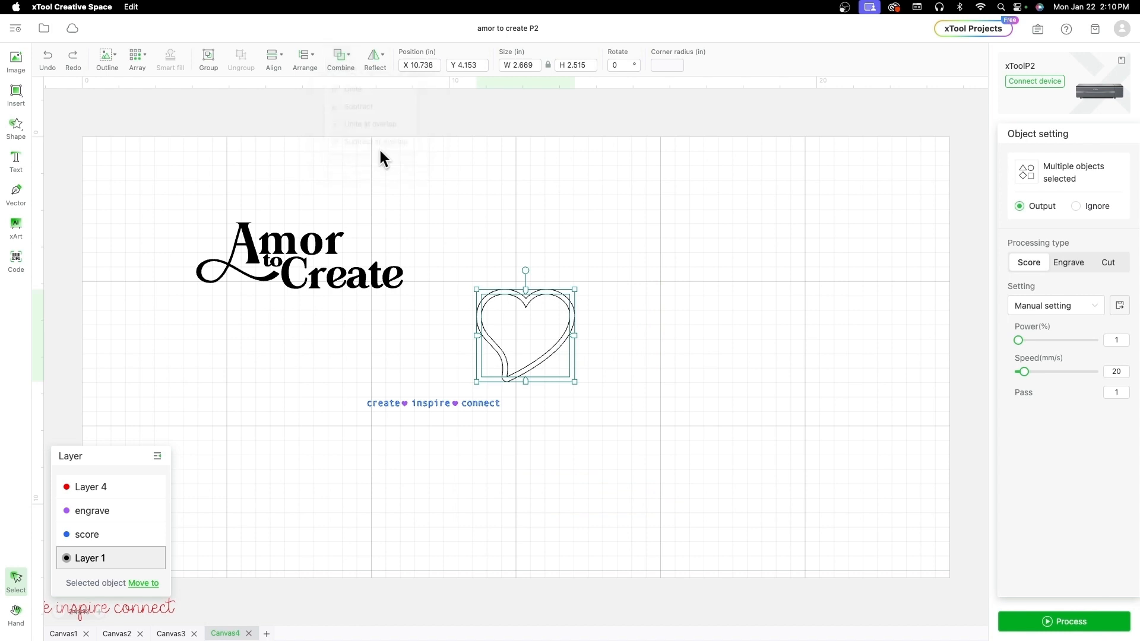
pyautogui.click(625, 306)
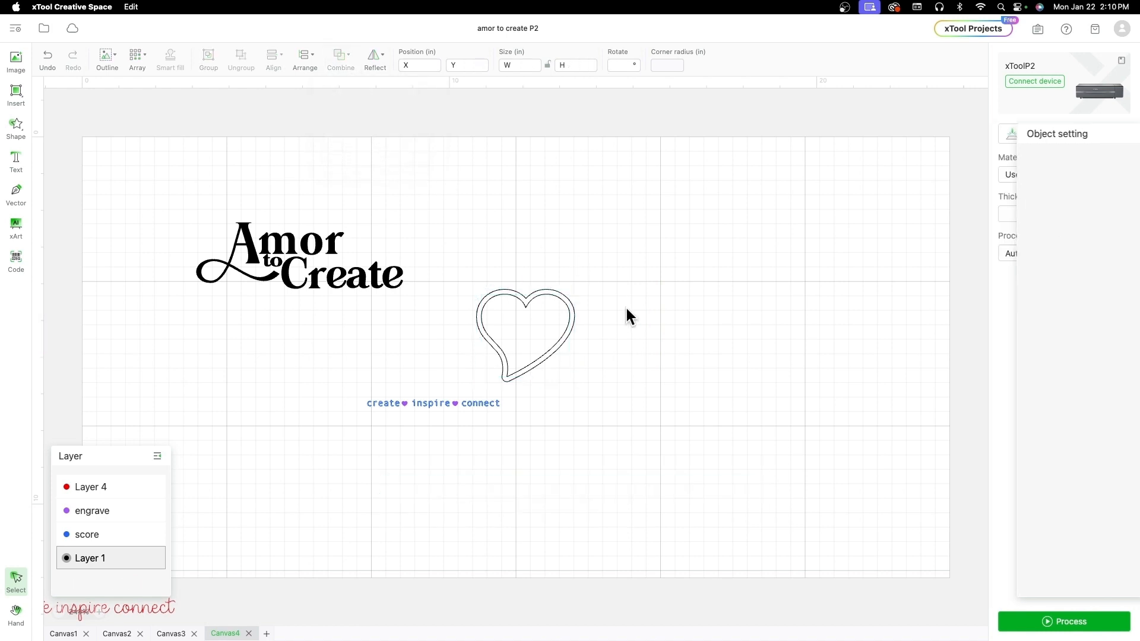
pyautogui.click(549, 350)
pyautogui.click(1069, 262)
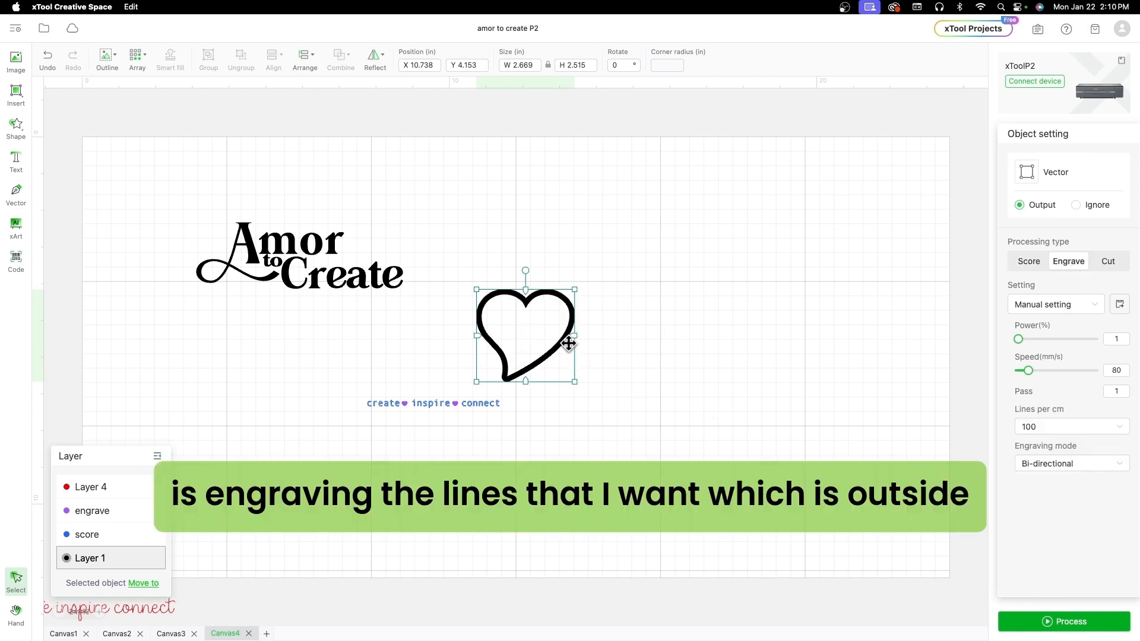
# Move the lettering over the heart to check their overlap, and move it back away to about X 2.916, Y 2.484 in
pyautogui.moveTo(382, 284); pyautogui.dragTo(522, 349)
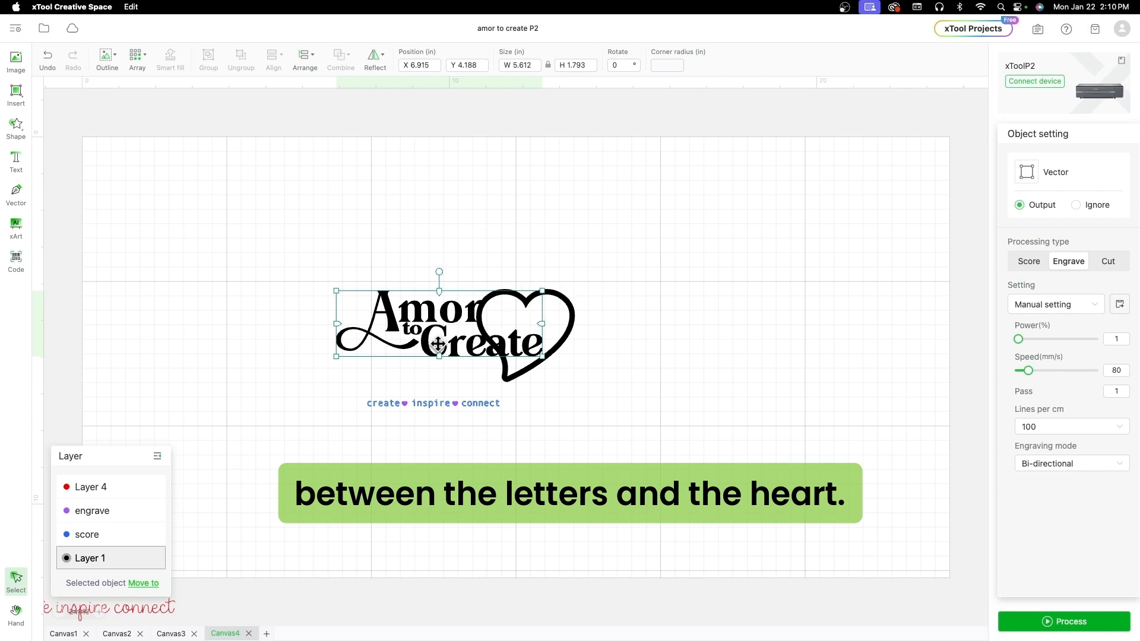
pyautogui.moveTo(454, 331); pyautogui.dragTo(307, 269)
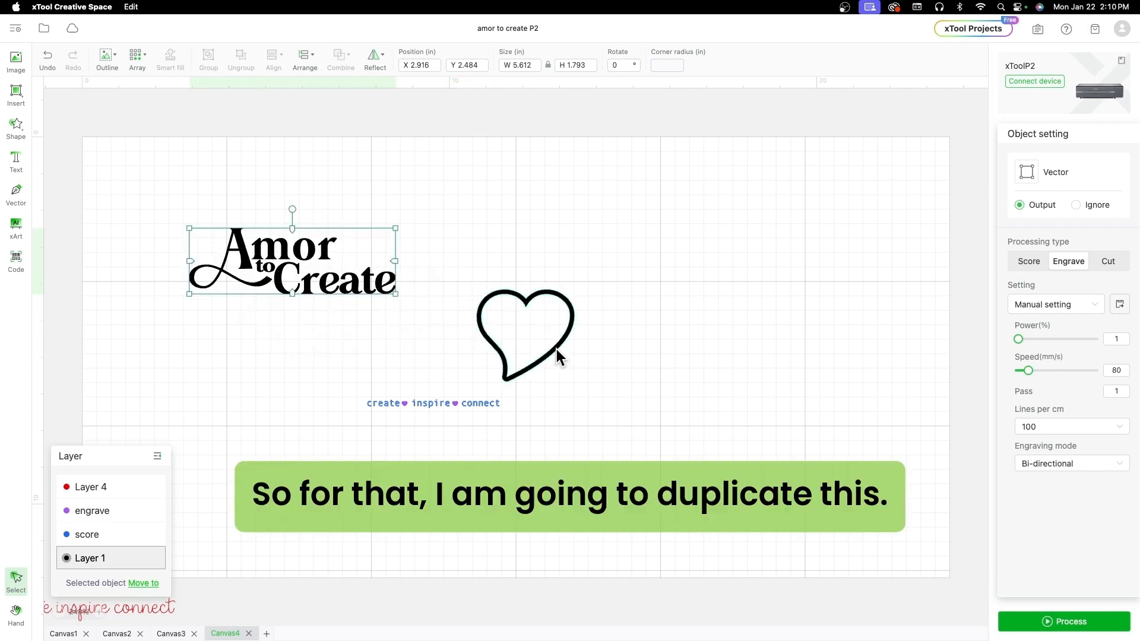
# Duplicate the "Amor to Create" lettering and move both copies together to the right of the heart
pyautogui.rightClick(316, 277)
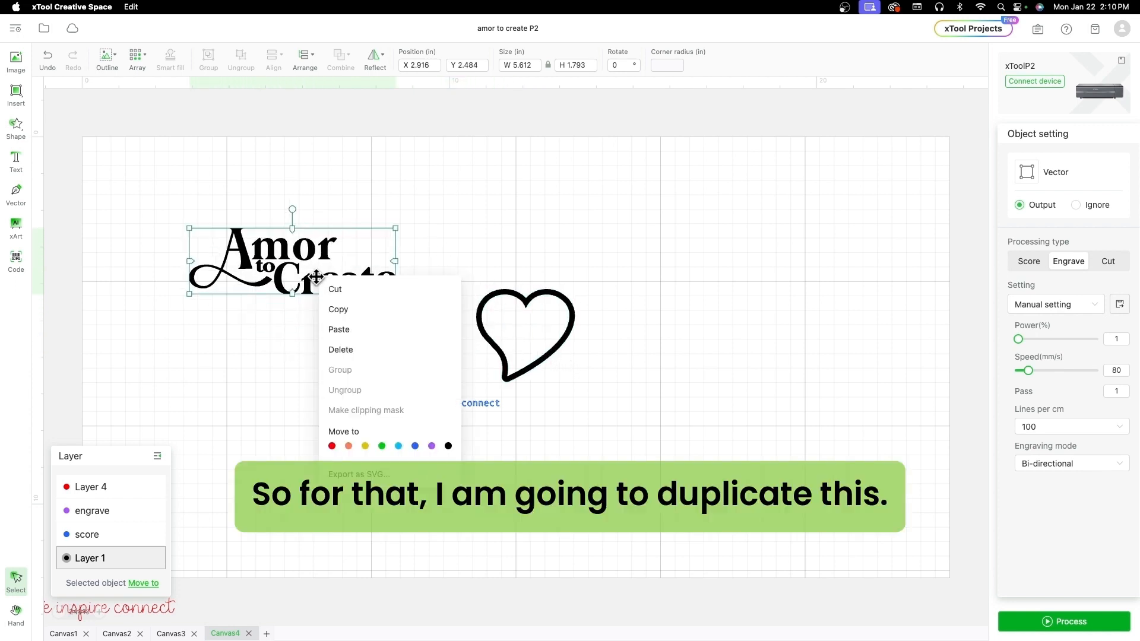
pyautogui.click(365, 310)
pyautogui.click(773, 326)
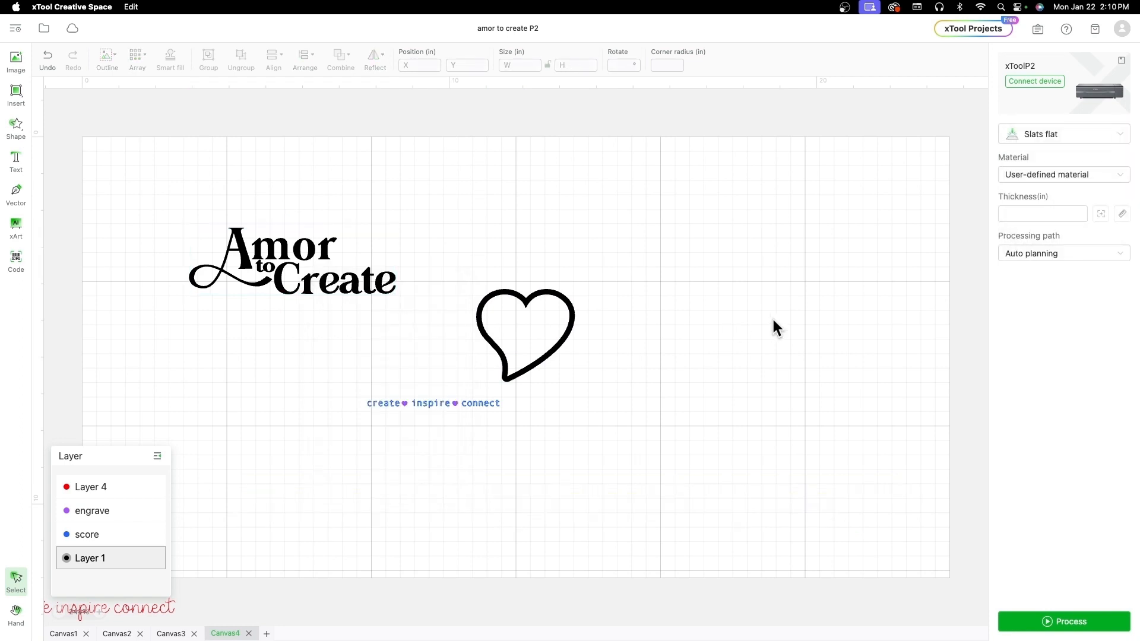
pyautogui.press('super+v')
pyautogui.moveTo(108, 203); pyautogui.dragTo(371, 325)
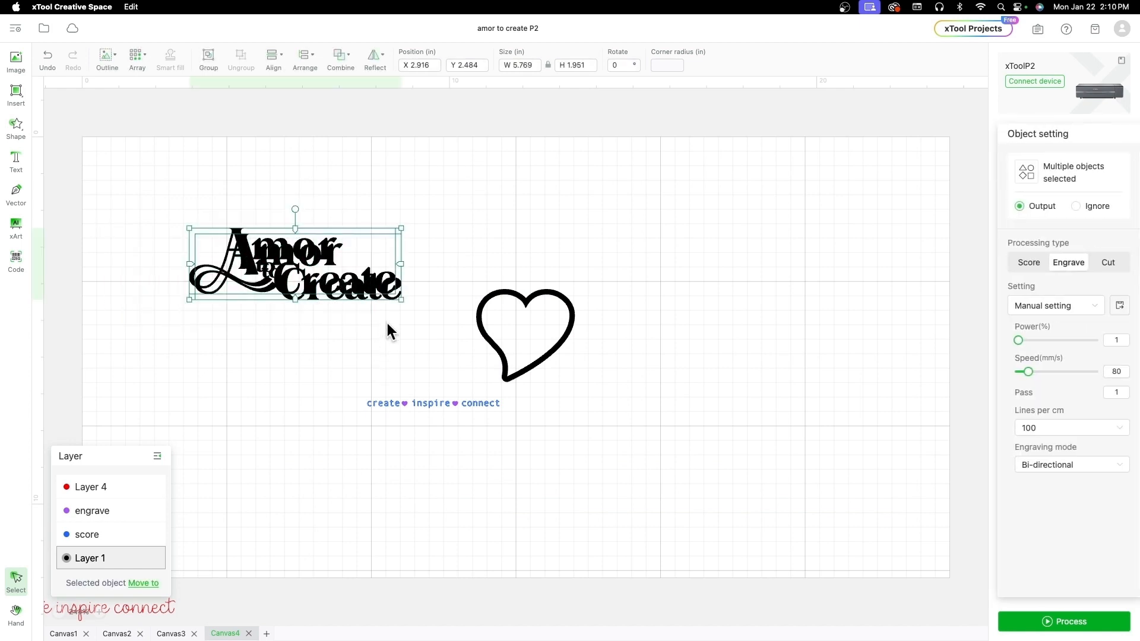
pyautogui.moveTo(334, 284); pyautogui.dragTo(748, 280)
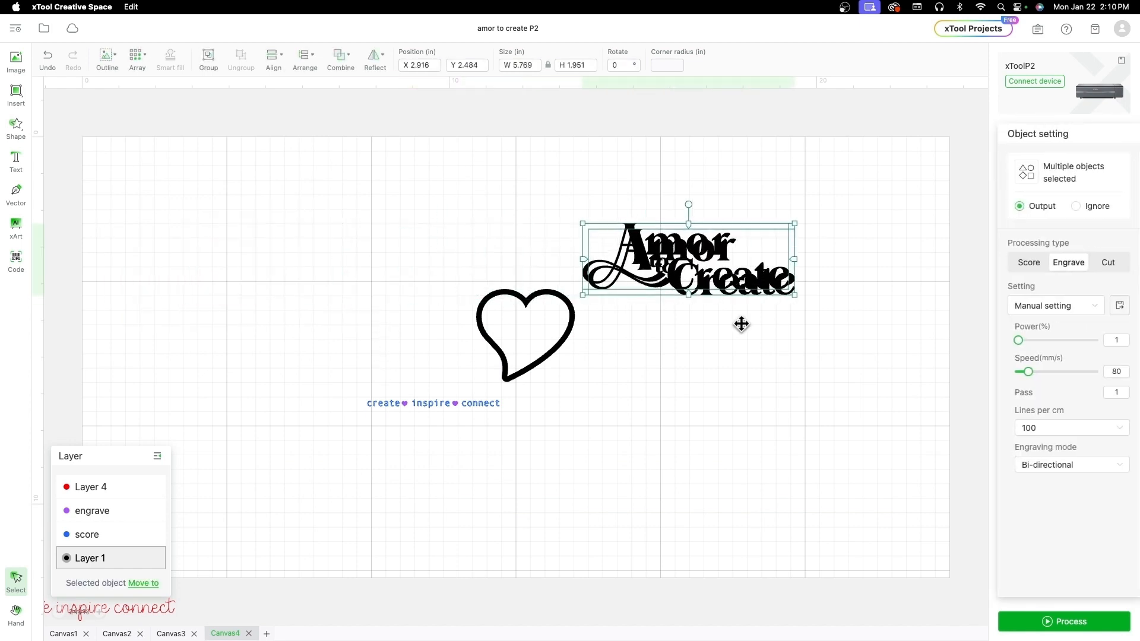
# Move one "Amor to Create" copy to the heart's upper left and add a 0.079 in offset outline around the other copy
pyautogui.click(741, 323)
pyautogui.moveTo(611, 252); pyautogui.dragTo(210, 225)
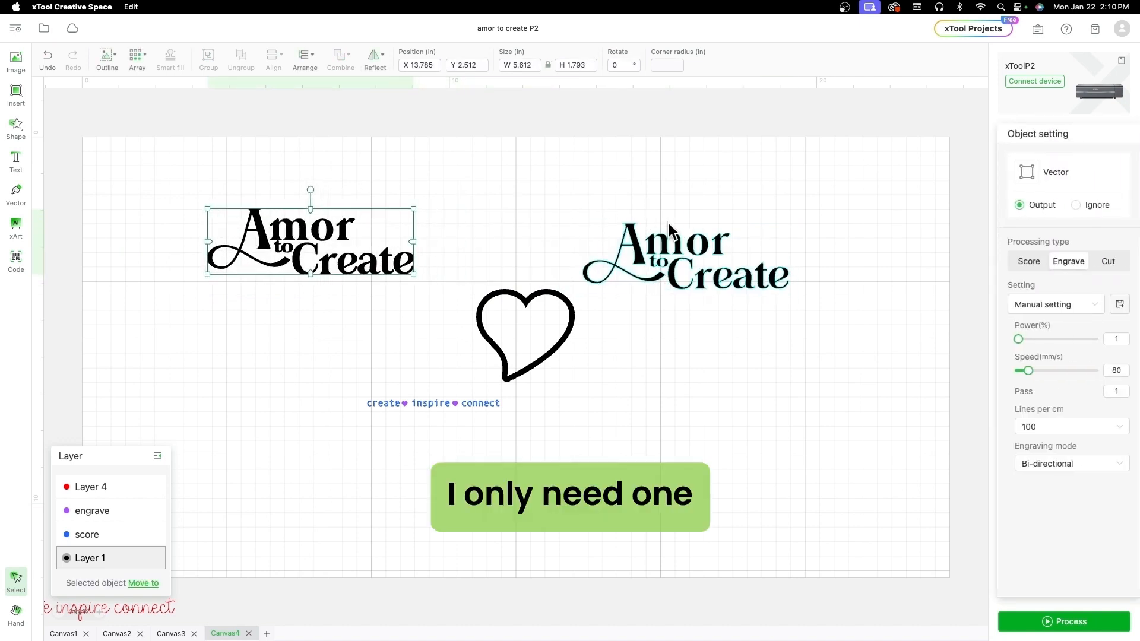
pyautogui.click(671, 239)
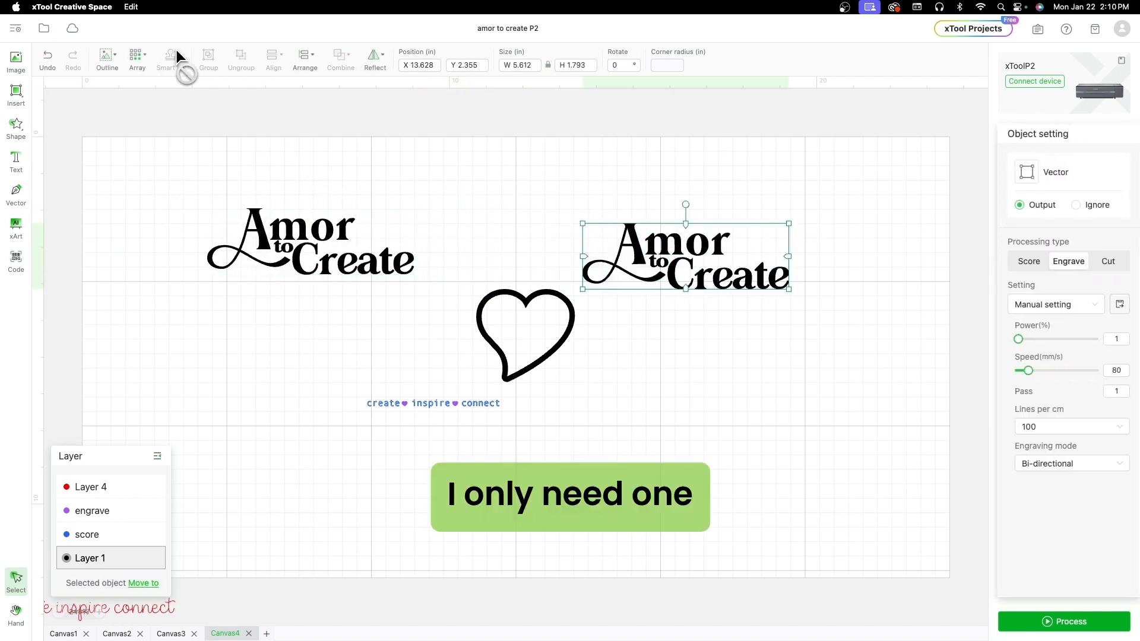
pyautogui.click(109, 66)
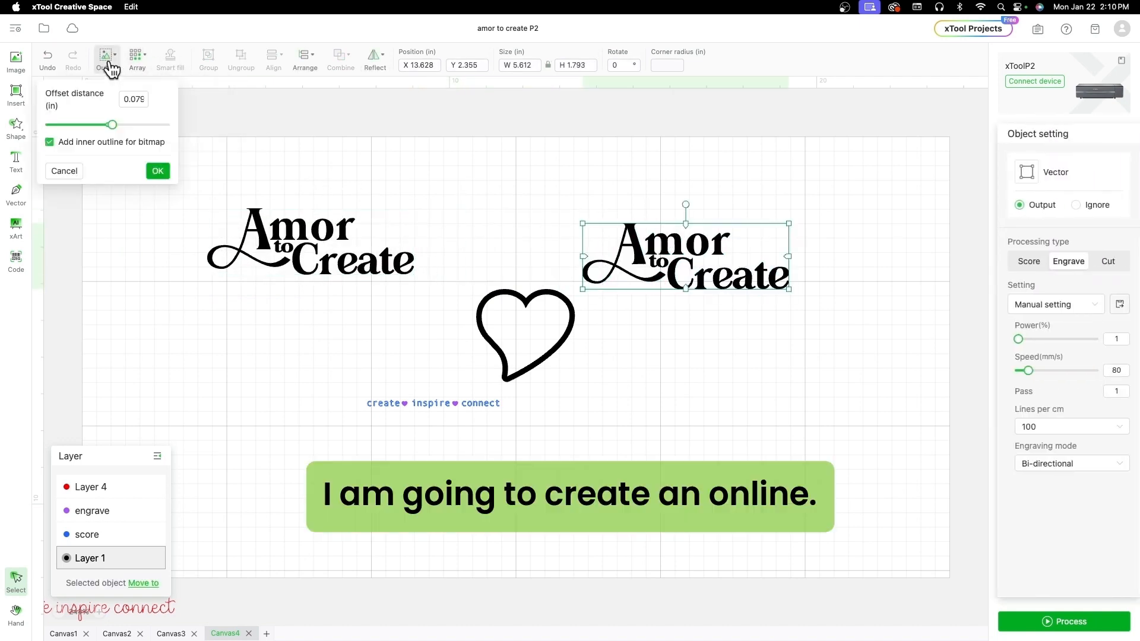
pyautogui.moveTo(113, 128)
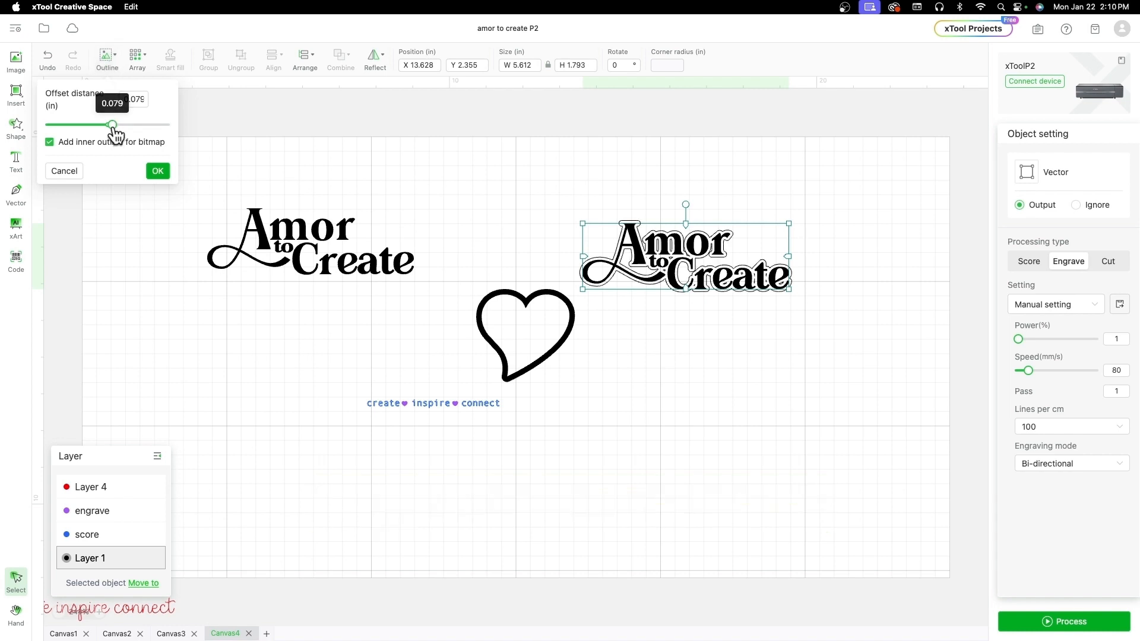
pyautogui.click(156, 171)
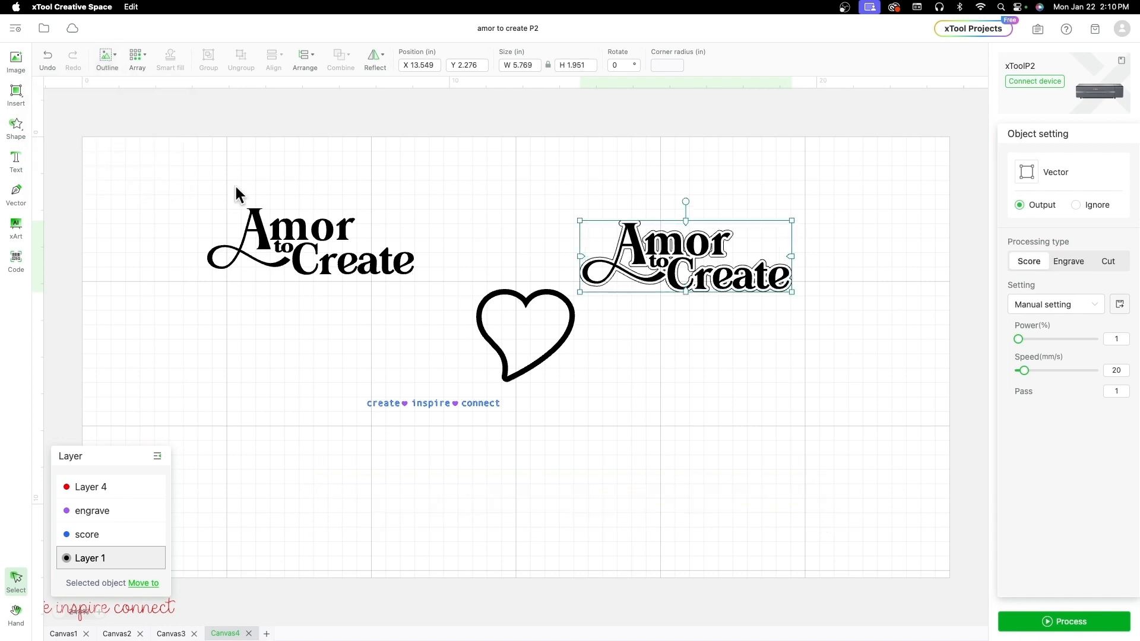
# Try pulling the lettering copies and the offset outline apart, and undo those moves
pyautogui.click(657, 362)
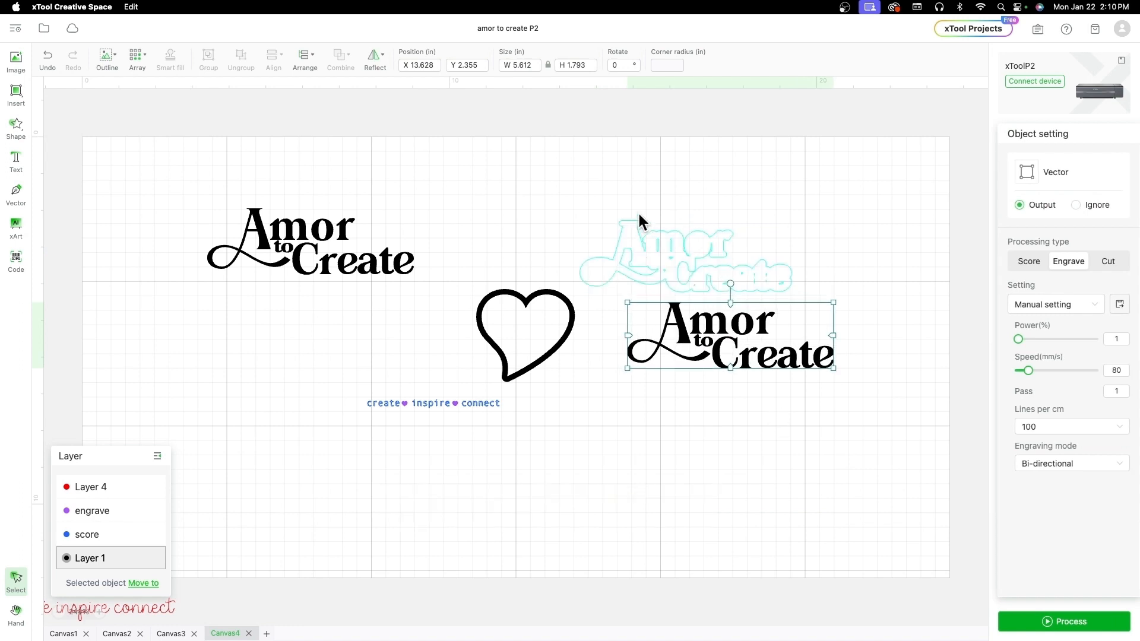
pyautogui.moveTo(656, 249); pyautogui.dragTo(310, 345)
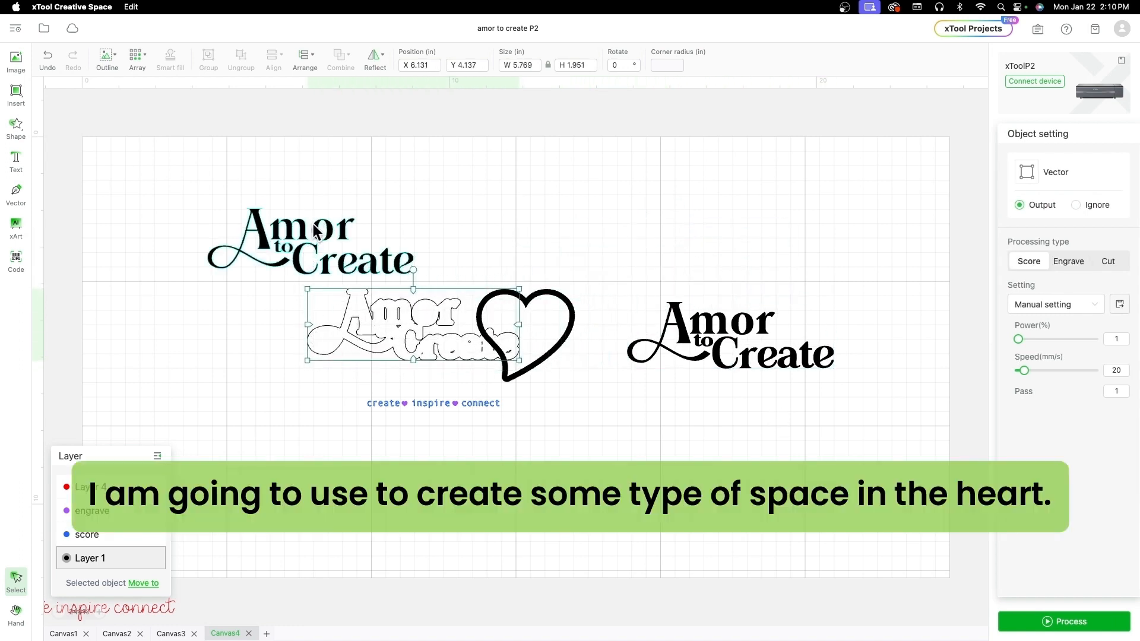
pyautogui.moveTo(310, 236); pyautogui.dragTo(241, 172)
pyautogui.moveTo(422, 337); pyautogui.dragTo(437, 348)
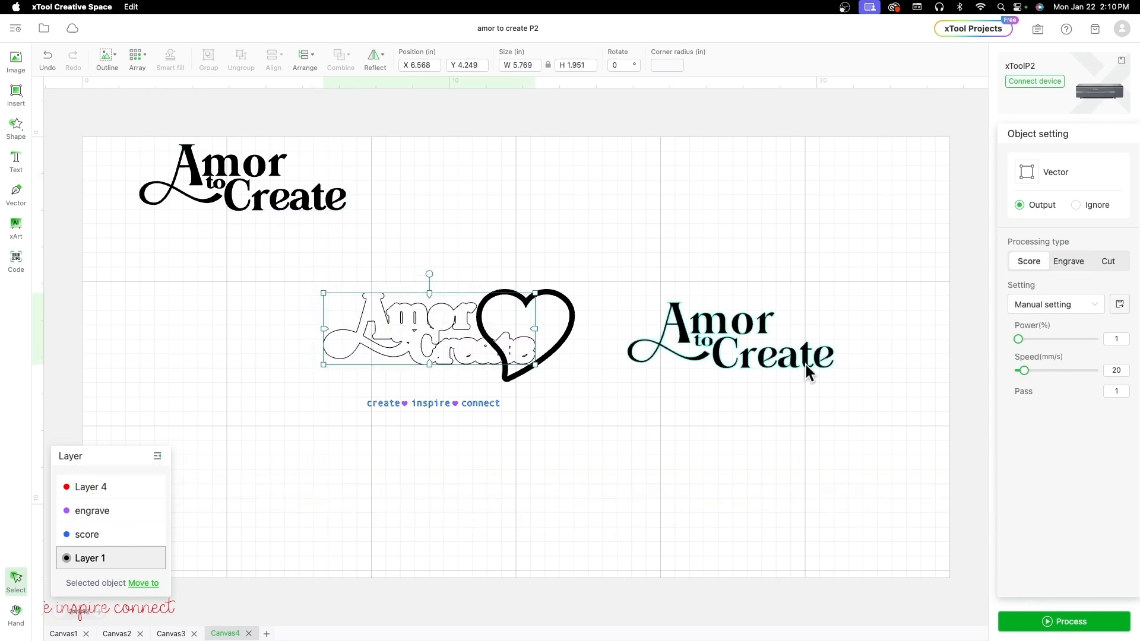
pyautogui.click(47, 70)
pyautogui.click(46, 69)
pyautogui.click(46, 70)
pyautogui.click(46, 70)
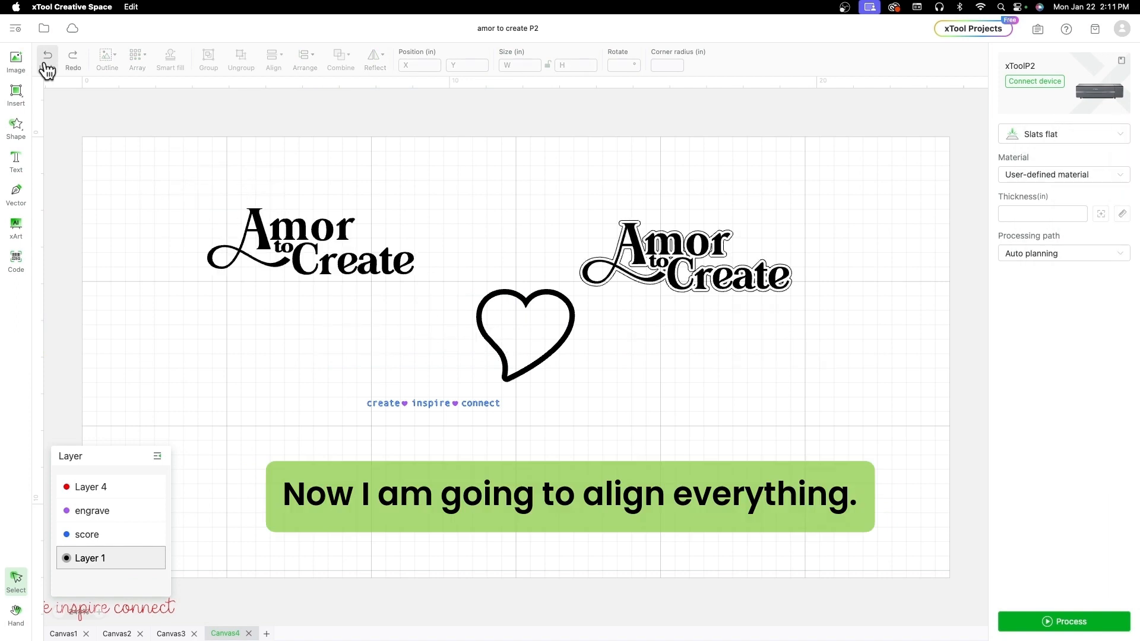
# Move the outlined lettering together with its outline over the heart to about X 6.898, Y 4.202 in, matching the logo on Canvas2
pyautogui.moveTo(879, 276); pyautogui.dragTo(613, 196)
pyautogui.moveTo(677, 248); pyautogui.dragTo(418, 324)
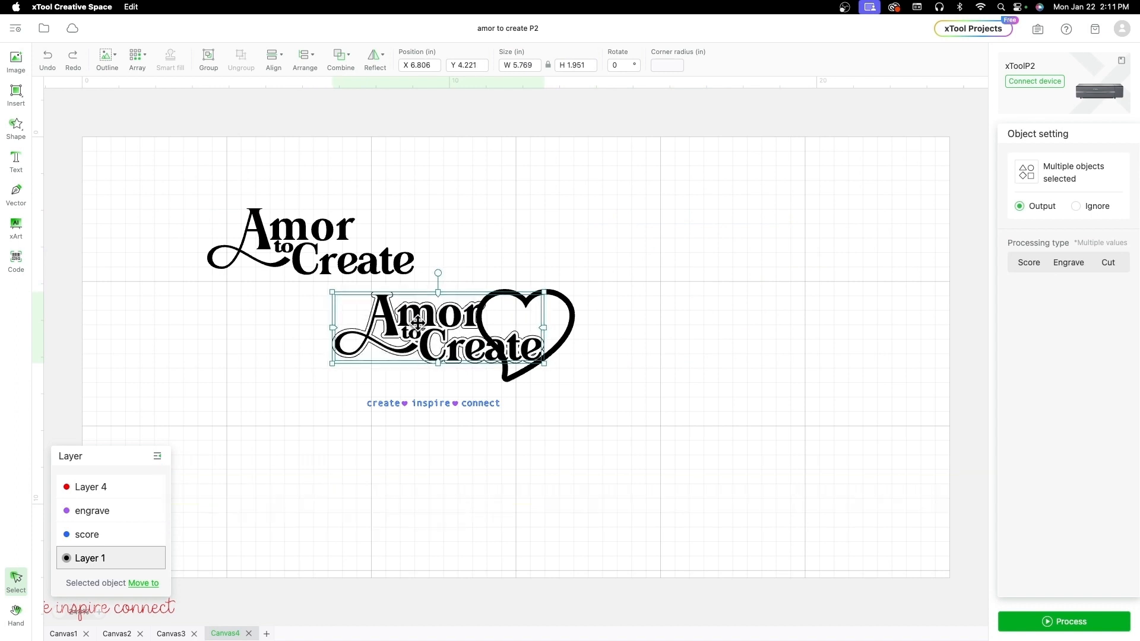
pyautogui.click(113, 634)
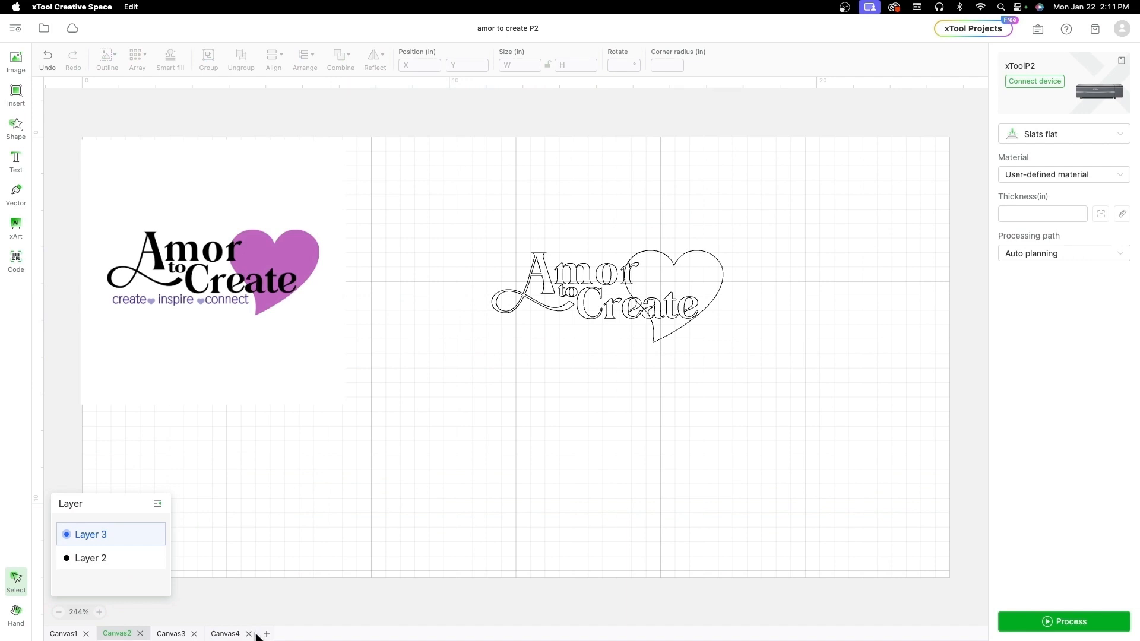
pyautogui.click(225, 634)
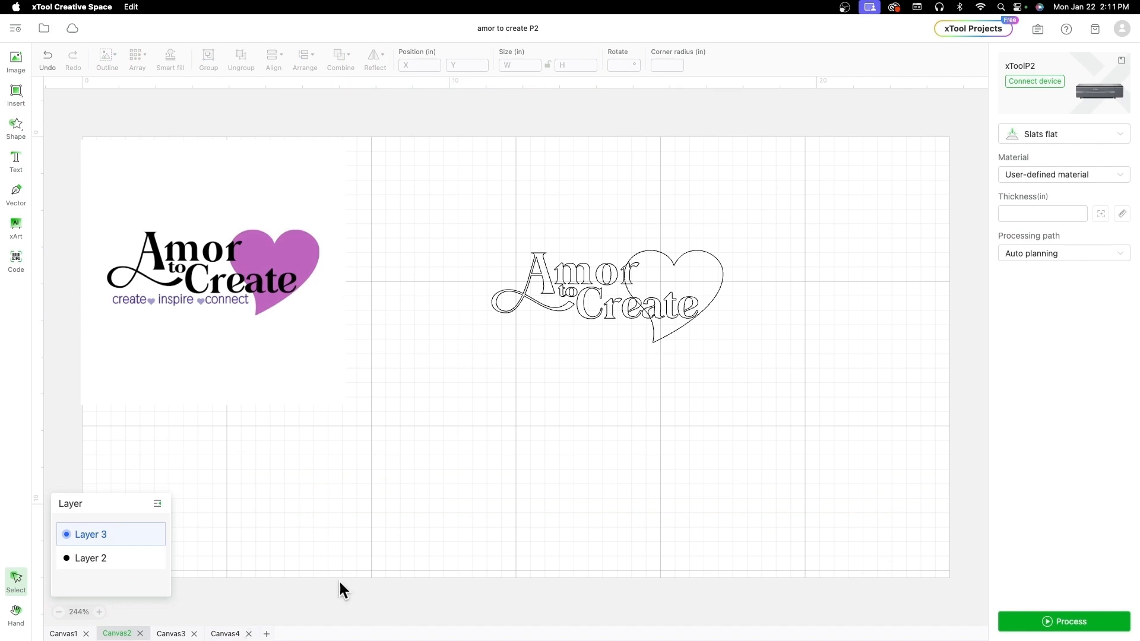
pyautogui.click(697, 379)
pyautogui.moveTo(250, 304); pyautogui.dragTo(419, 350)
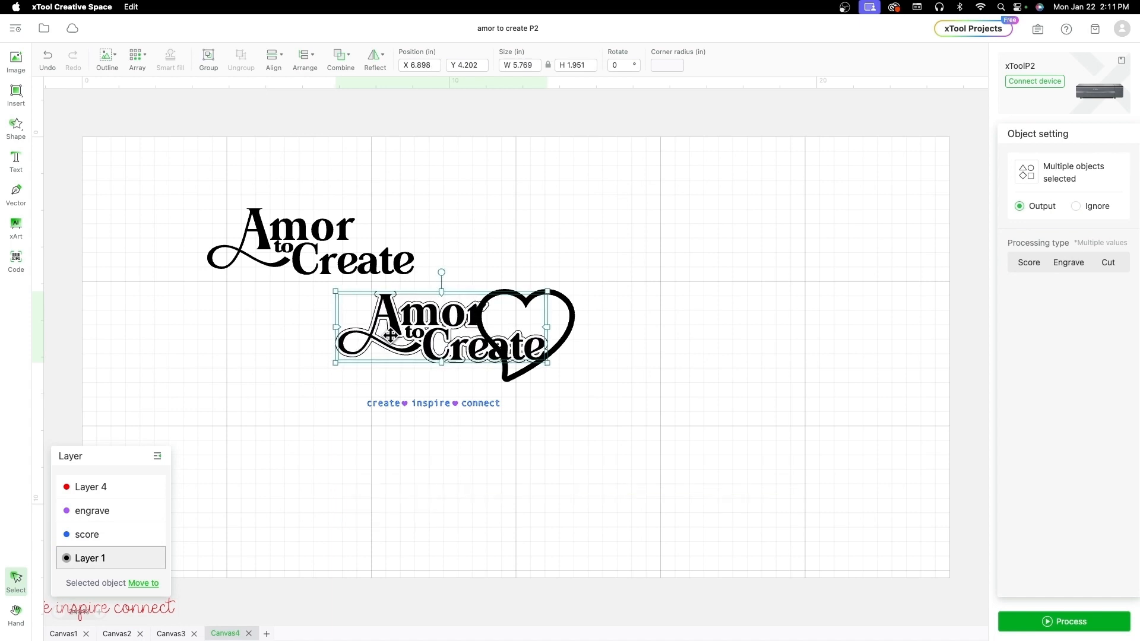
pyautogui.click(773, 380)
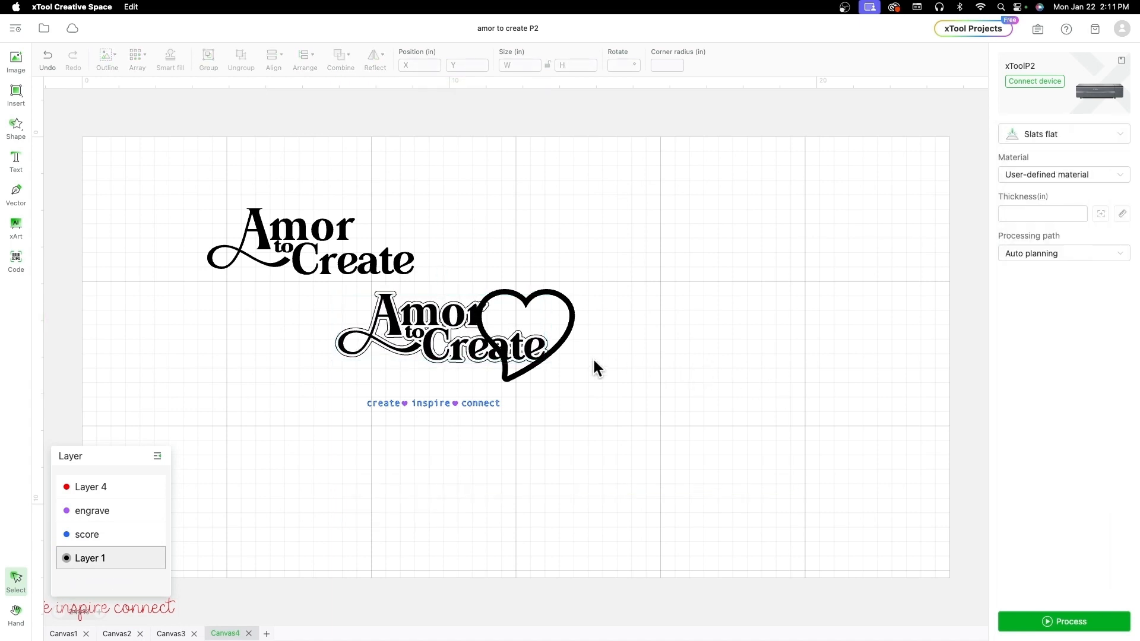
# Move the lettering over the heart, without its outline, to the red Layer 4 and hide that layer
pyautogui.click(409, 329)
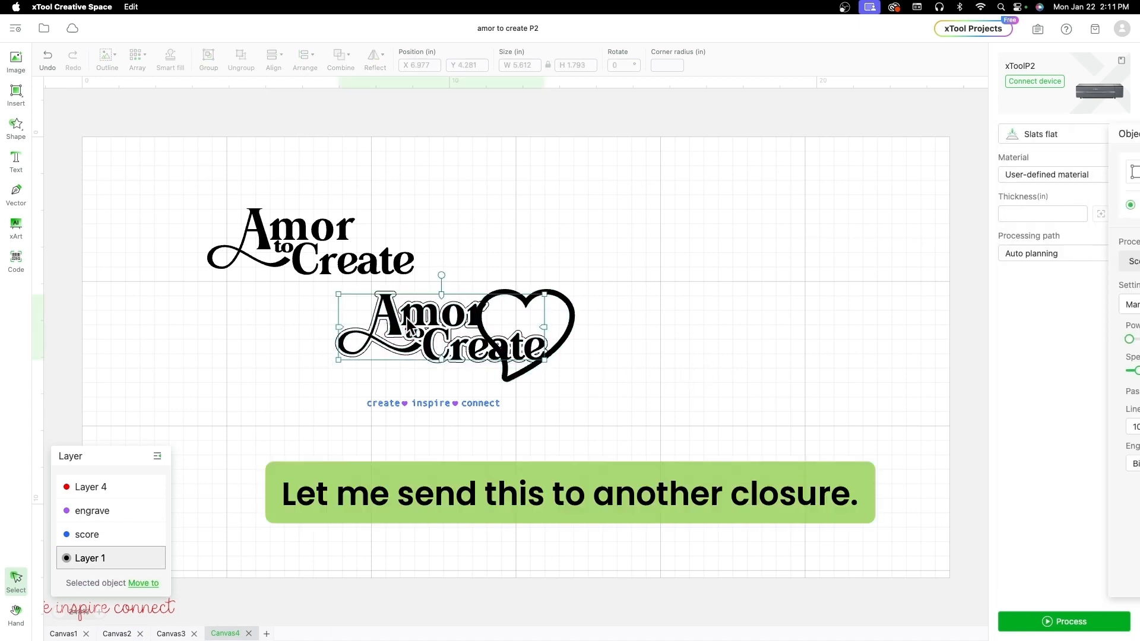
pyautogui.click(145, 584)
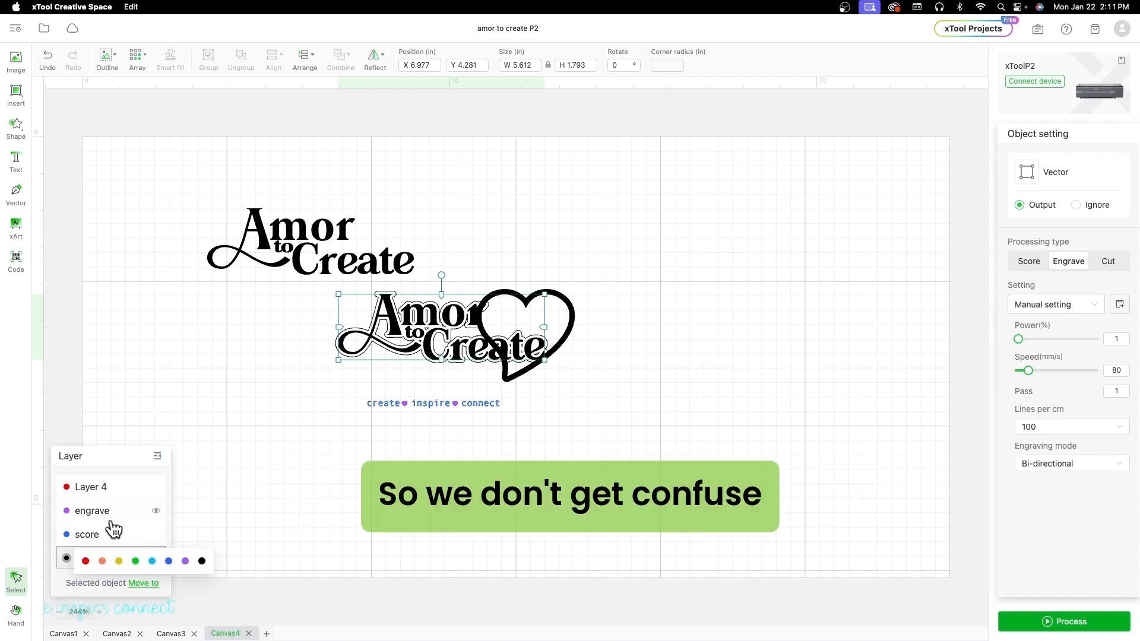
pyautogui.click(85, 561)
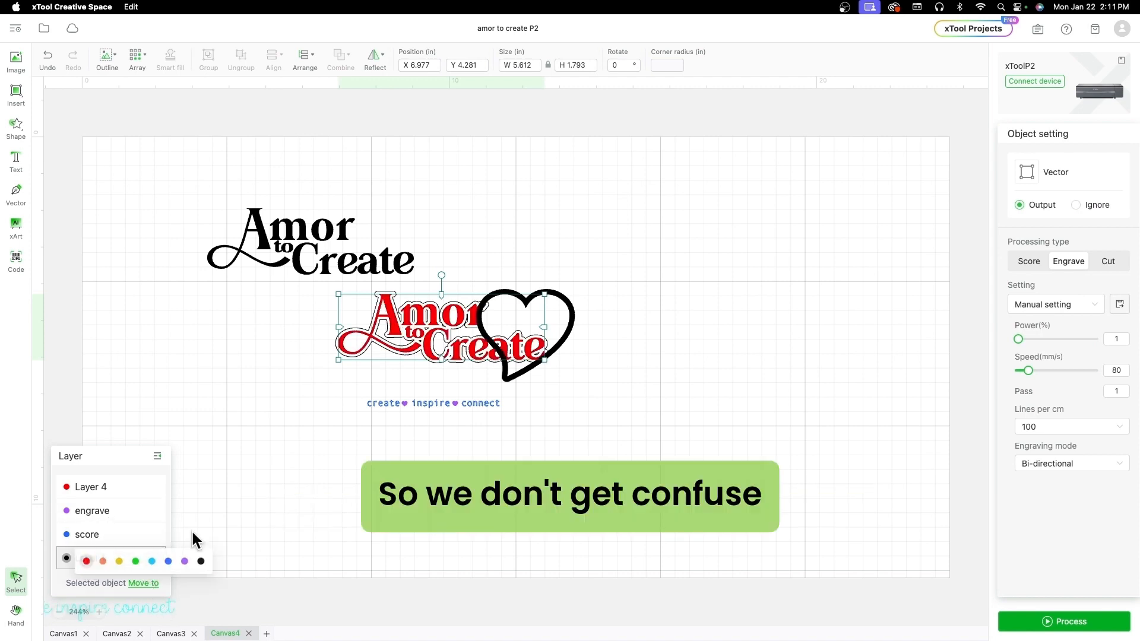
pyautogui.click(156, 489)
pyautogui.click(686, 485)
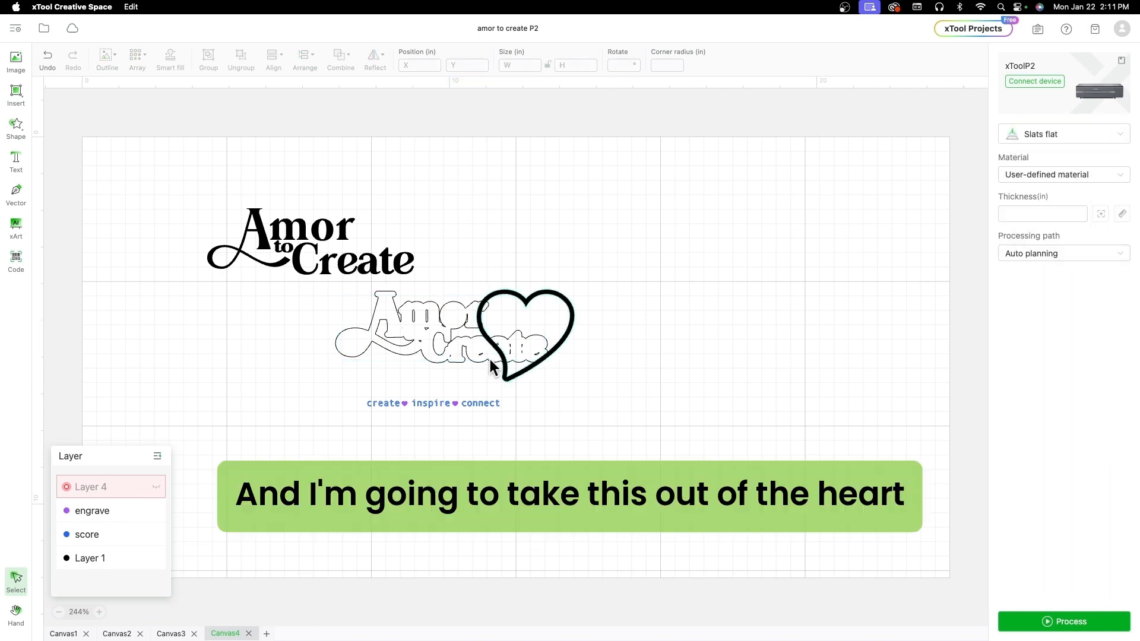
# Subtract the lettering's offset outline from the heart to cut a gap in it
pyautogui.click(413, 326)
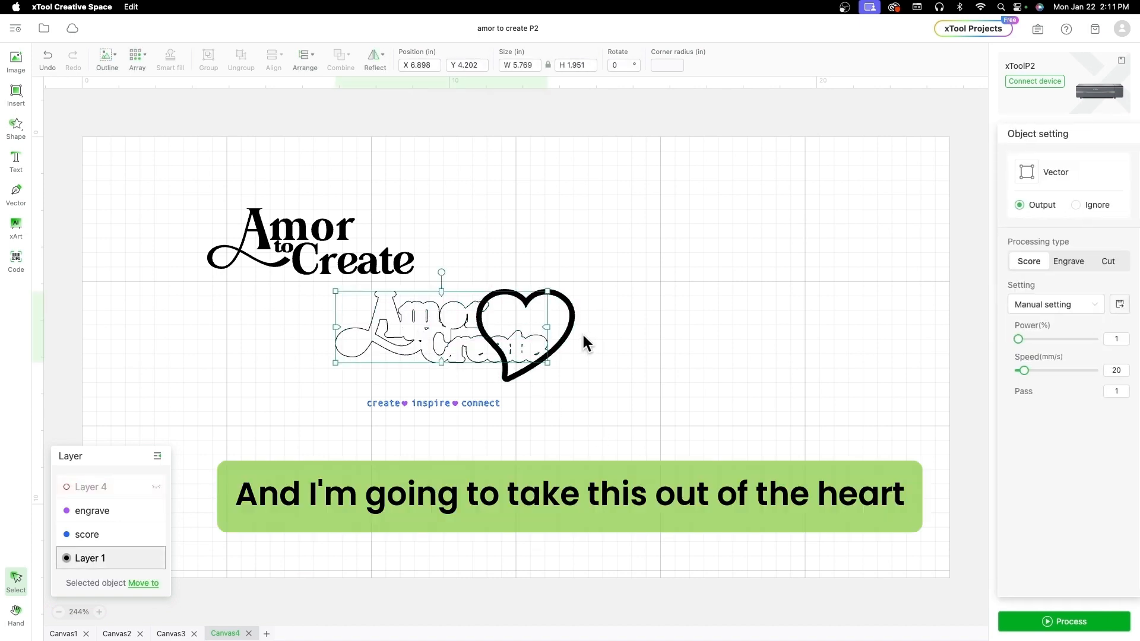
pyautogui.moveTo(711, 356); pyautogui.dragTo(368, 321)
pyautogui.click(343, 59)
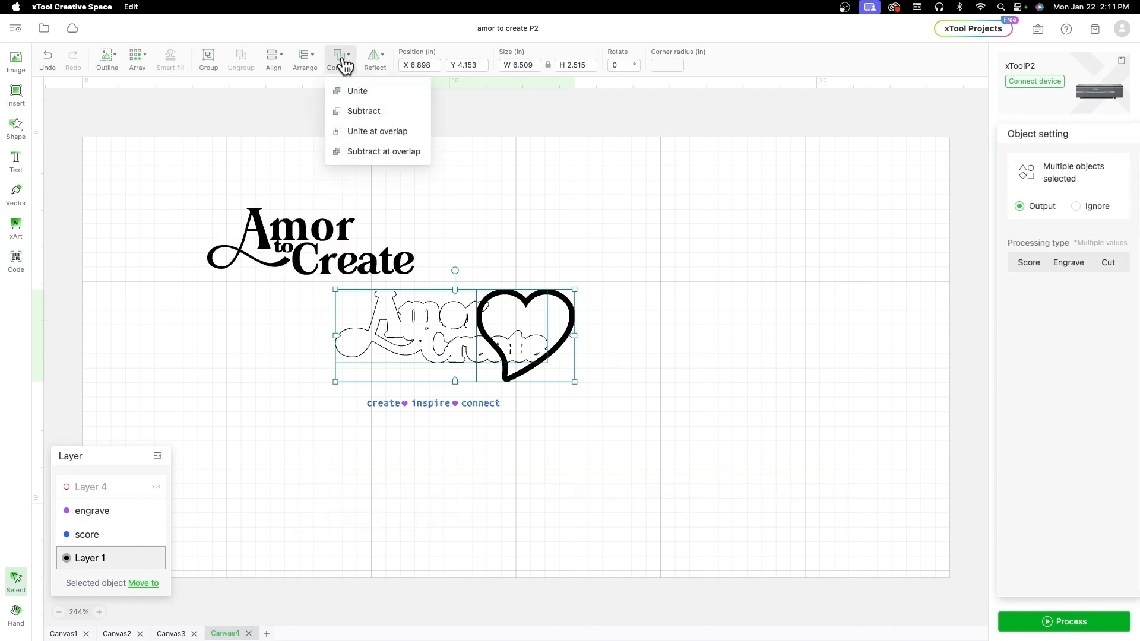
pyautogui.click(368, 112)
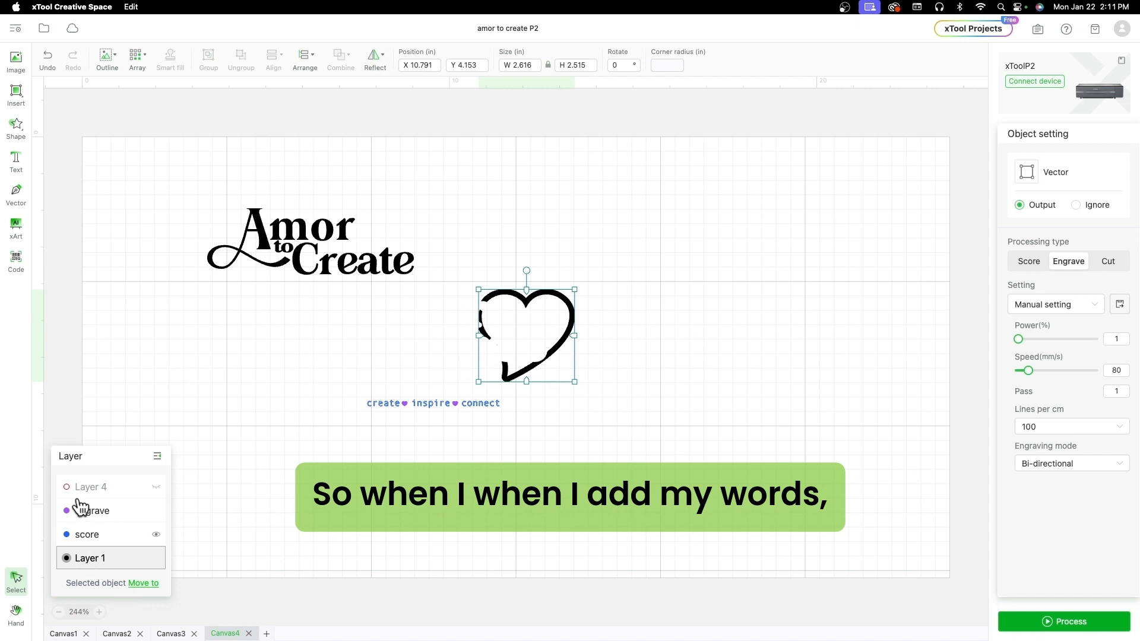
# Show Layer 4 again and move the red lettering and the heart to the black Layer 1
pyautogui.click(158, 493)
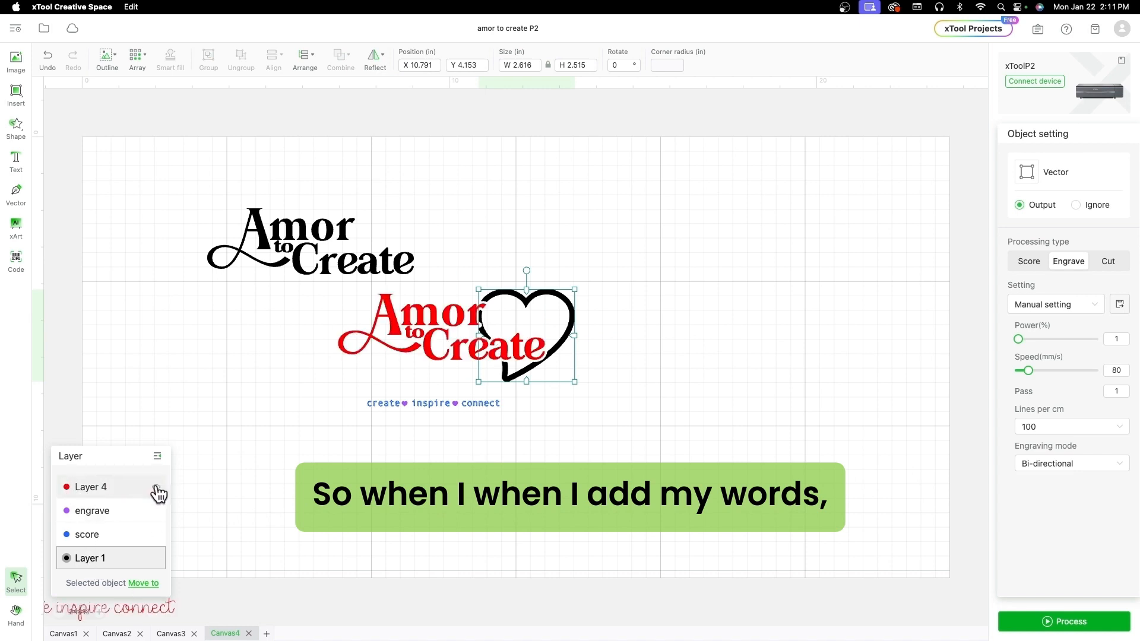
pyautogui.click(677, 433)
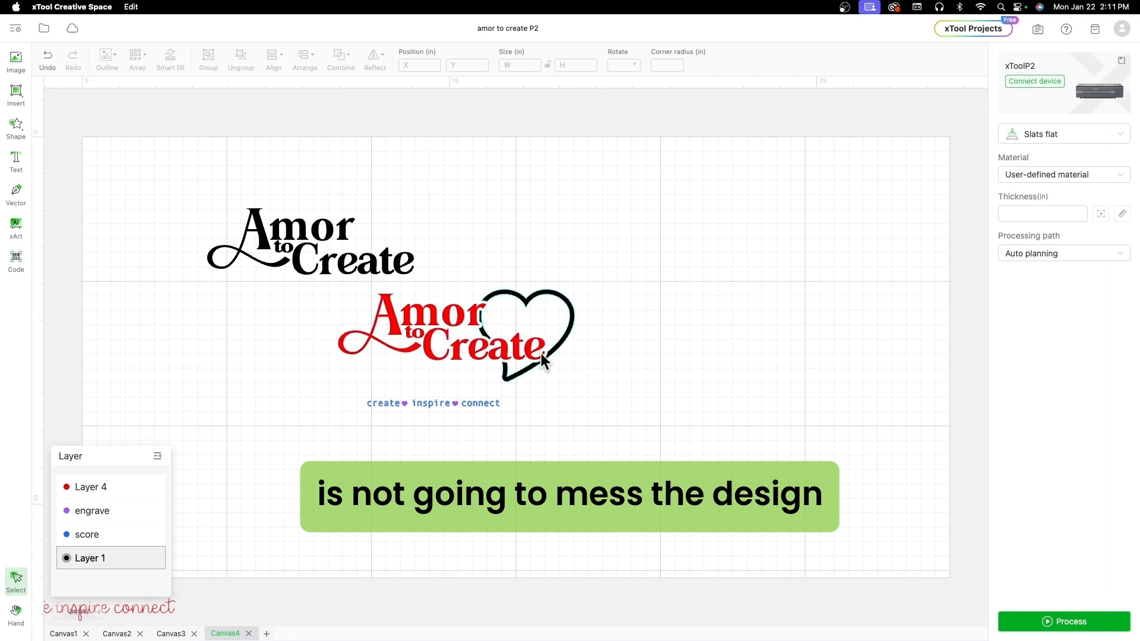
pyautogui.moveTo(695, 353); pyautogui.dragTo(361, 310)
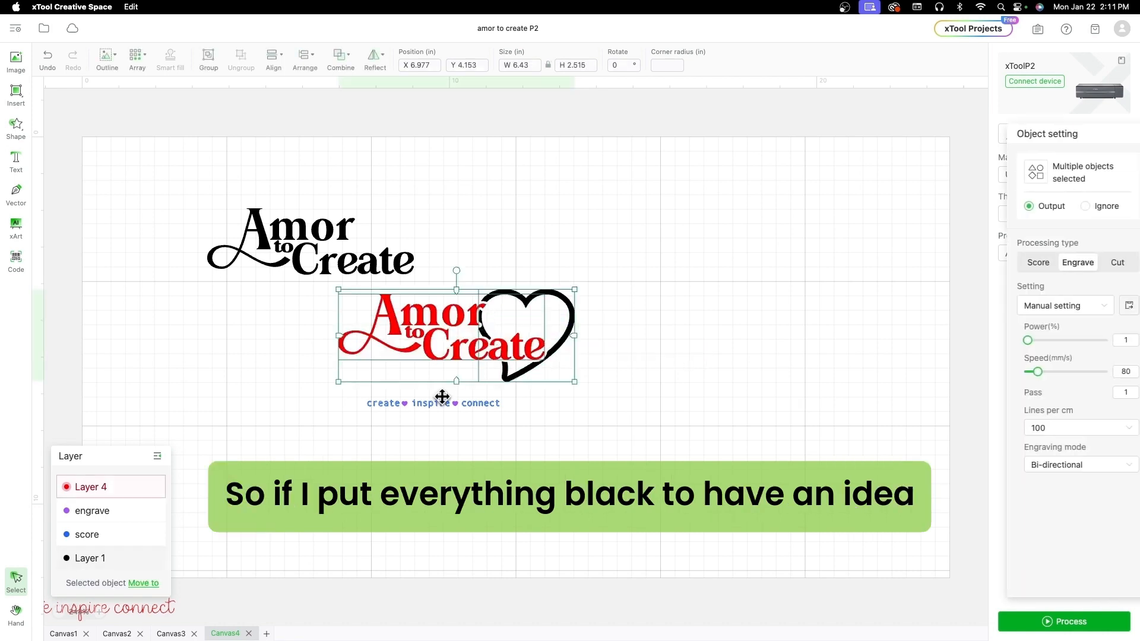
pyautogui.click(151, 584)
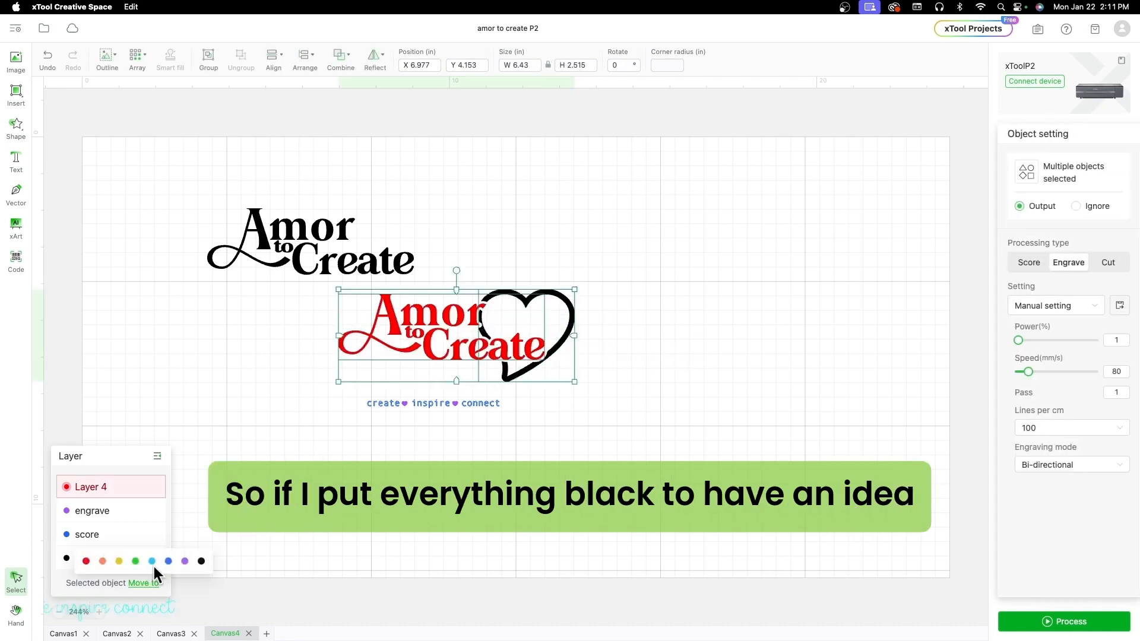
pyautogui.click(202, 561)
pyautogui.click(728, 441)
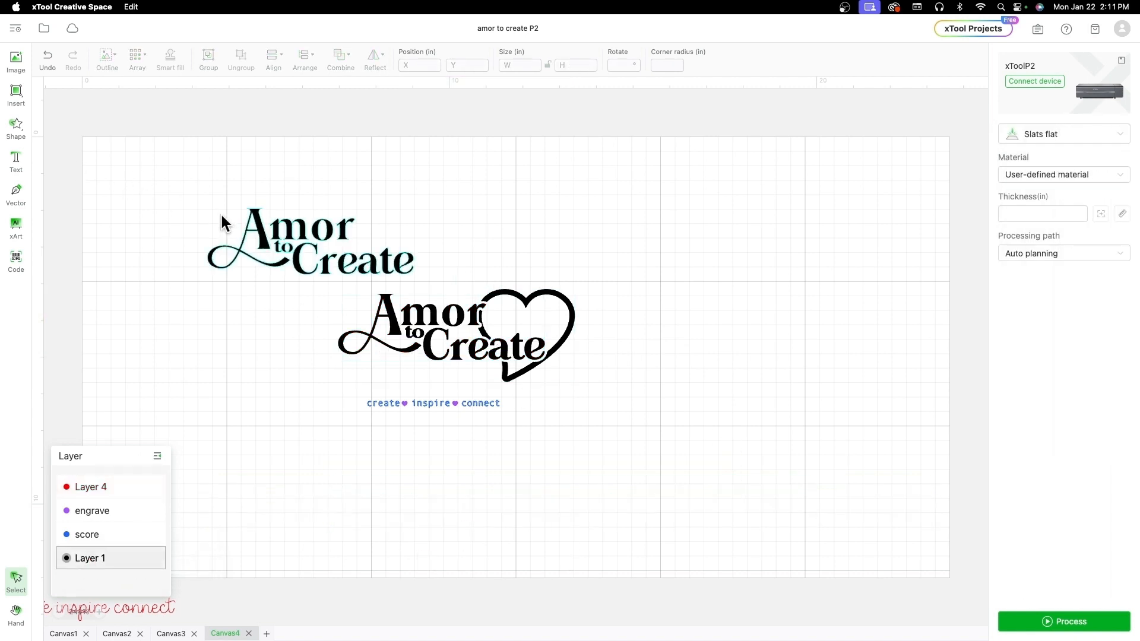
# Delete the spare "Amor to Create" lettering above the finished logo
pyautogui.click(272, 233)
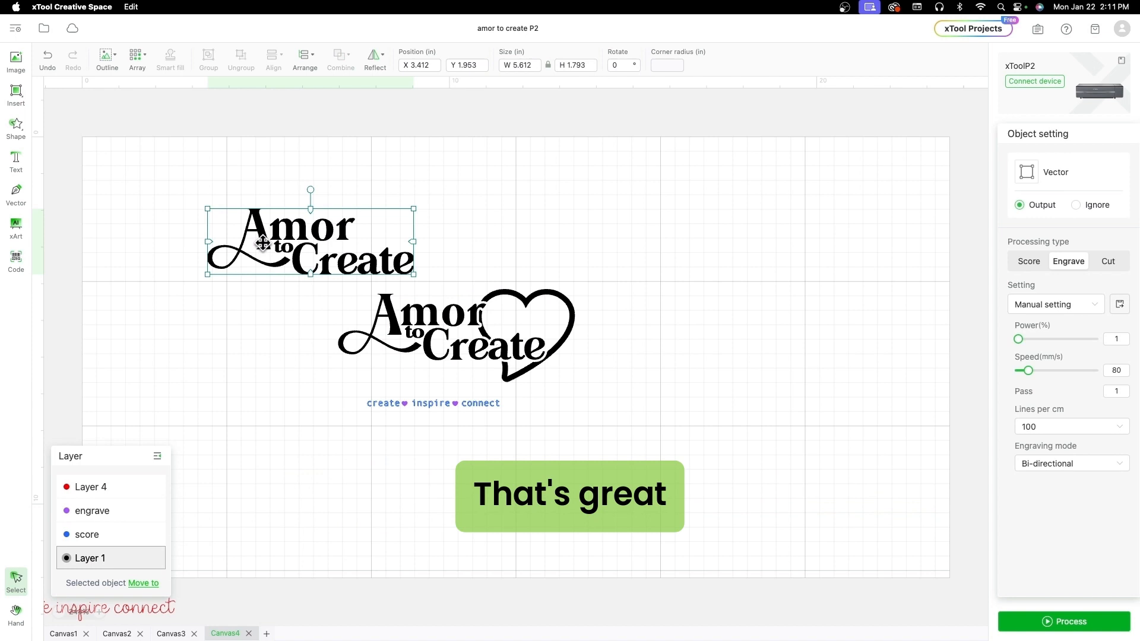
pyautogui.press('Delete')
pyautogui.moveTo(198, 222); pyautogui.dragTo(687, 356)
# Move the whole "create inspire connect" slogan with its small hearts up under the lettering to about X 7.514, Y 6.291 in
pyautogui.moveTo(534, 484); pyautogui.dragTo(347, 395)
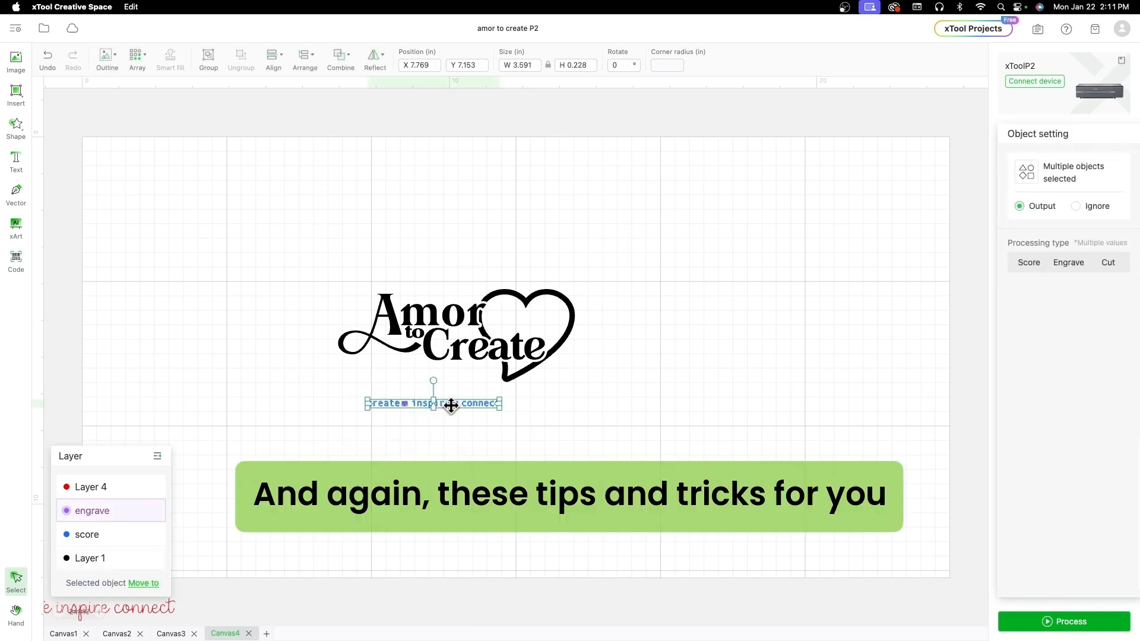
pyautogui.moveTo(451, 405); pyautogui.dragTo(440, 373)
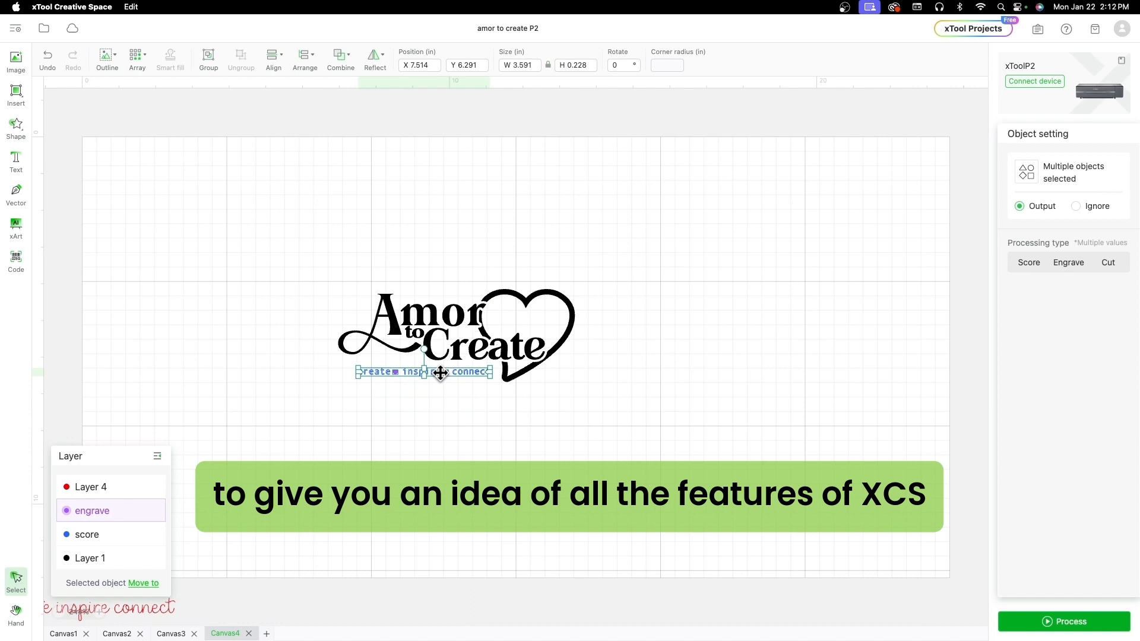
pyautogui.click(601, 441)
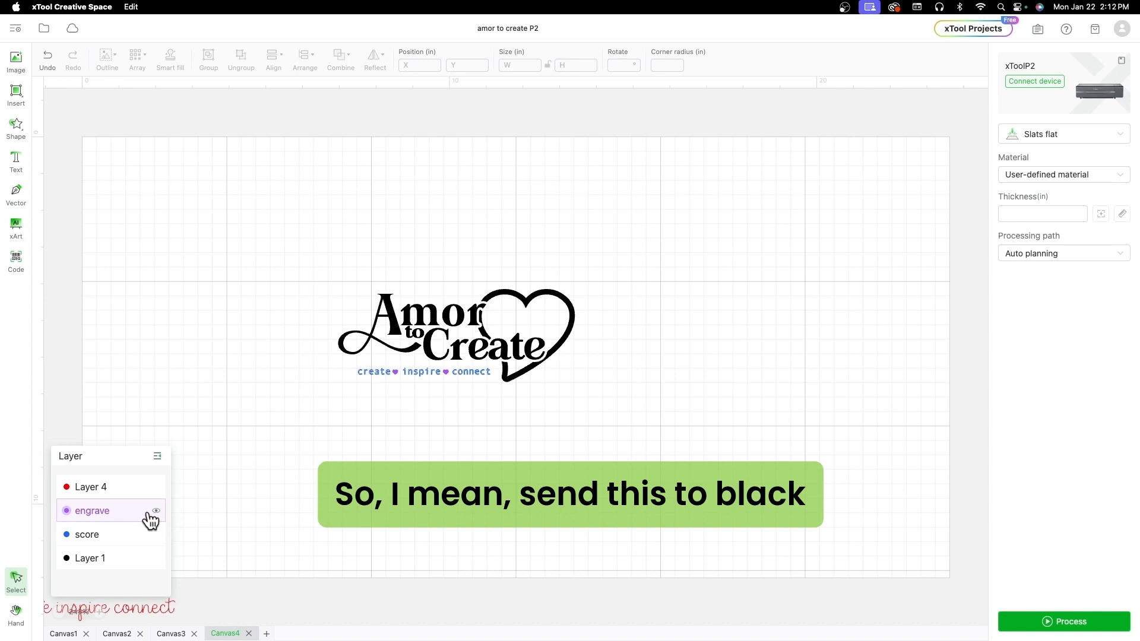
# Move the script "create inspire connect" text below the canvas from Layer 4 to the purple engrave layer
pyautogui.click(98, 513)
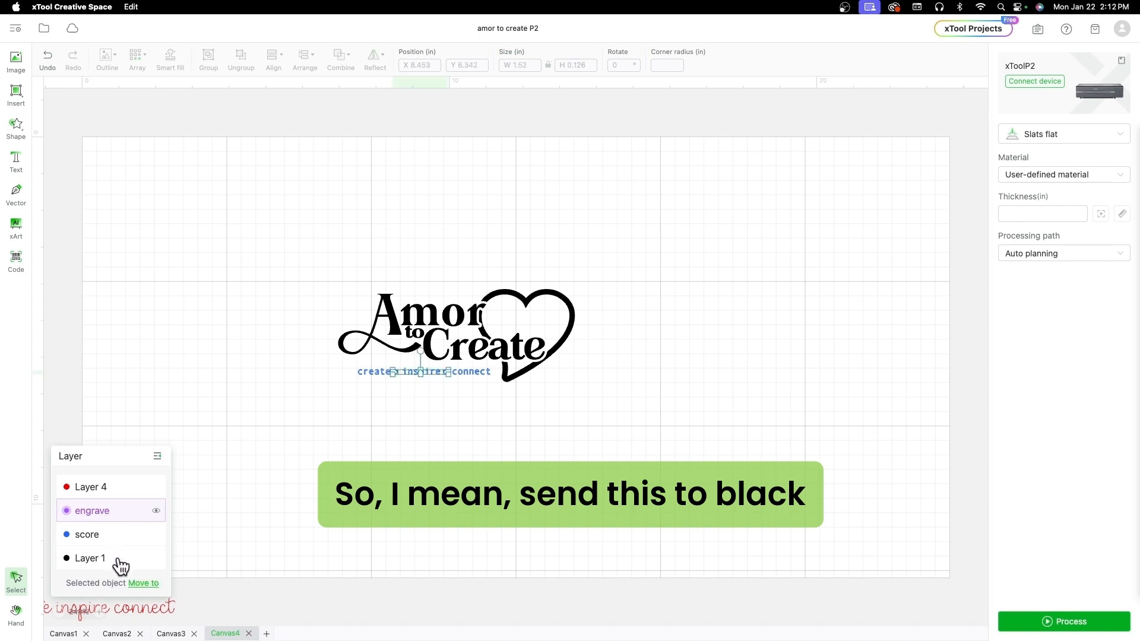
pyautogui.click(146, 587)
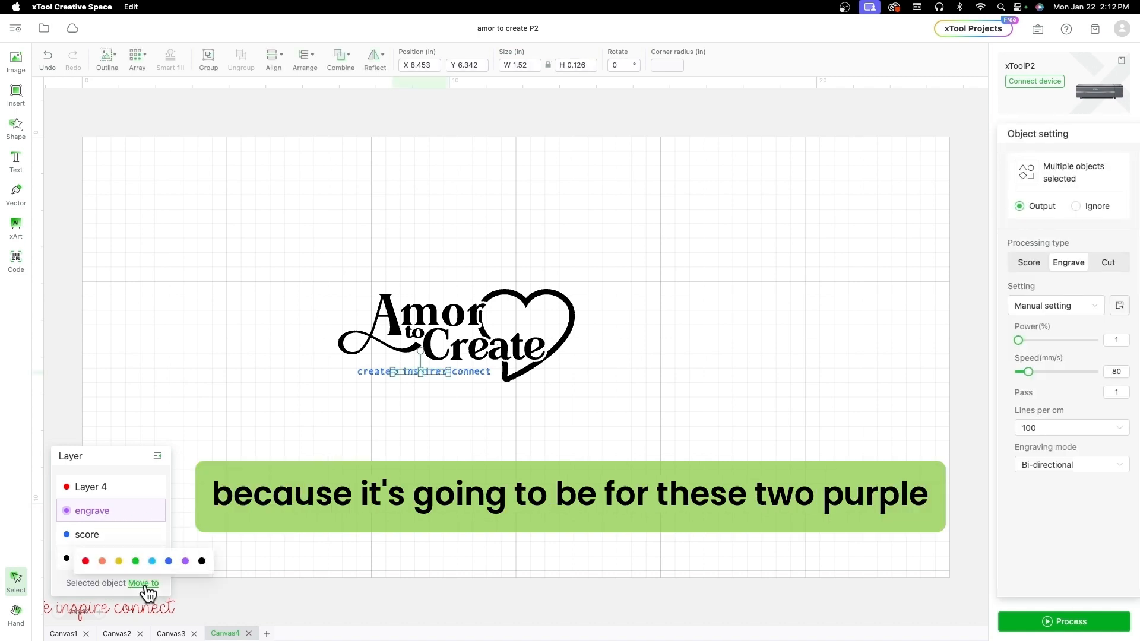
pyautogui.click(121, 499)
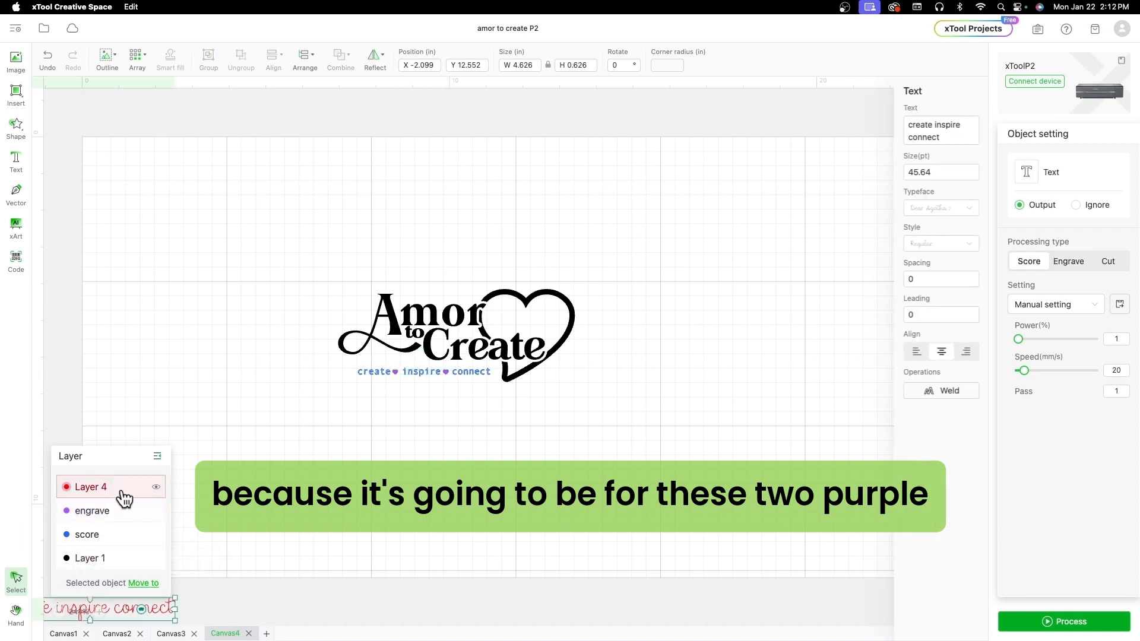
pyautogui.click(143, 584)
pyautogui.click(185, 561)
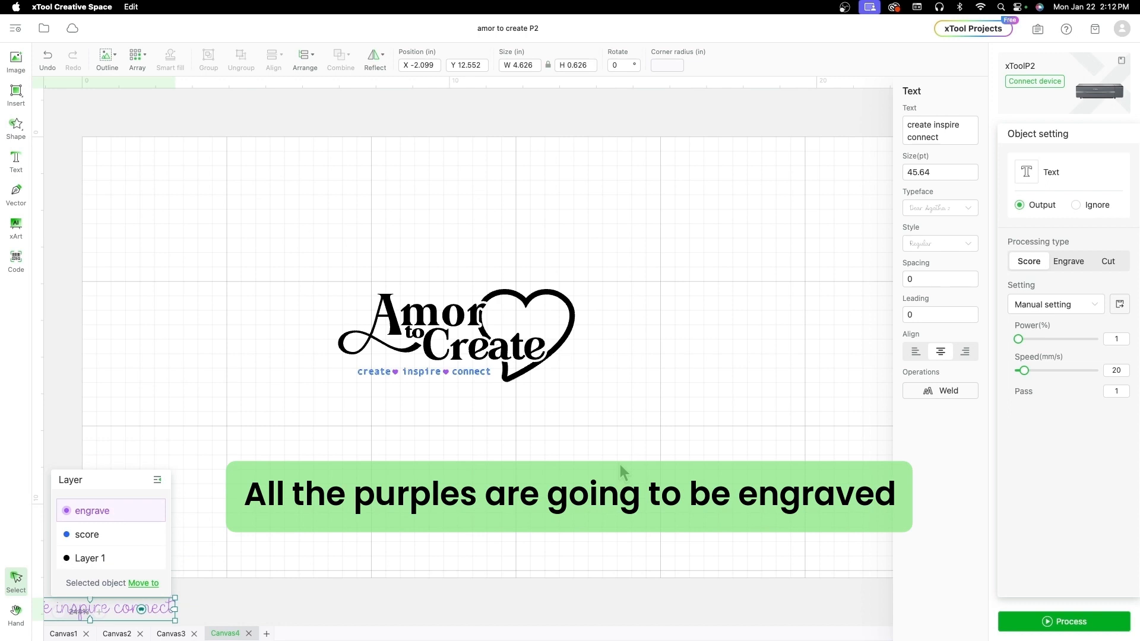
pyautogui.click(619, 461)
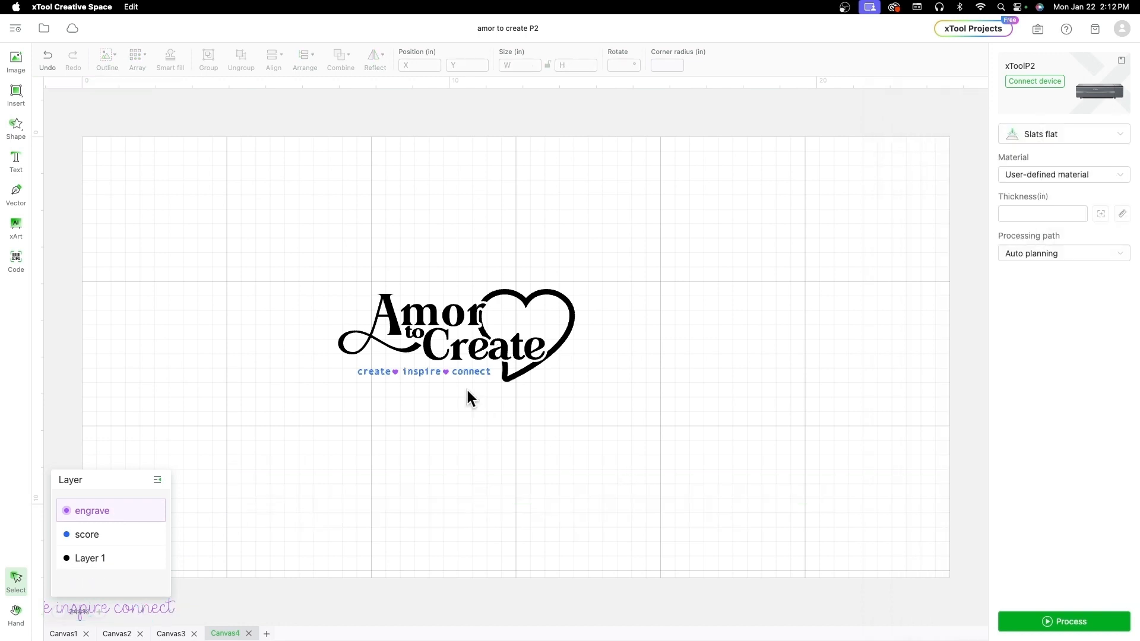
# Move the black "Amor to Create" lettering and the heart outline from Layer 1 to the purple engrave layer
pyautogui.click(470, 321)
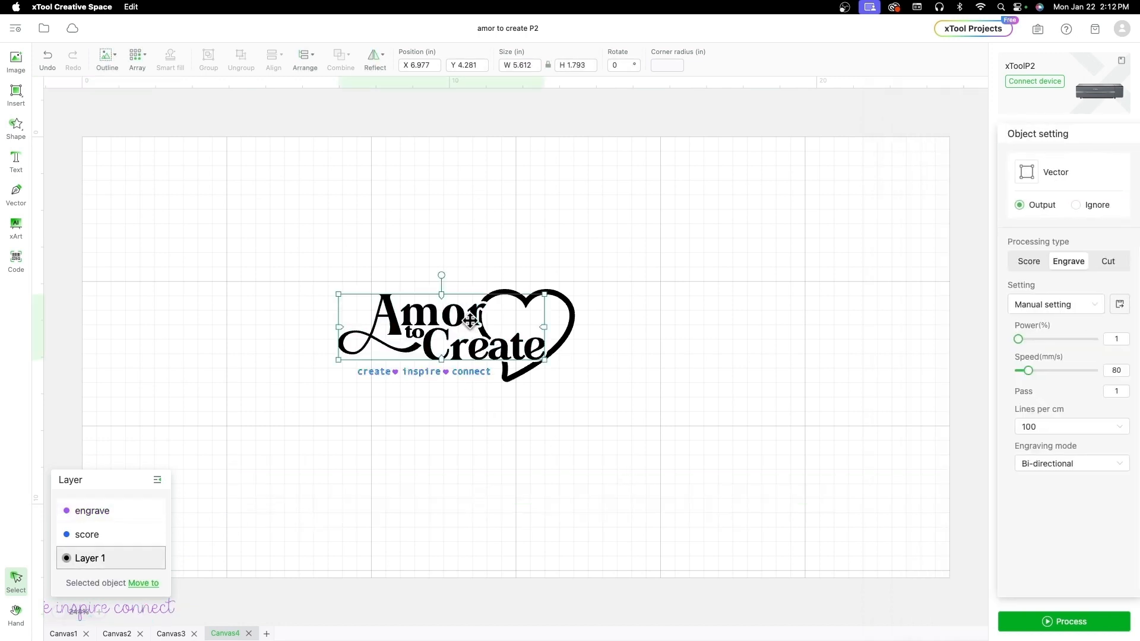
pyautogui.keyDown('shift'); pyautogui.click(575, 313); pyautogui.keyUp('shift')
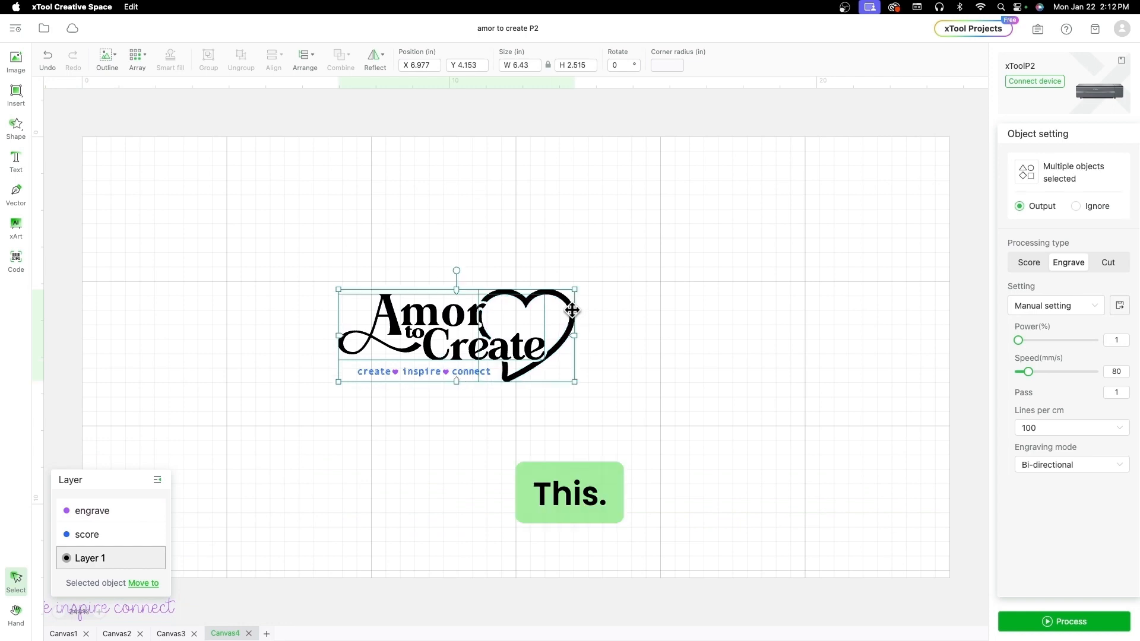
pyautogui.click(143, 584)
pyautogui.click(180, 560)
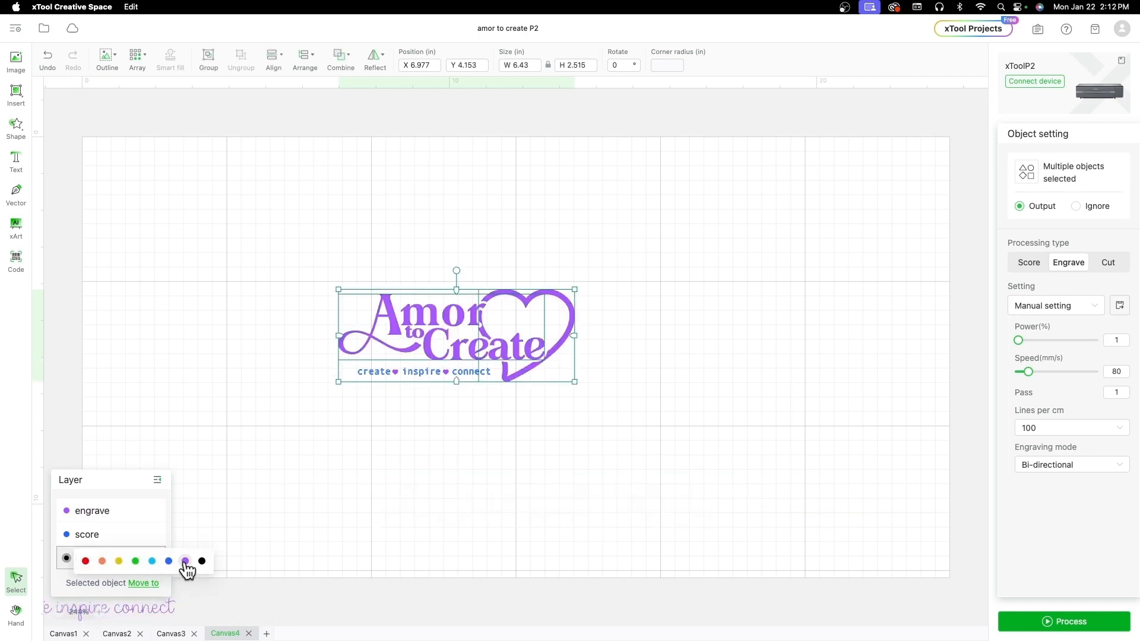
pyautogui.click(621, 477)
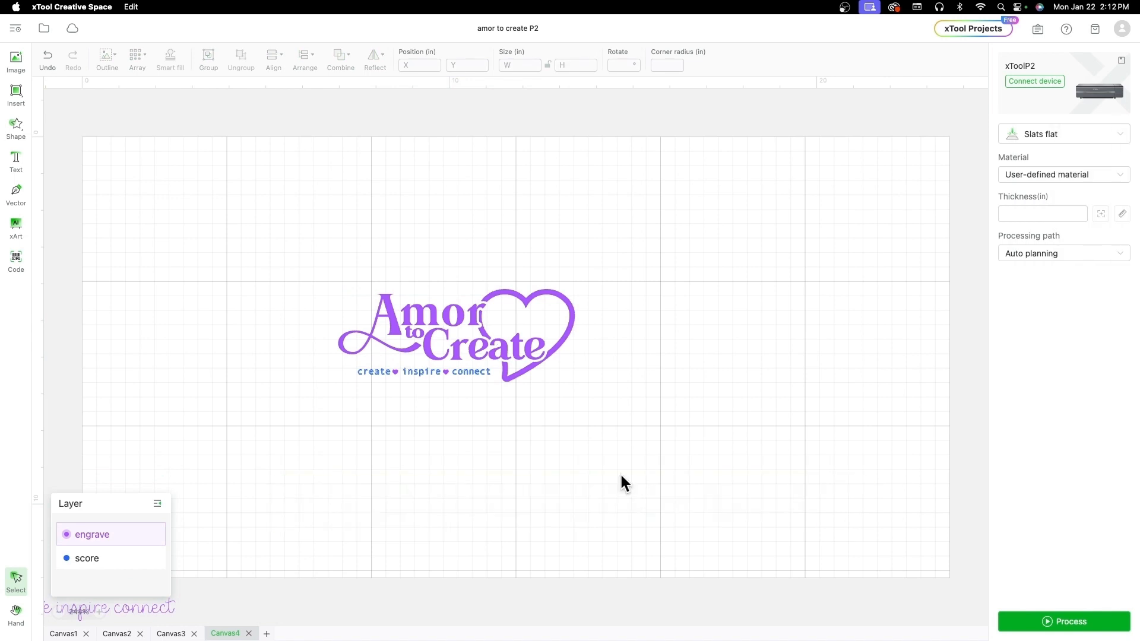
# Group the lettering, the heart and the "create inspire connect" slogan into one object
pyautogui.moveTo(623, 438); pyautogui.dragTo(184, 233)
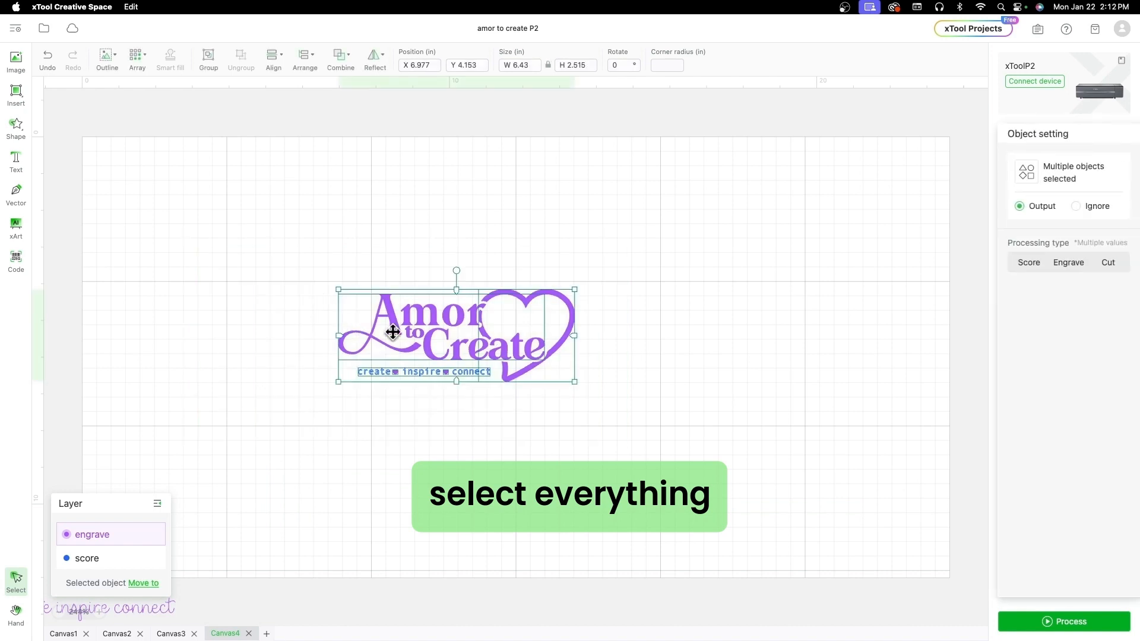
pyautogui.rightClick(394, 332)
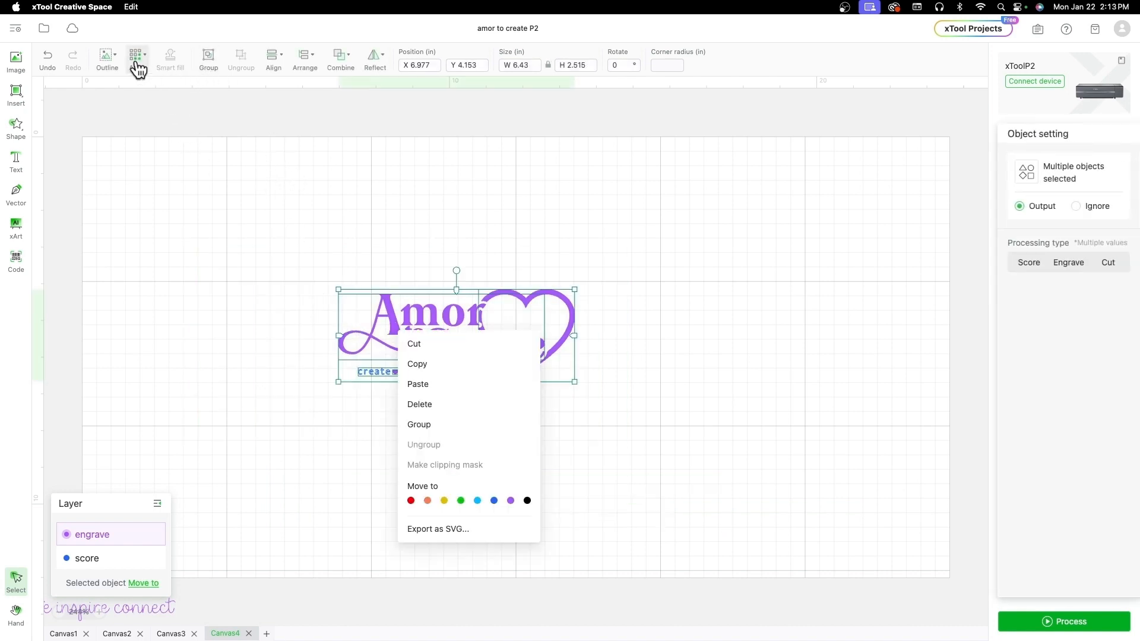
pyautogui.click(209, 66)
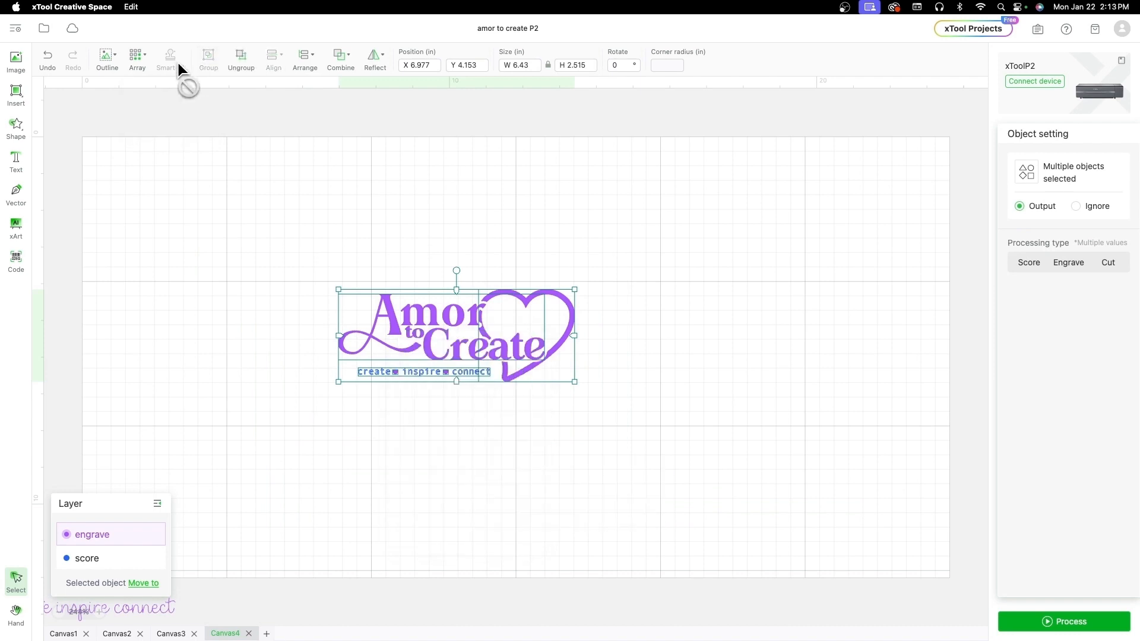
# Create an outline around the grouped logo with an offset distance of 0.435 in and the inner outline for bitmap turned off
pyautogui.click(113, 70)
pyautogui.moveTo(112, 128)
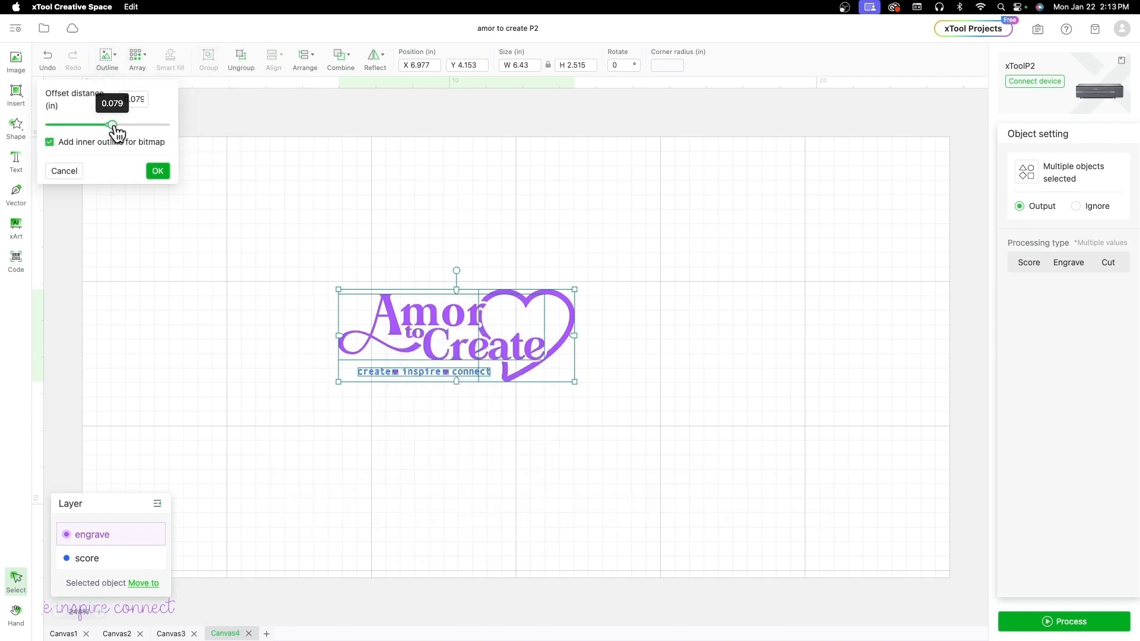
pyautogui.moveTo(112, 124); pyautogui.dragTo(119, 124)
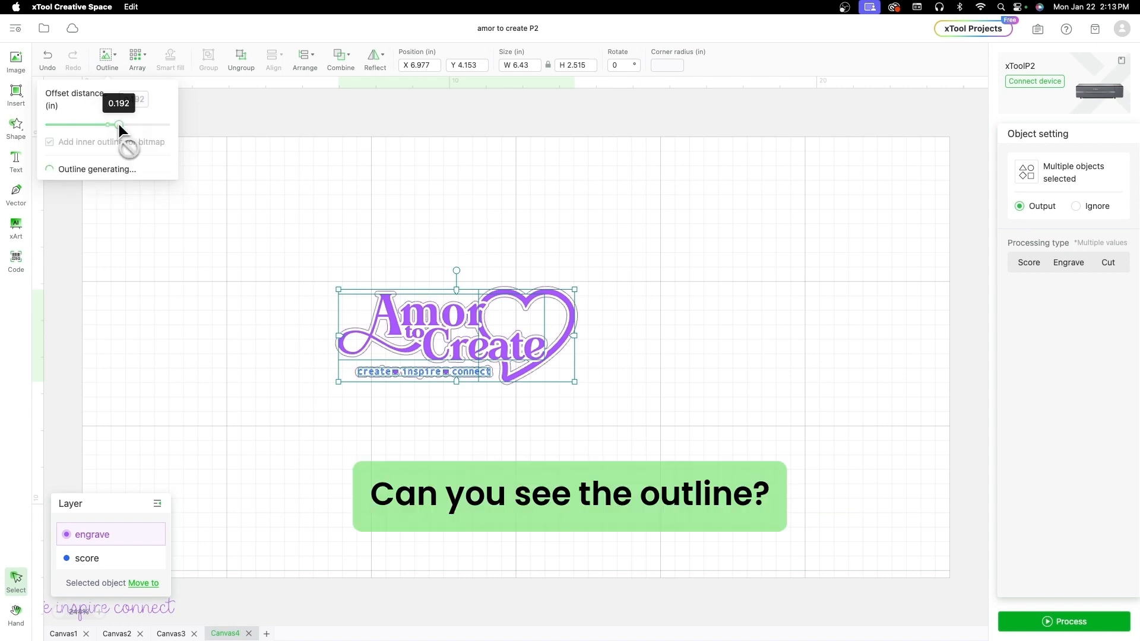
pyautogui.moveTo(119, 123); pyautogui.dragTo(123, 125)
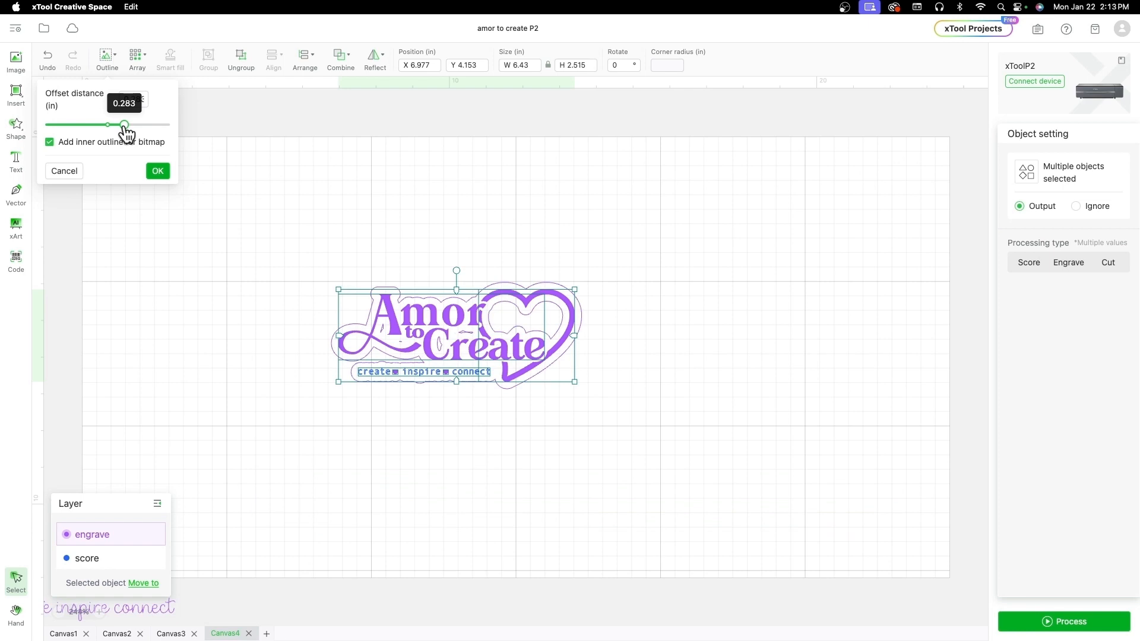
pyautogui.click(50, 142)
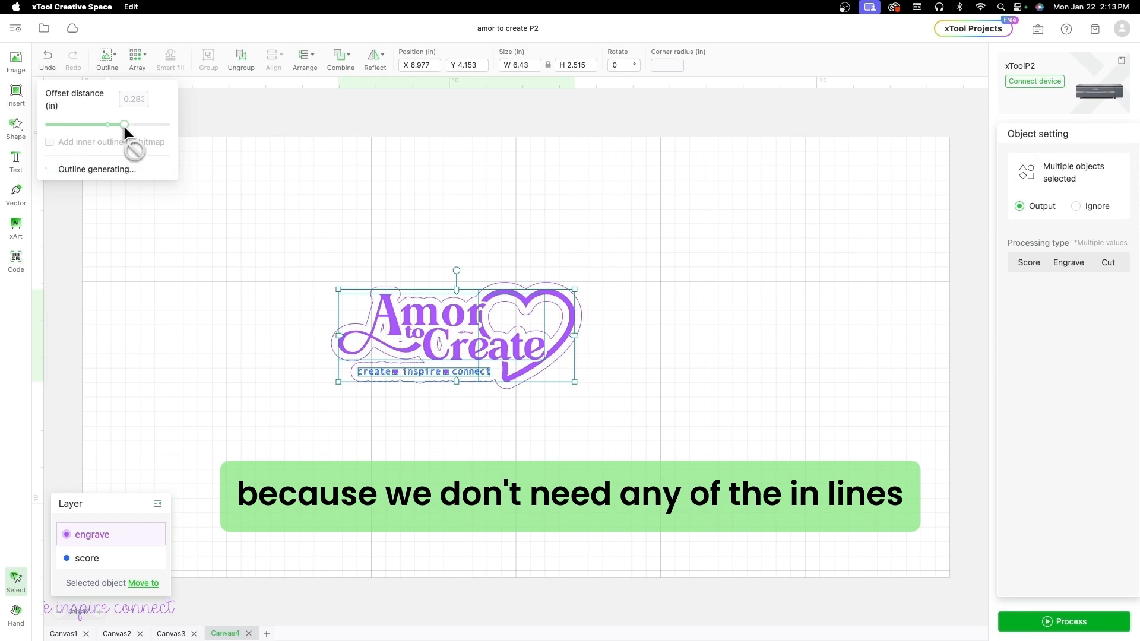
pyautogui.moveTo(123, 126)
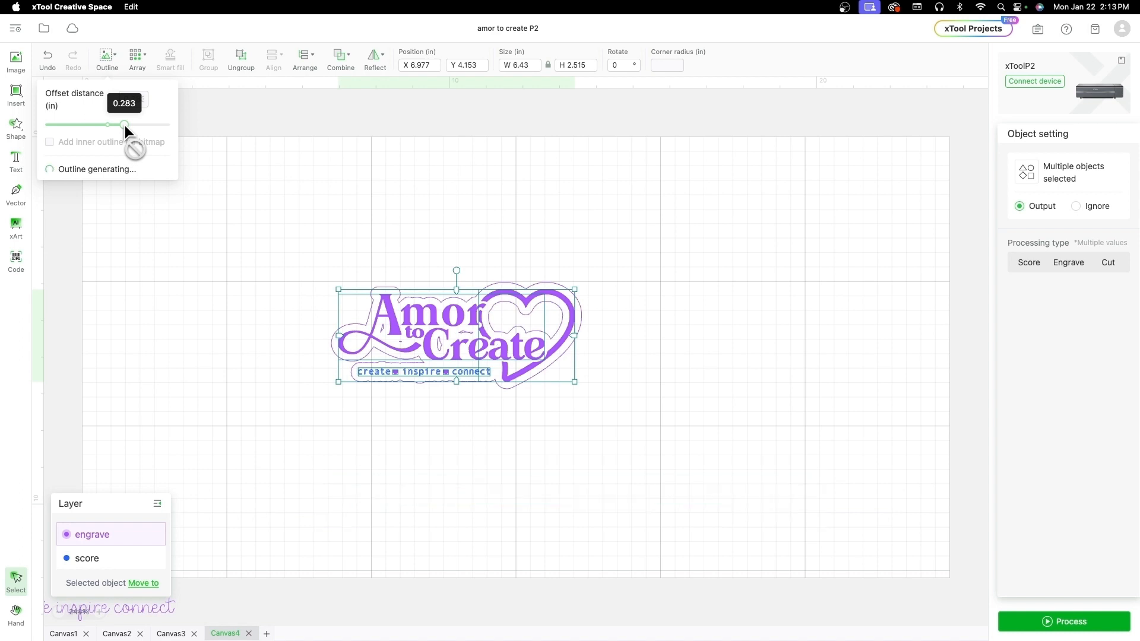
pyautogui.moveTo(124, 125); pyautogui.dragTo(126, 126)
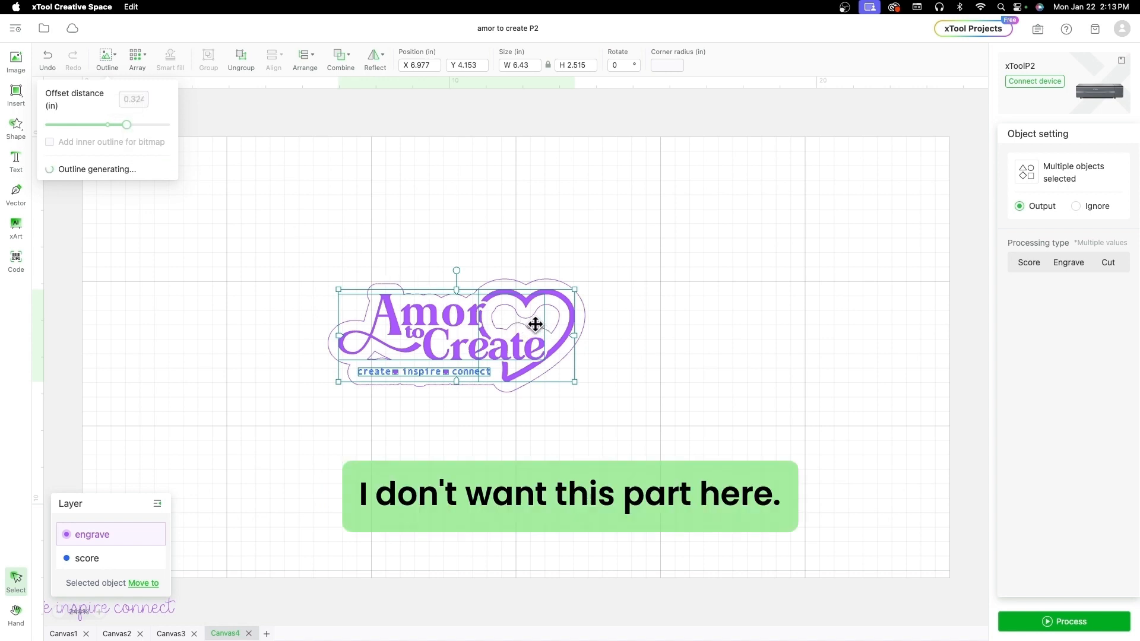
pyautogui.moveTo(128, 126)
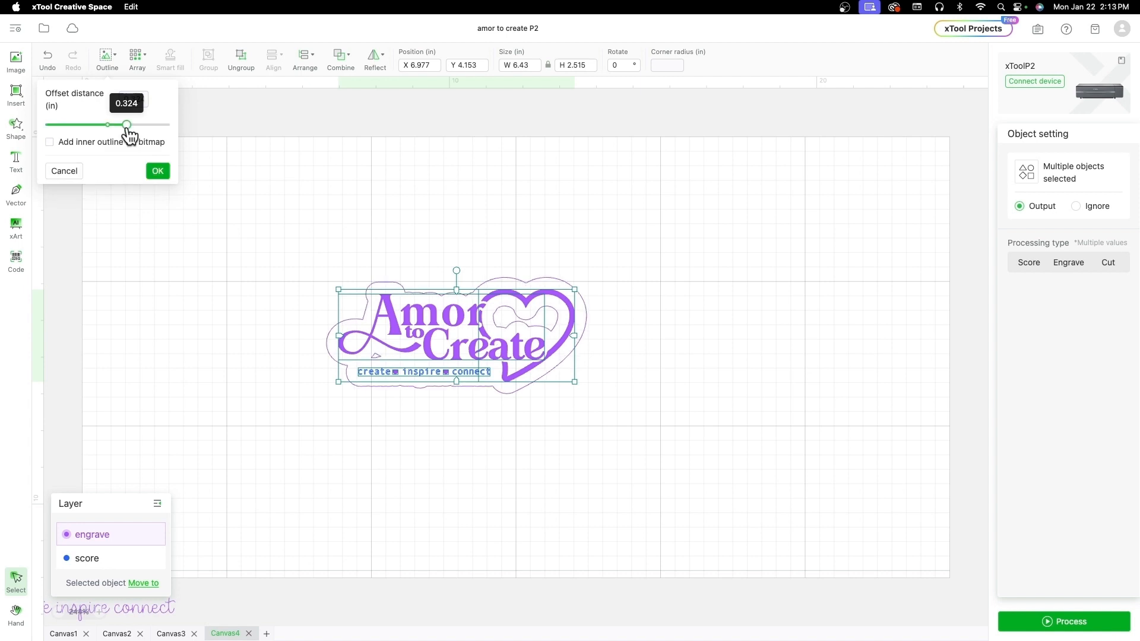
pyautogui.moveTo(128, 128); pyautogui.dragTo(132, 126)
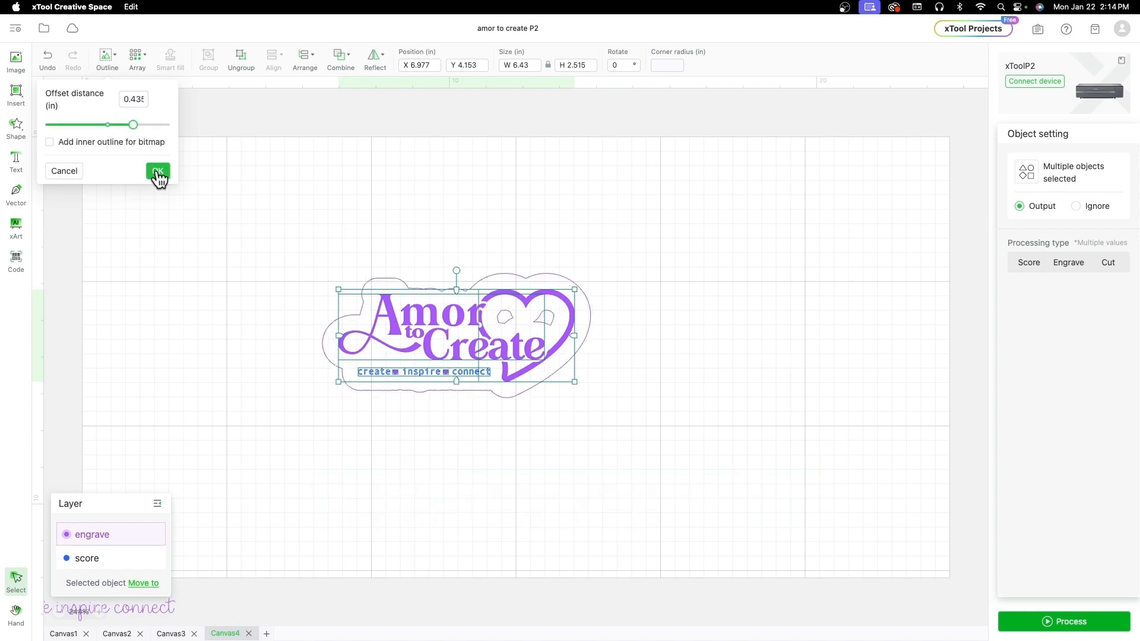
pyautogui.click(158, 173)
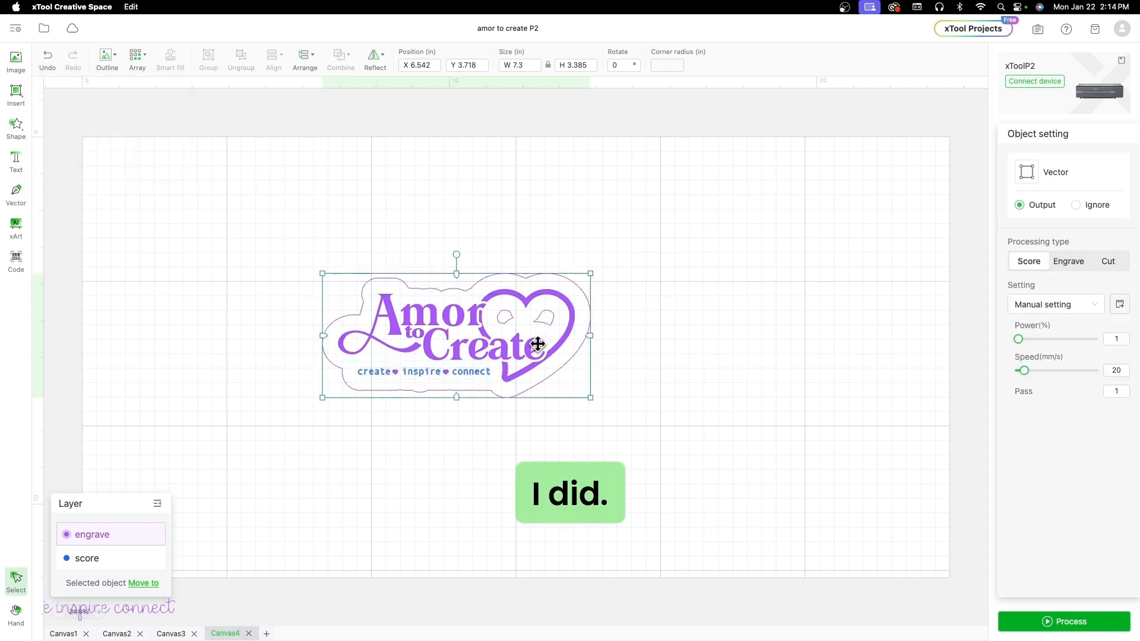
pyautogui.click(712, 332)
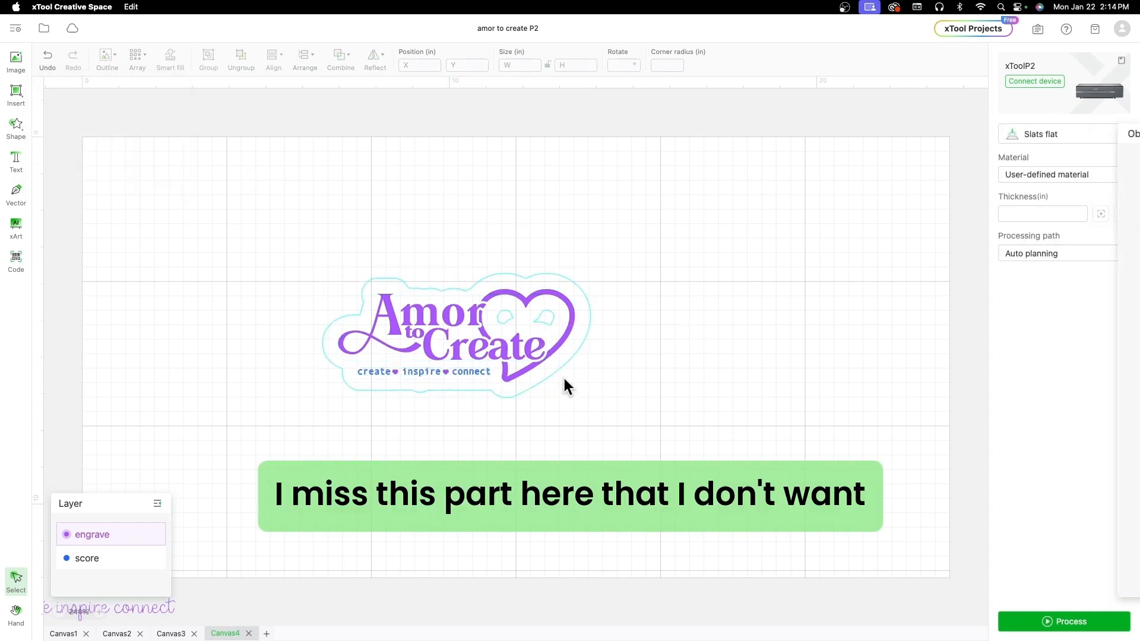
# Move the grouped logo off its outline to about X 14.469, Y 5.702 in, and shift the outline to about X 5.933, Y 3.628 in
pyautogui.moveTo(593, 358); pyautogui.dragTo(869, 414)
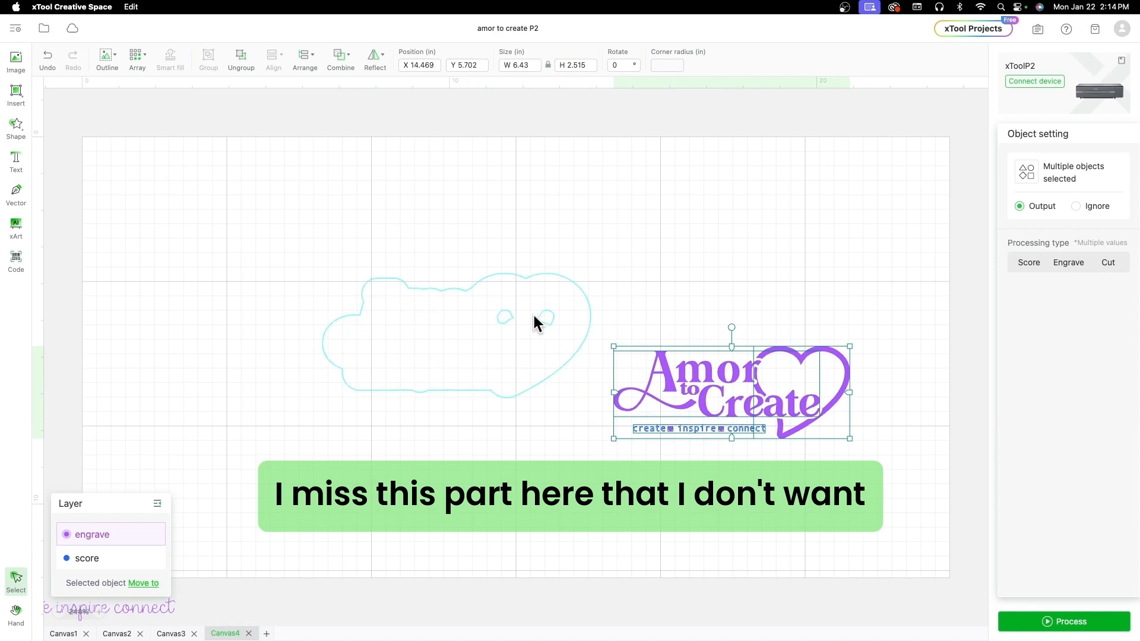
pyautogui.click(557, 338)
pyautogui.moveTo(549, 366); pyautogui.dragTo(526, 362)
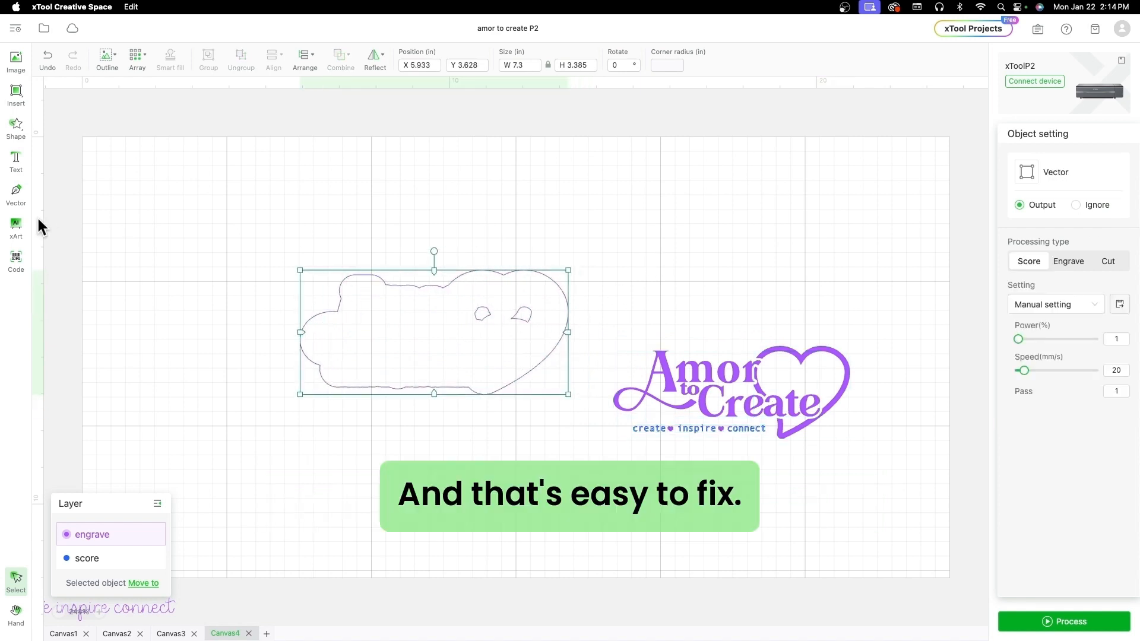
# Insert a basic heart shape, enlarge it to about 2.997 by 2.643 in and place it over the outline's two small holes
pyautogui.click(17, 137)
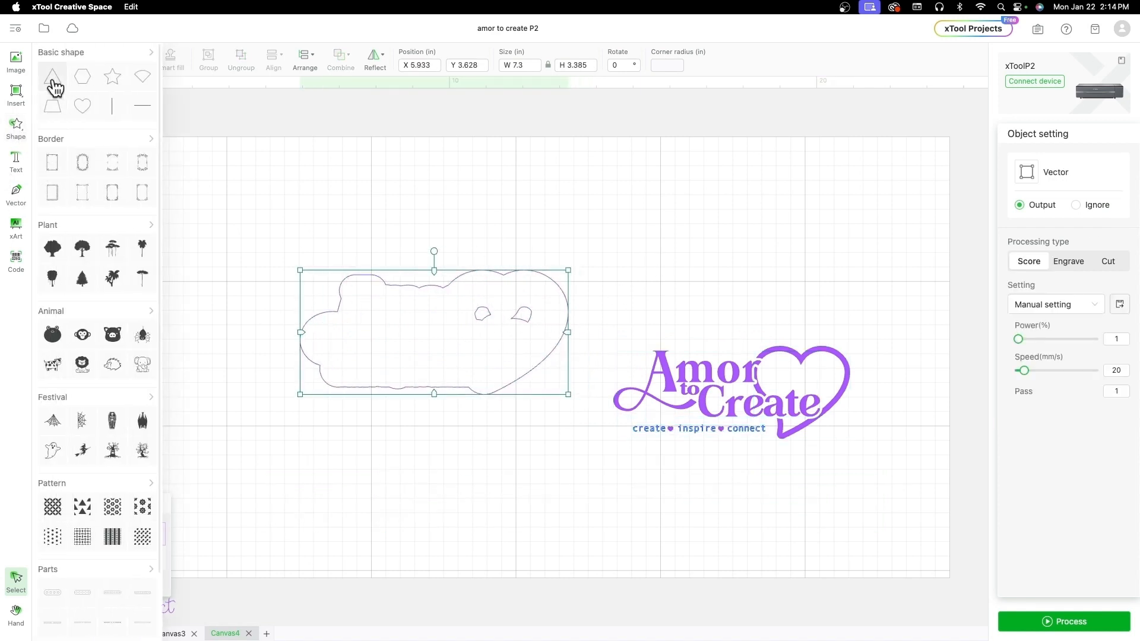
pyautogui.click(83, 107)
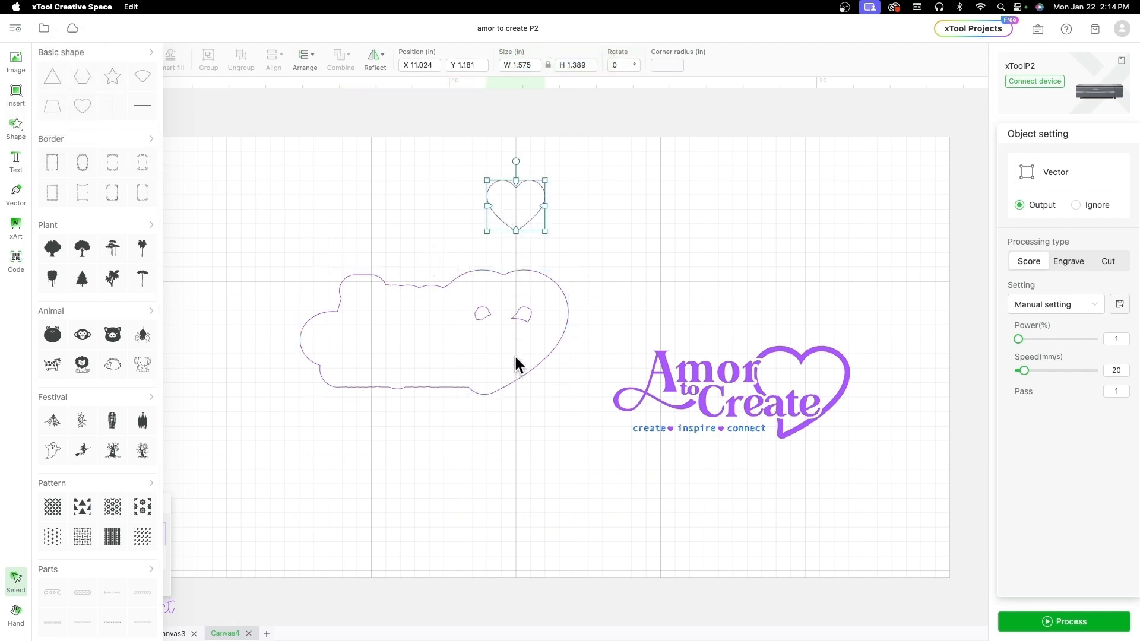
pyautogui.moveTo(519, 211); pyautogui.dragTo(530, 318)
pyautogui.moveTo(470, 316); pyautogui.dragTo(503, 342)
# Unite the heart shape with the logo outline to fill the two small holes
pyautogui.moveTo(533, 491); pyautogui.dragTo(274, 233)
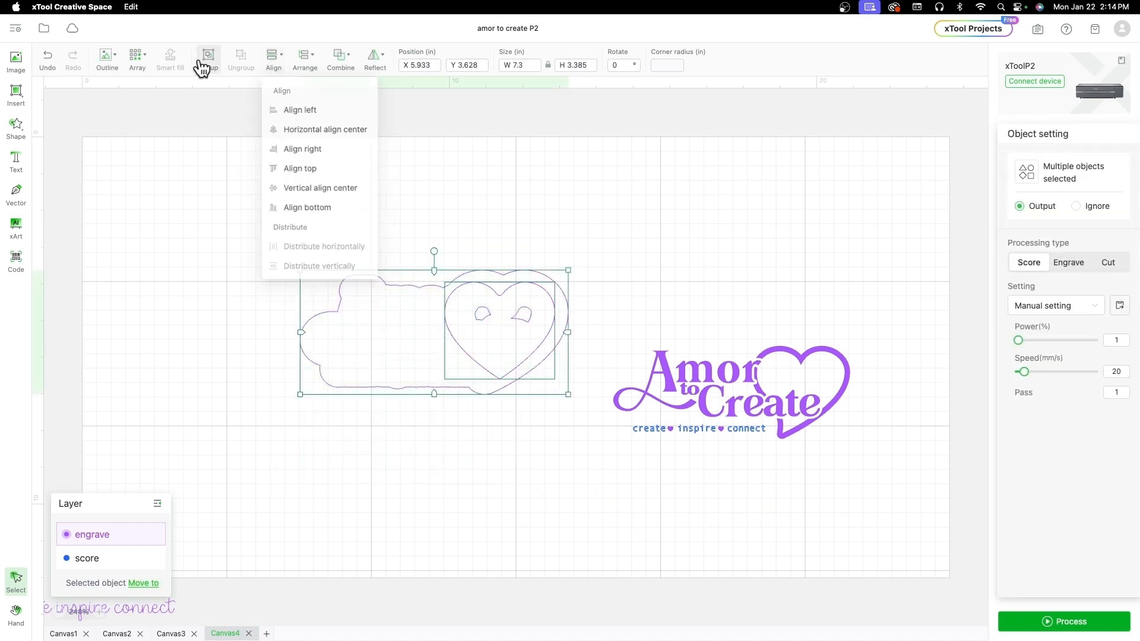
pyautogui.click(140, 69)
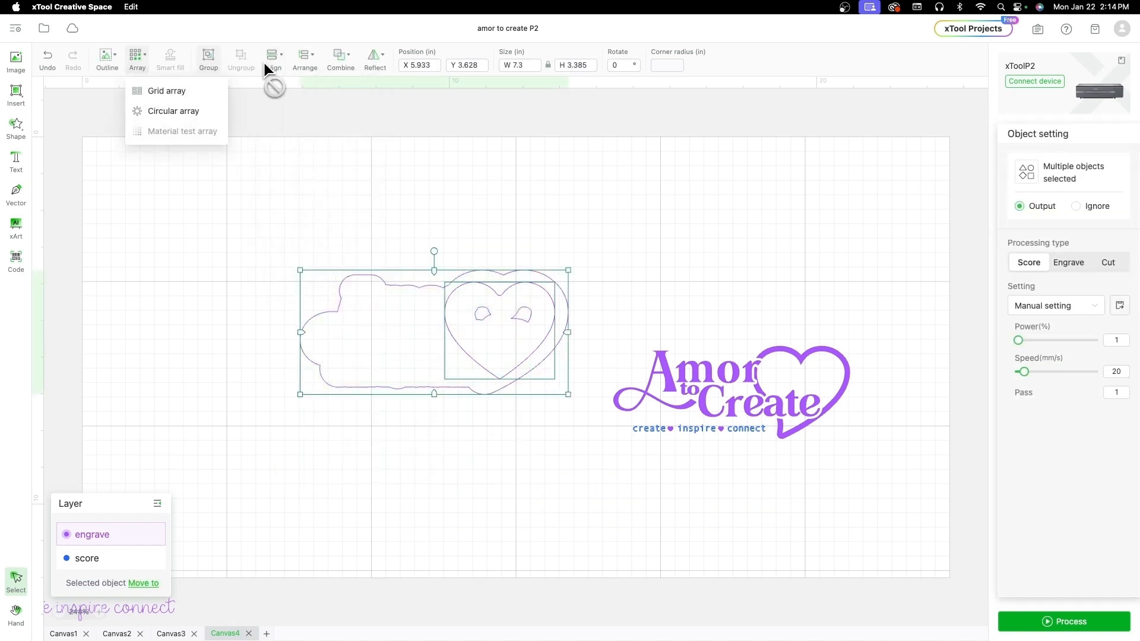
pyautogui.click(305, 67)
pyautogui.click(279, 69)
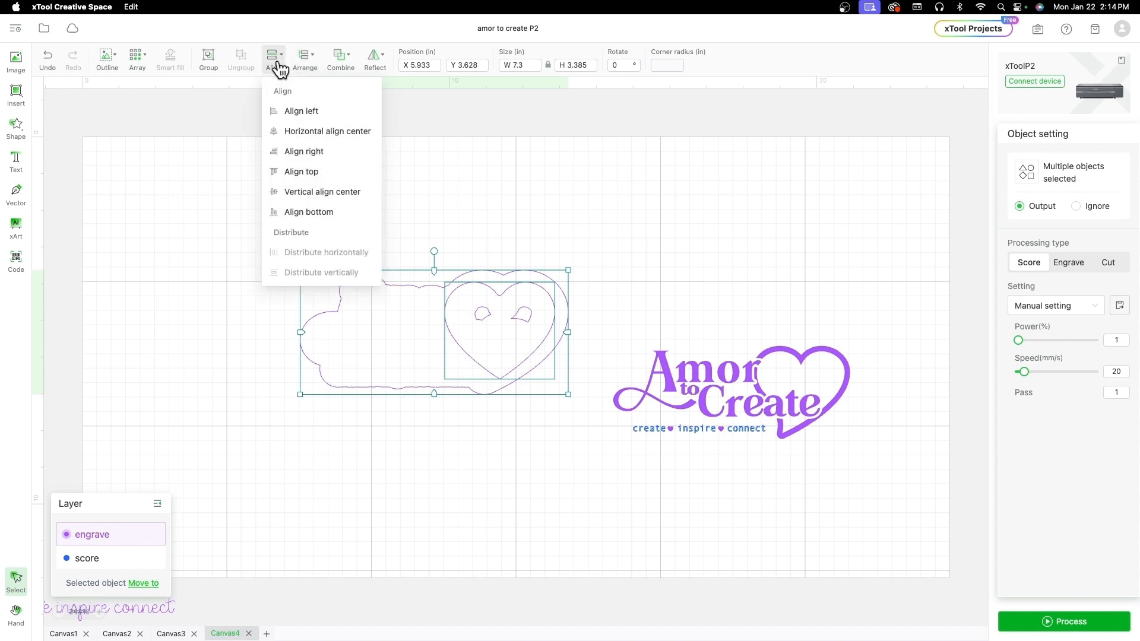
pyautogui.click(338, 68)
pyautogui.click(354, 89)
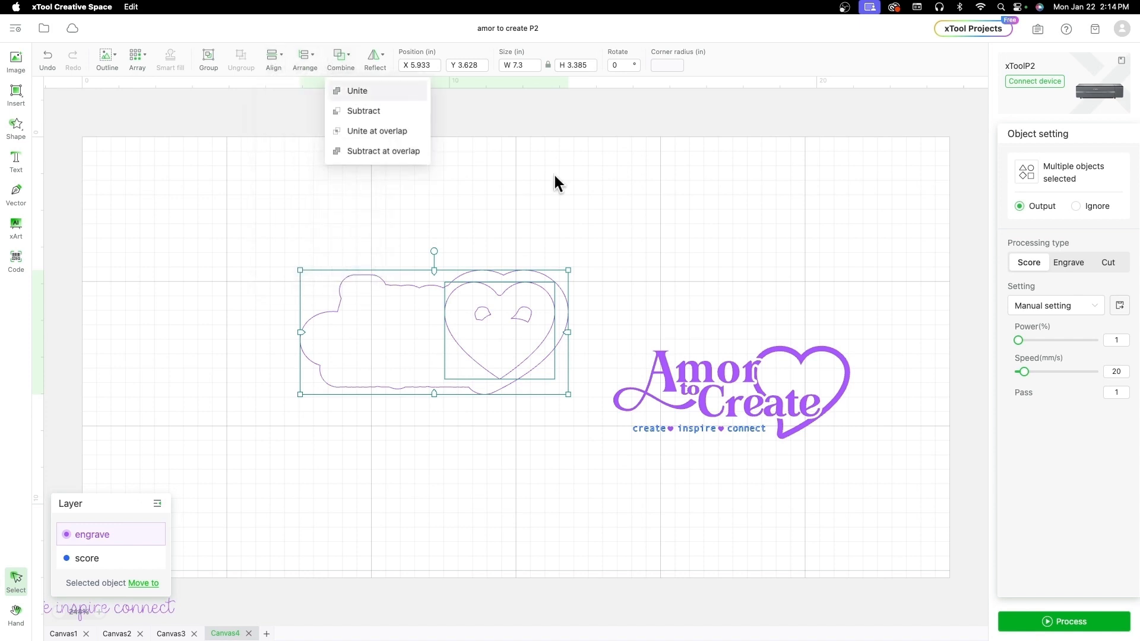
pyautogui.click(633, 198)
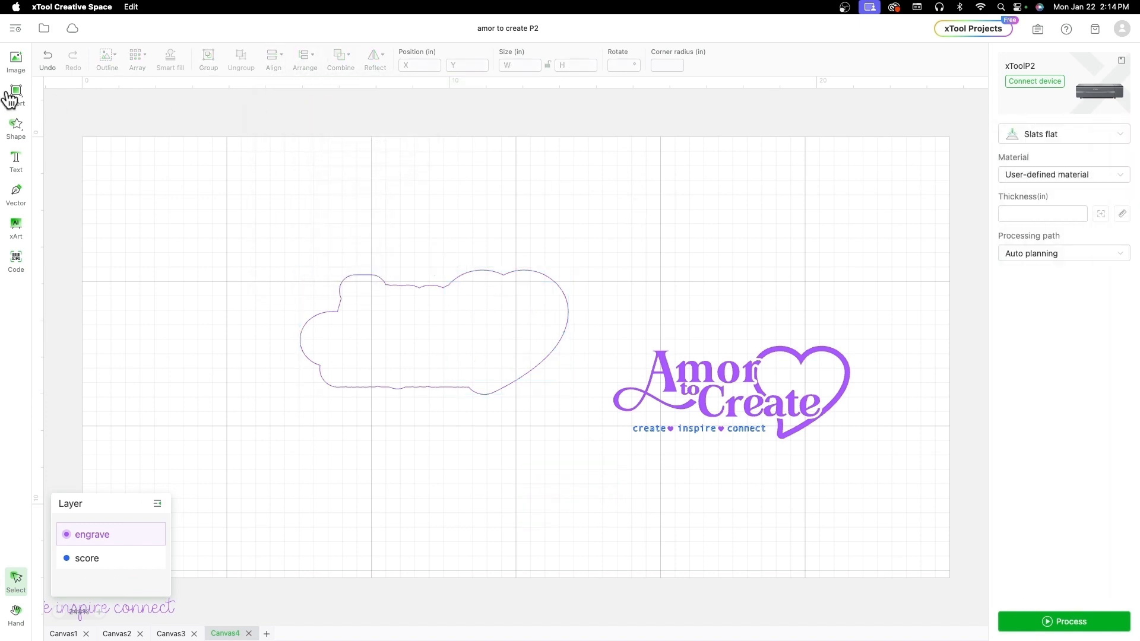
# Undo the unite and the heart's placement, and delete the heart shape from the canvas
pyautogui.click(48, 59)
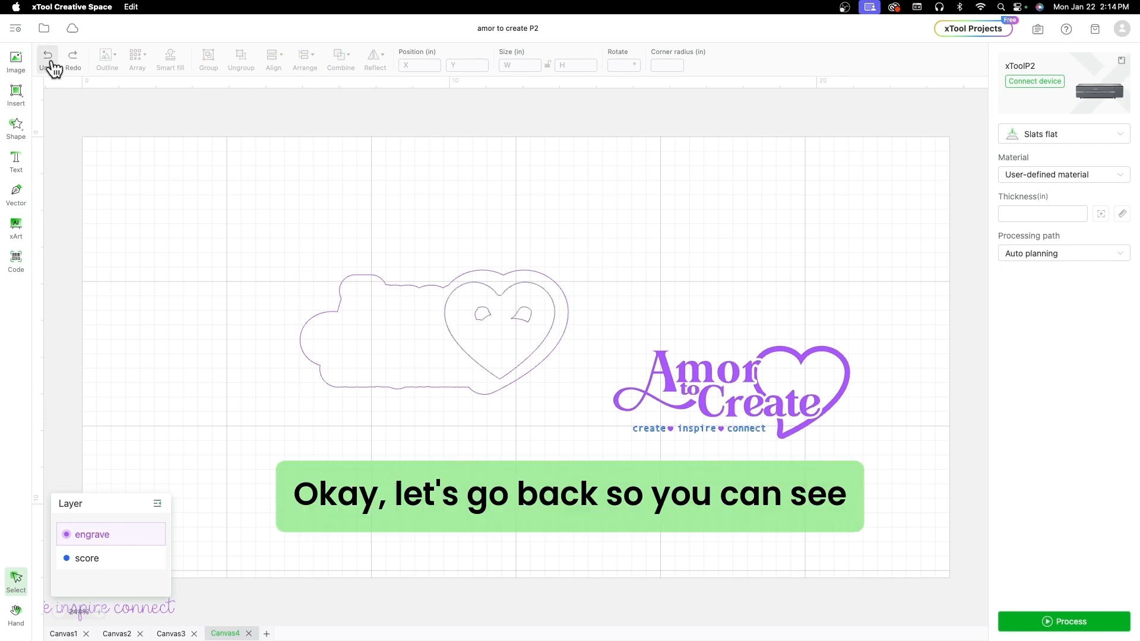
pyautogui.click(50, 62)
pyautogui.click(475, 328)
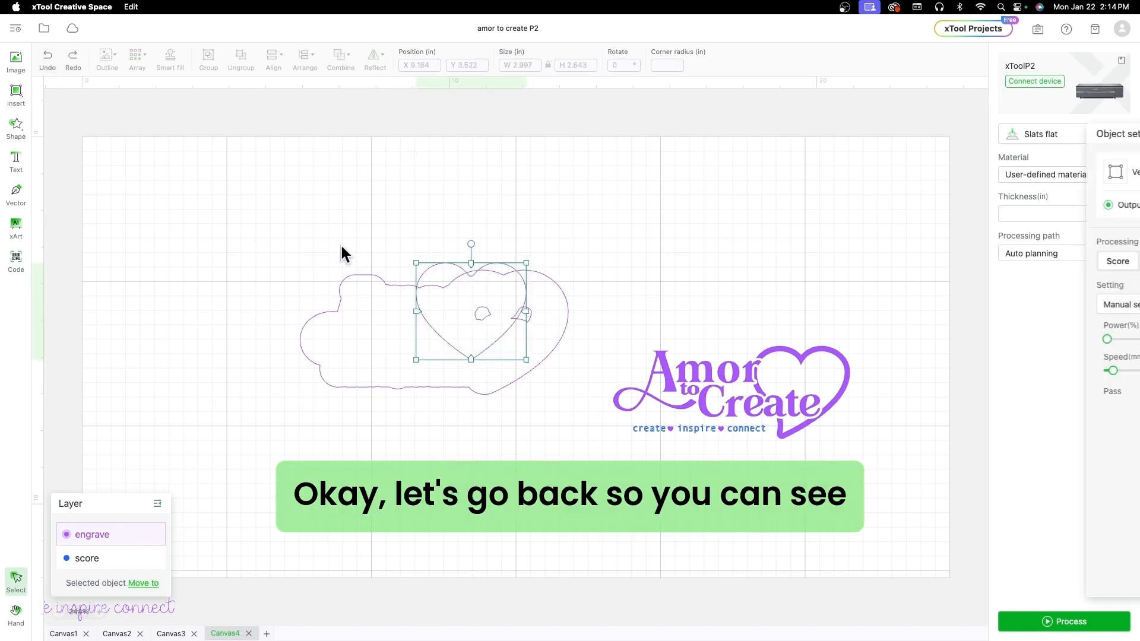
pyautogui.moveTo(474, 328); pyautogui.dragTo(337, 260)
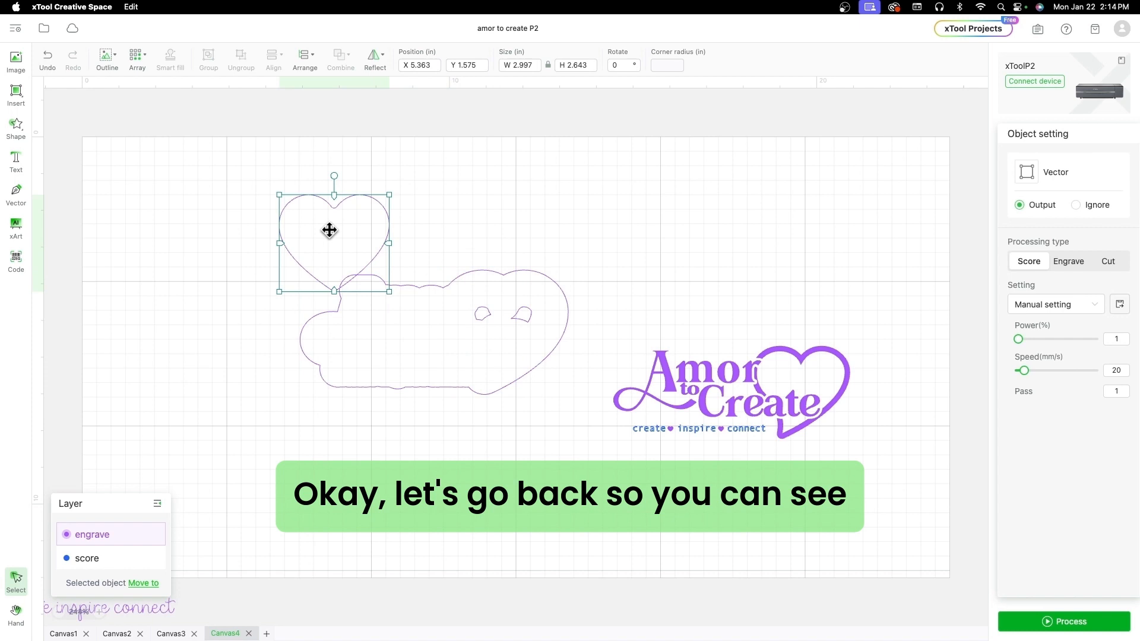
pyautogui.press('Delete')
# Undo the heart's deletion, resizing and insertion as well as the moves that separated the logo from its outline
pyautogui.click(50, 66)
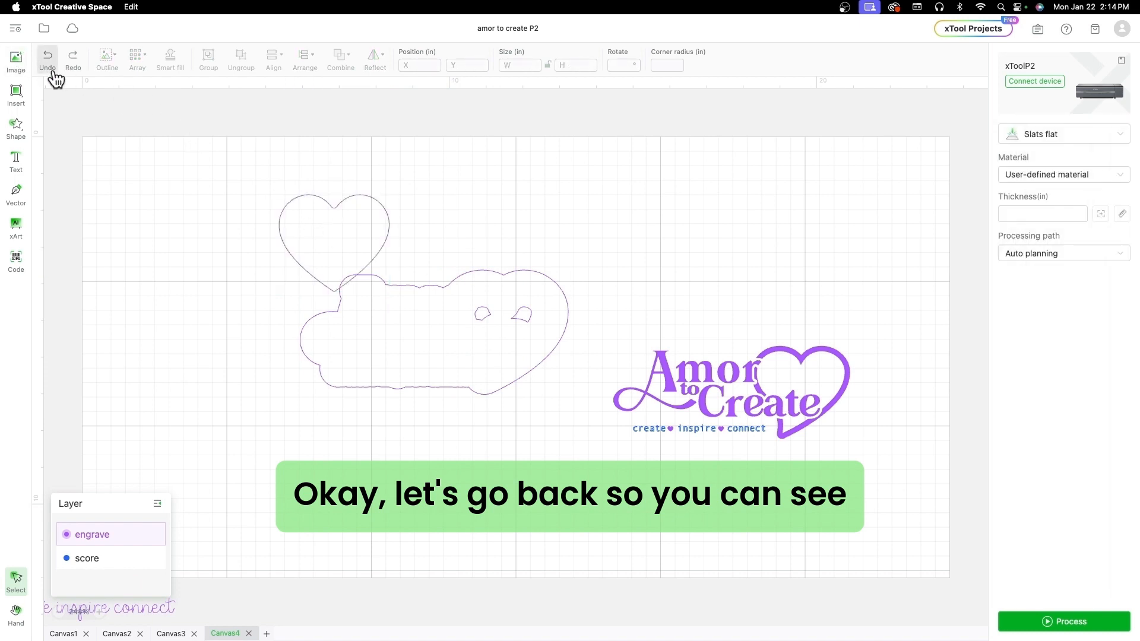
pyautogui.click(50, 67)
pyautogui.click(50, 67)
pyautogui.click(53, 71)
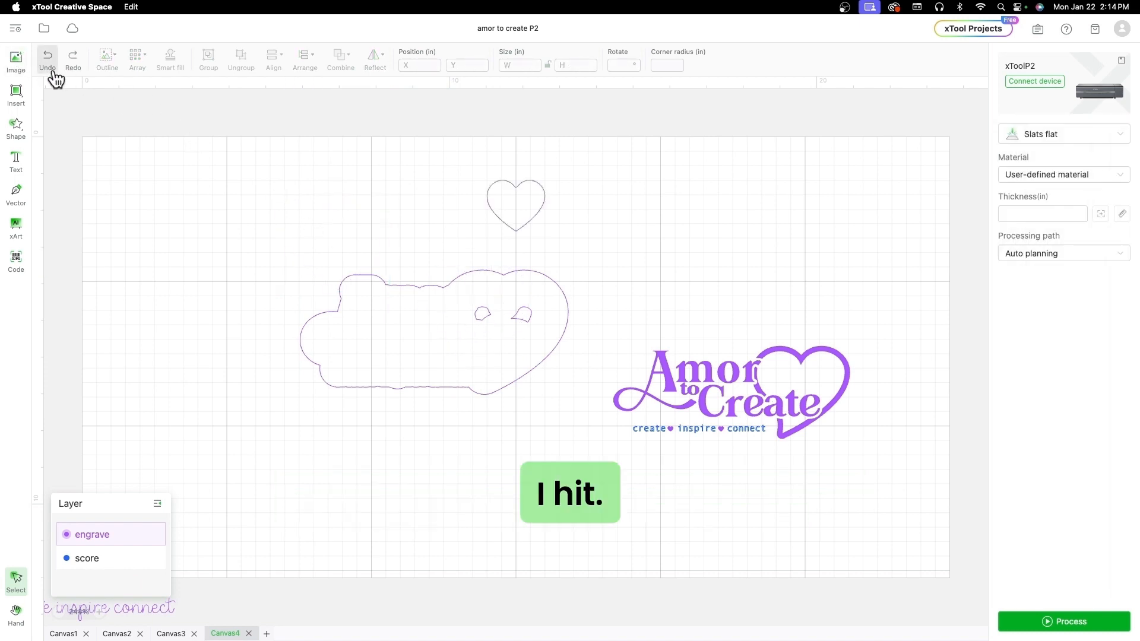
pyautogui.click(53, 71)
pyautogui.click(53, 71)
pyautogui.click(53, 71)
pyautogui.click(52, 71)
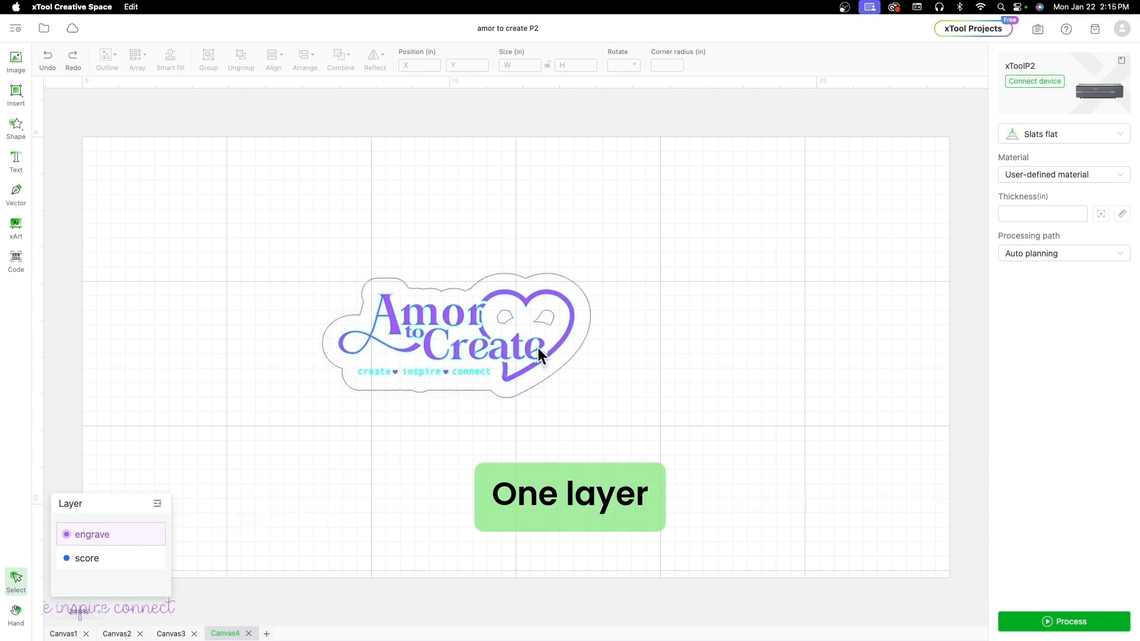
# Move the logo clear of its outline and insert a basic trapezoid shape
pyautogui.moveTo(538, 347); pyautogui.dragTo(776, 347)
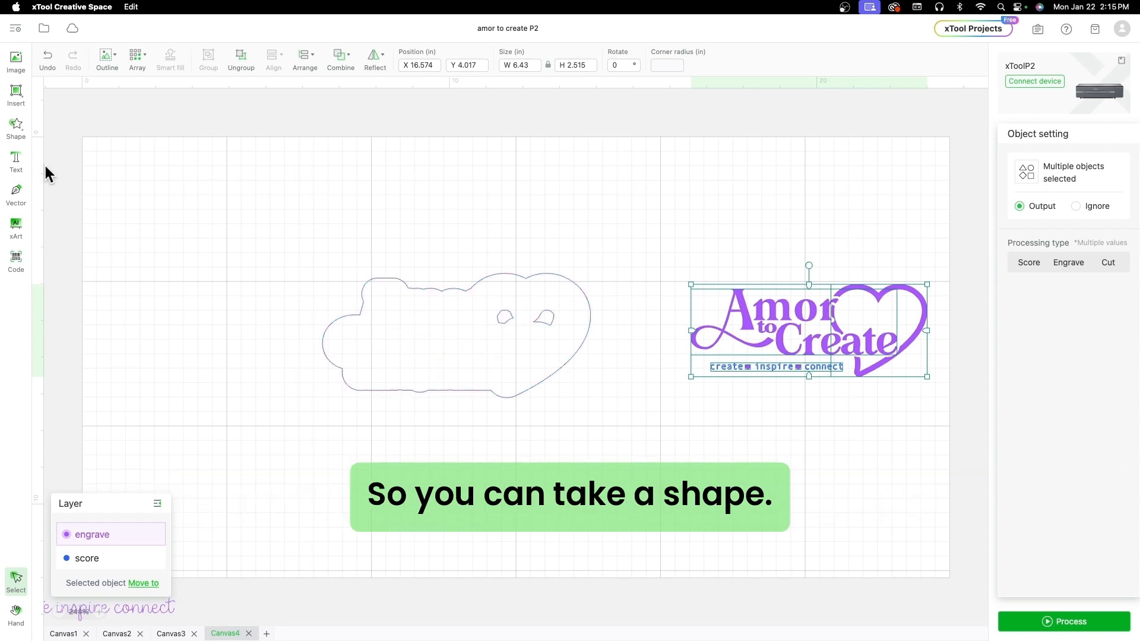
pyautogui.click(14, 137)
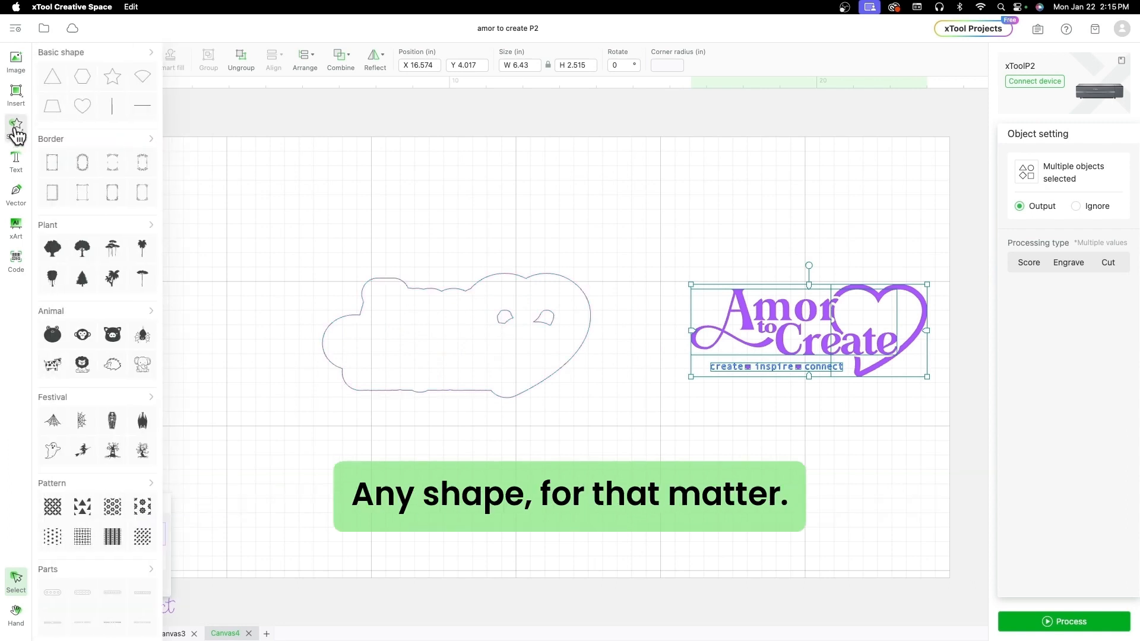
pyautogui.click(52, 107)
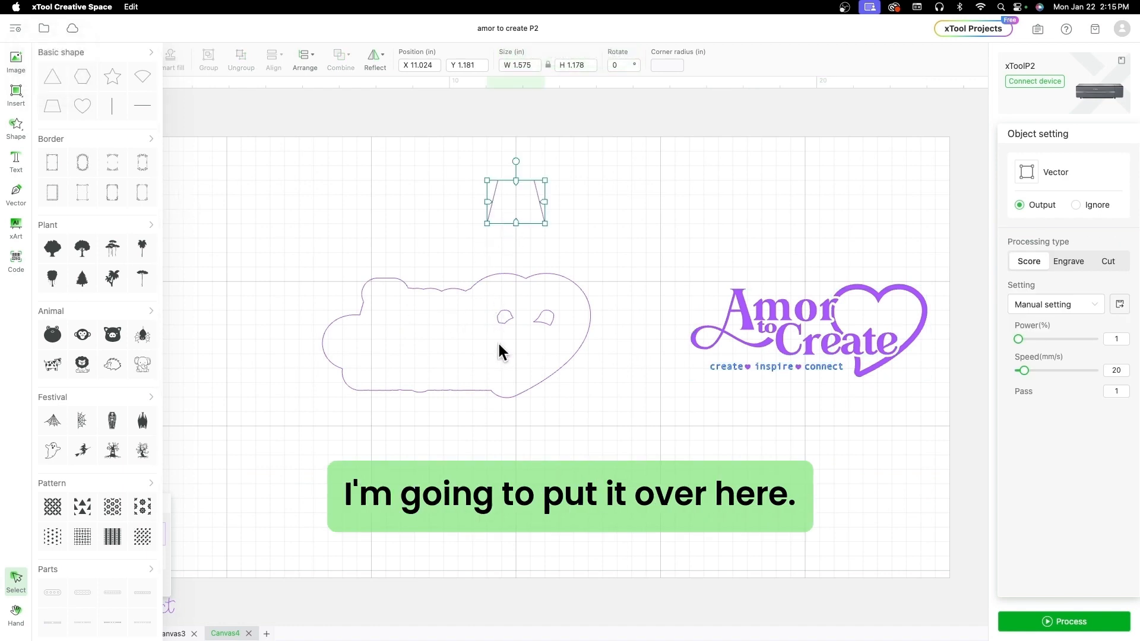
# Resize the trapezoid and place it inside the outline so that it covers the two small holes
pyautogui.moveTo(516, 198); pyautogui.dragTo(704, 507)
pyautogui.moveTo(340, 238); pyautogui.dragTo(493, 381)
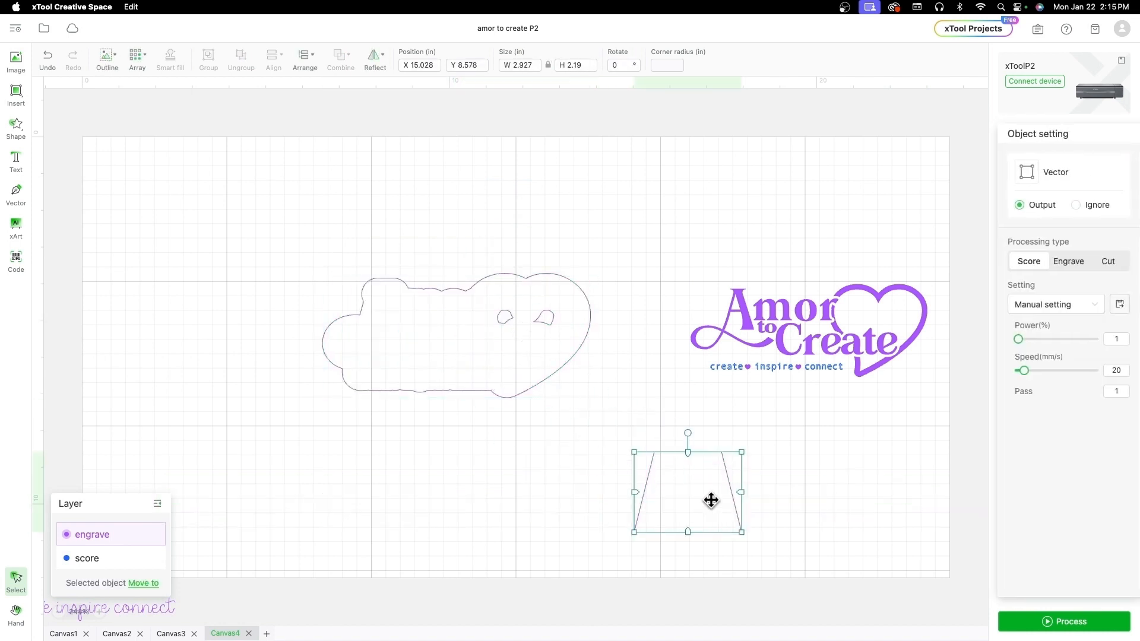
pyautogui.moveTo(712, 501); pyautogui.dragTo(514, 370)
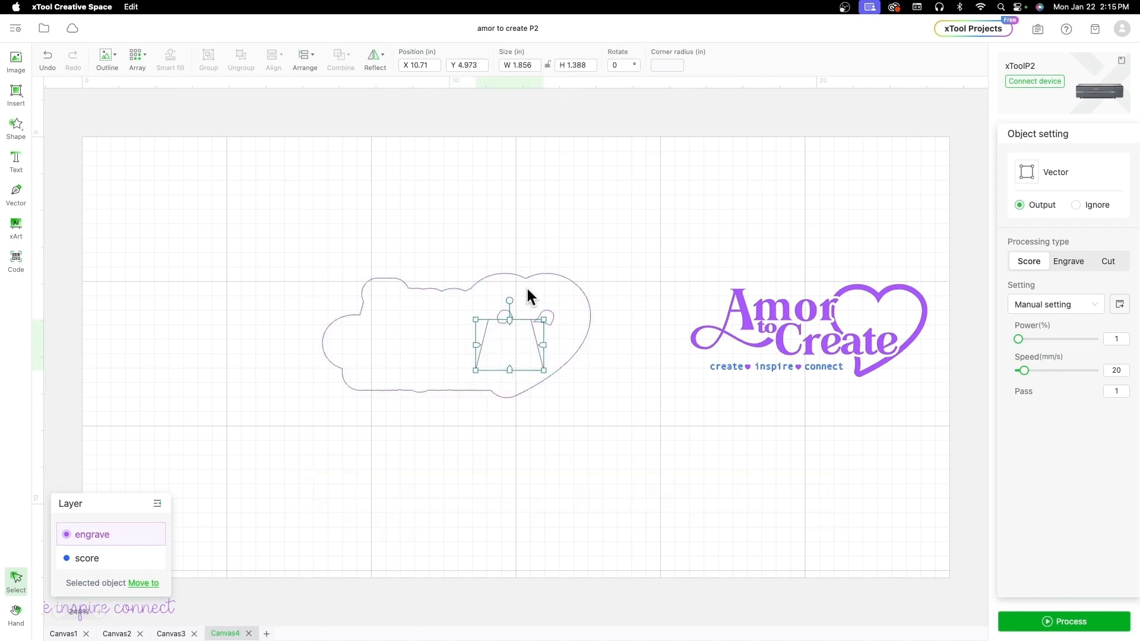
pyautogui.moveTo(510, 351); pyautogui.dragTo(571, 319)
# Unite the trapezoid with the outline to fill the two small holes
pyautogui.moveTo(602, 462); pyautogui.dragTo(319, 270)
pyautogui.moveTo(344, 69)
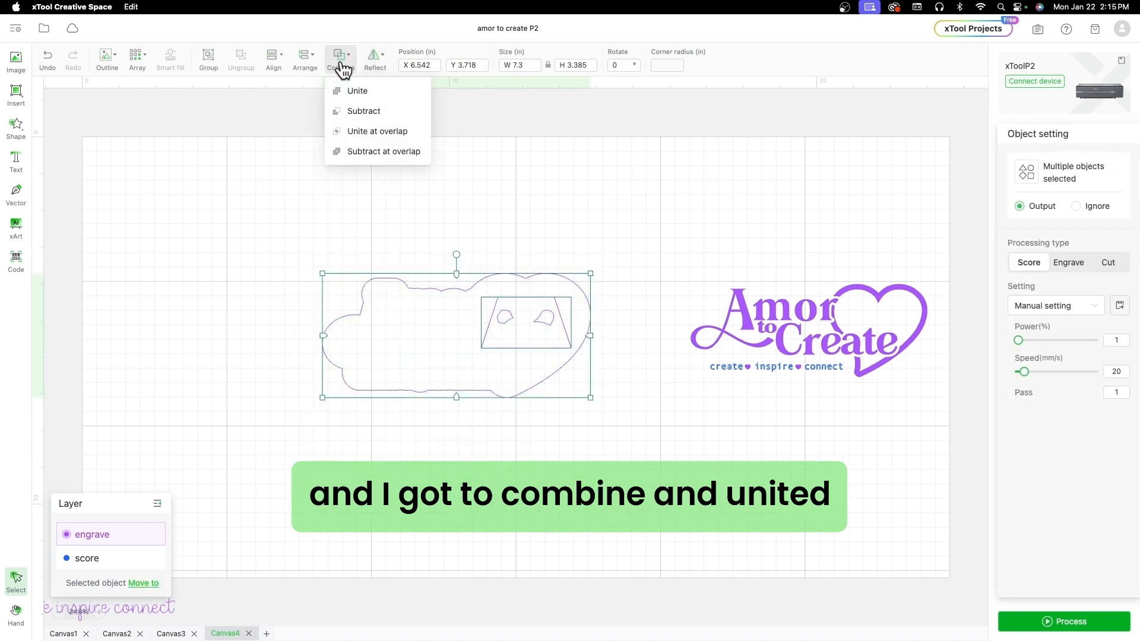
pyautogui.click(361, 92)
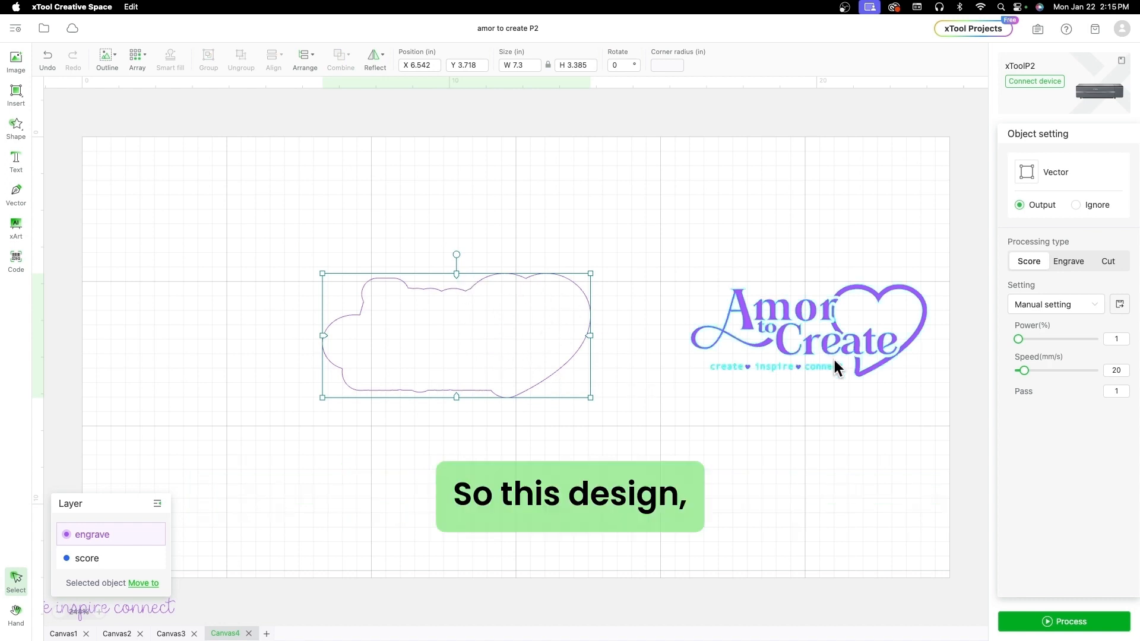
# Move the whole logo with its tagline back inside the solid outline
pyautogui.click(809, 448)
pyautogui.moveTo(910, 438); pyautogui.dragTo(725, 242)
pyautogui.moveTo(754, 325); pyautogui.dragTo(406, 330)
pyautogui.click(453, 410)
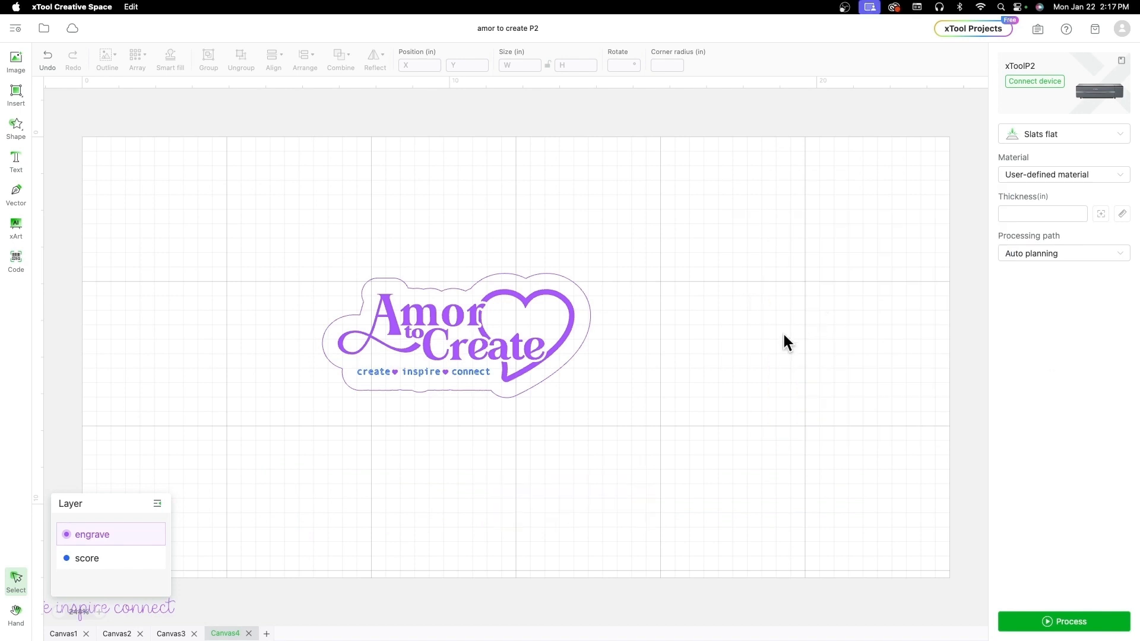
# Draw a rectangle about 5.567 by 1.12 in and place it just below the logo outline
pyautogui.click(16, 95)
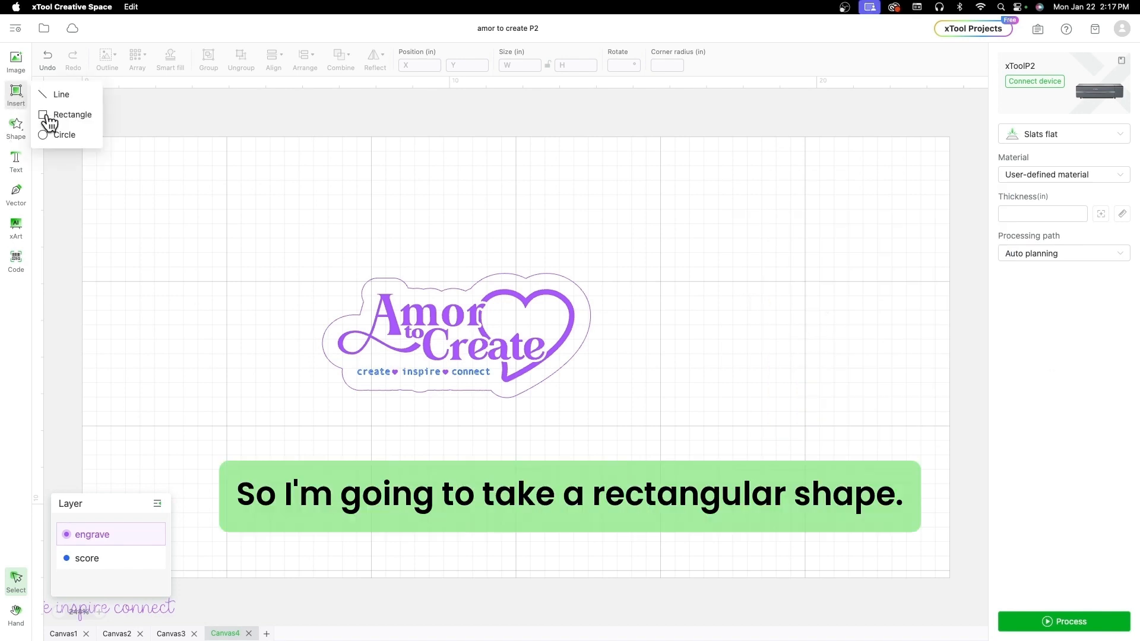
pyautogui.click(65, 111)
pyautogui.moveTo(366, 189)
pyautogui.mouseDown()
pyautogui.moveTo(365, 203)
pyautogui.moveTo(570, 229)
pyautogui.mouseUp()
pyautogui.moveTo(505, 209); pyautogui.dragTo(502, 431)
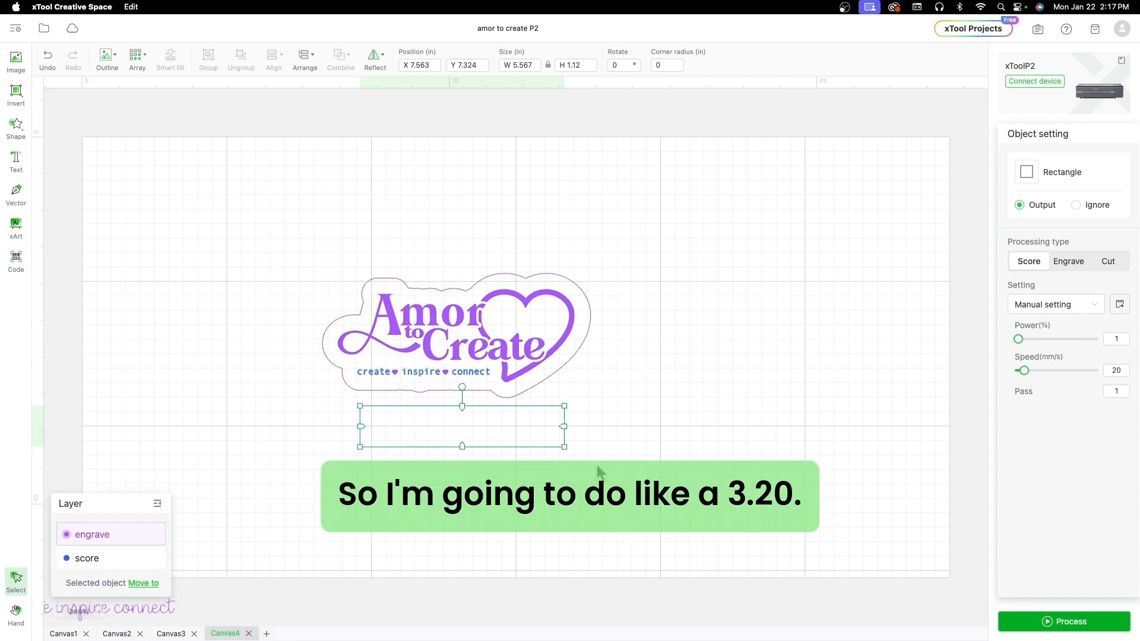
# Unlock the rectangle's aspect ratio and set its width to 3.20 in
pyautogui.click(548, 64)
pyautogui.click(566, 66)
pyautogui.click(534, 66)
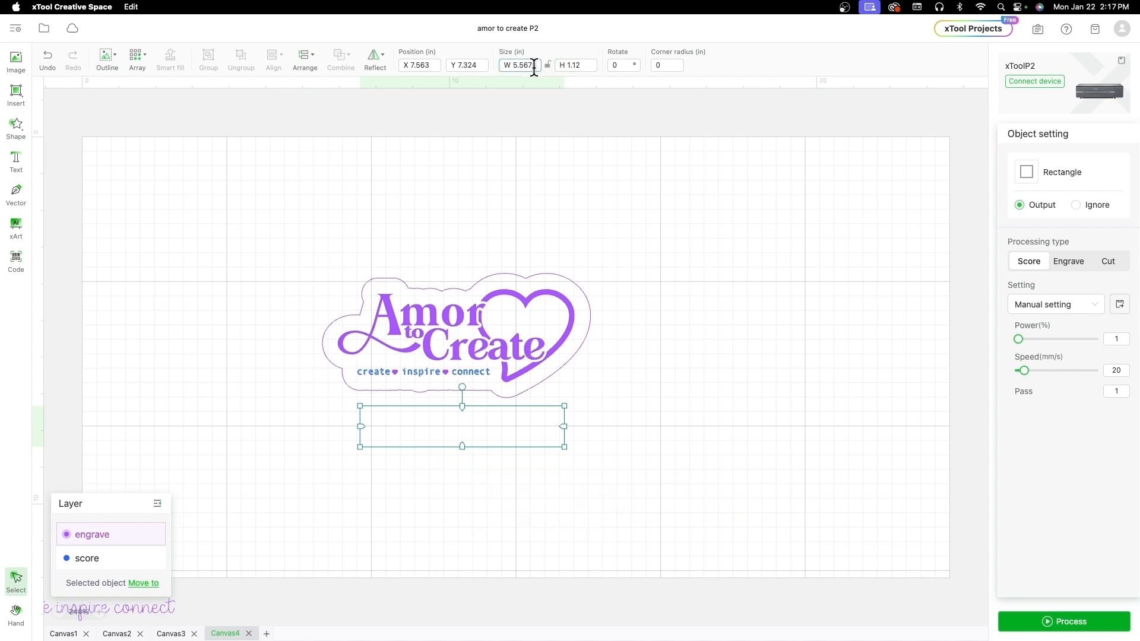
pyautogui.doubleClick(579, 65)
pyautogui.doubleClick(520, 65)
pyautogui.write('3.20')
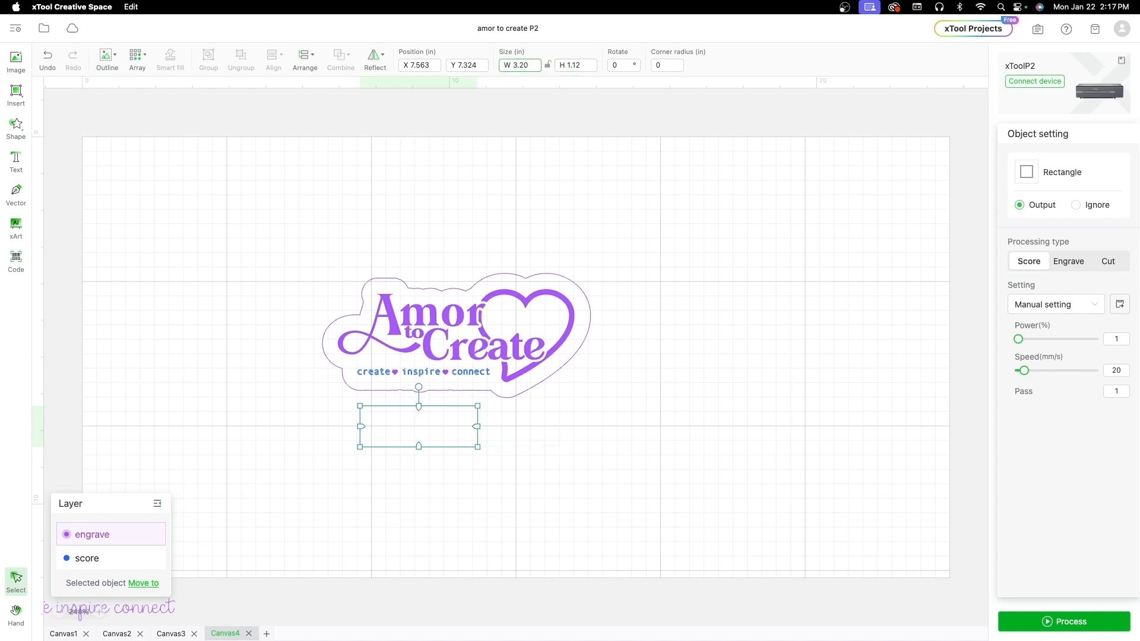
pyautogui.click(718, 417)
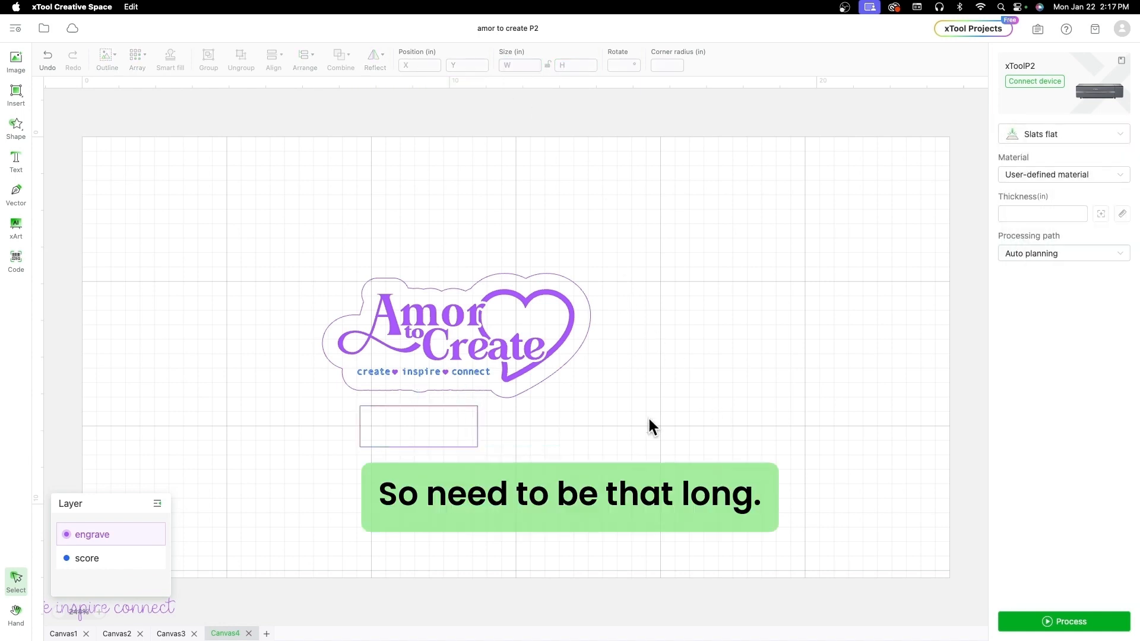
# Move the rectangle farther below the design and group the logo, tagline and outline together
pyautogui.moveTo(428, 425); pyautogui.dragTo(462, 493)
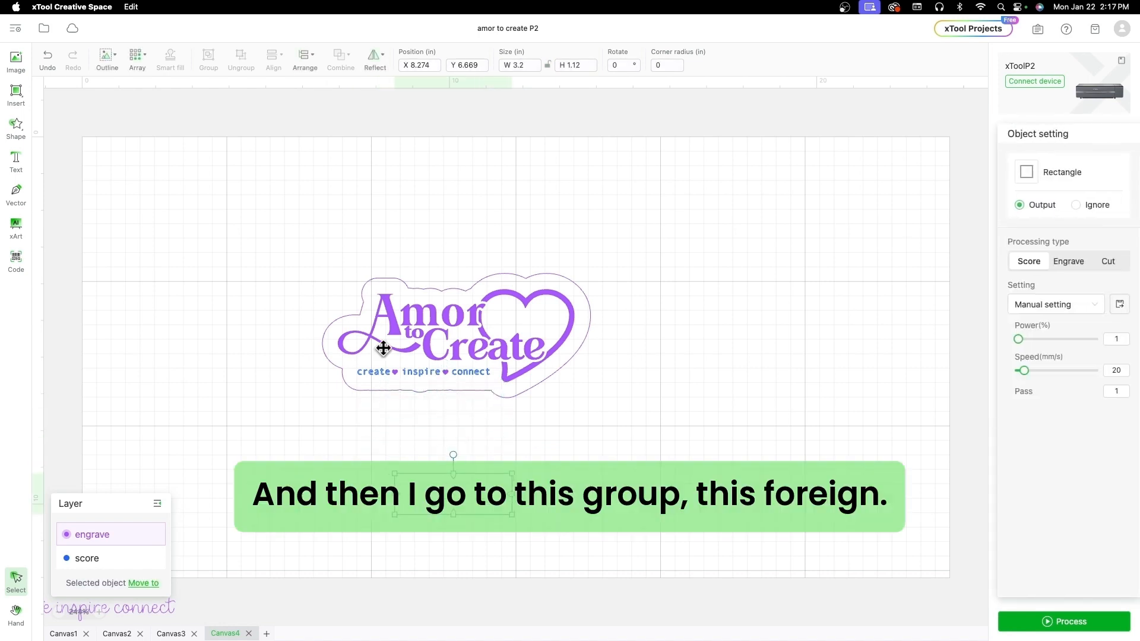
pyautogui.moveTo(282, 230); pyautogui.dragTo(665, 394)
pyautogui.rightClick(493, 322)
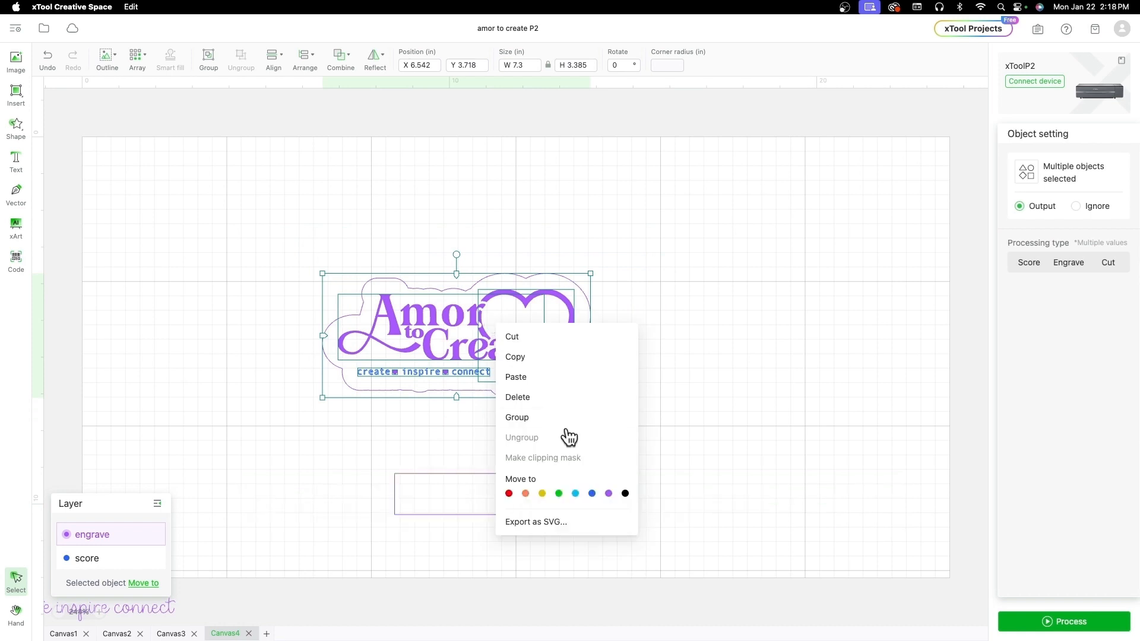
pyautogui.click(547, 418)
# Move the rectangle up to overlap the outline's lower edge and align it horizontally centered with the grouped logo
pyautogui.click(470, 510)
pyautogui.moveTo(476, 428); pyautogui.dragTo(472, 377)
pyautogui.moveTo(729, 459); pyautogui.dragTo(241, 209)
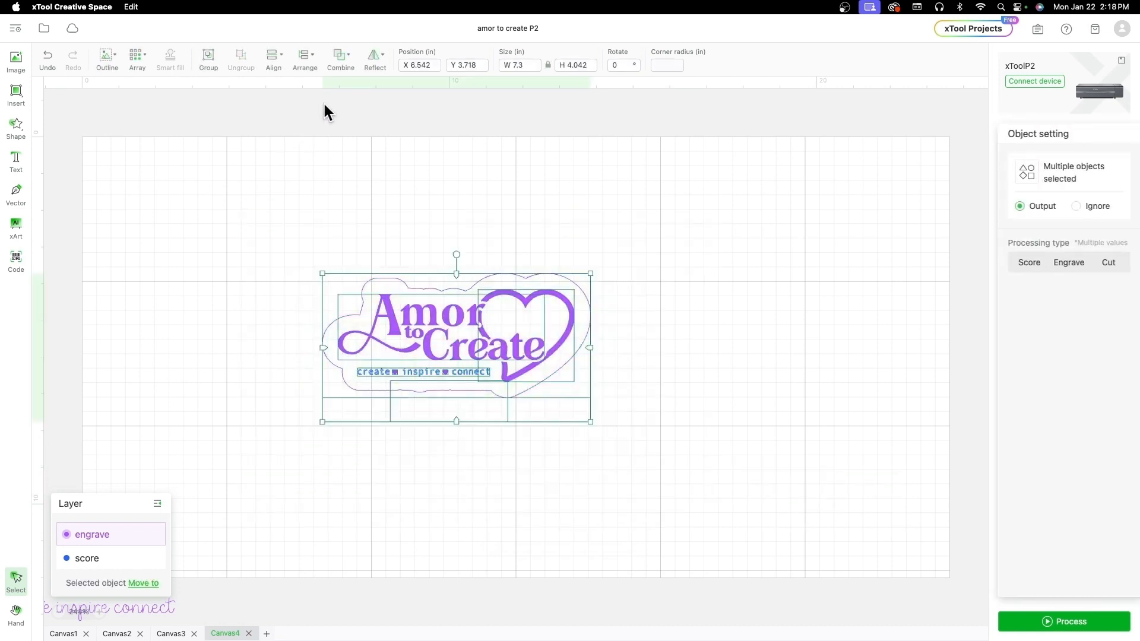
pyautogui.click(274, 58)
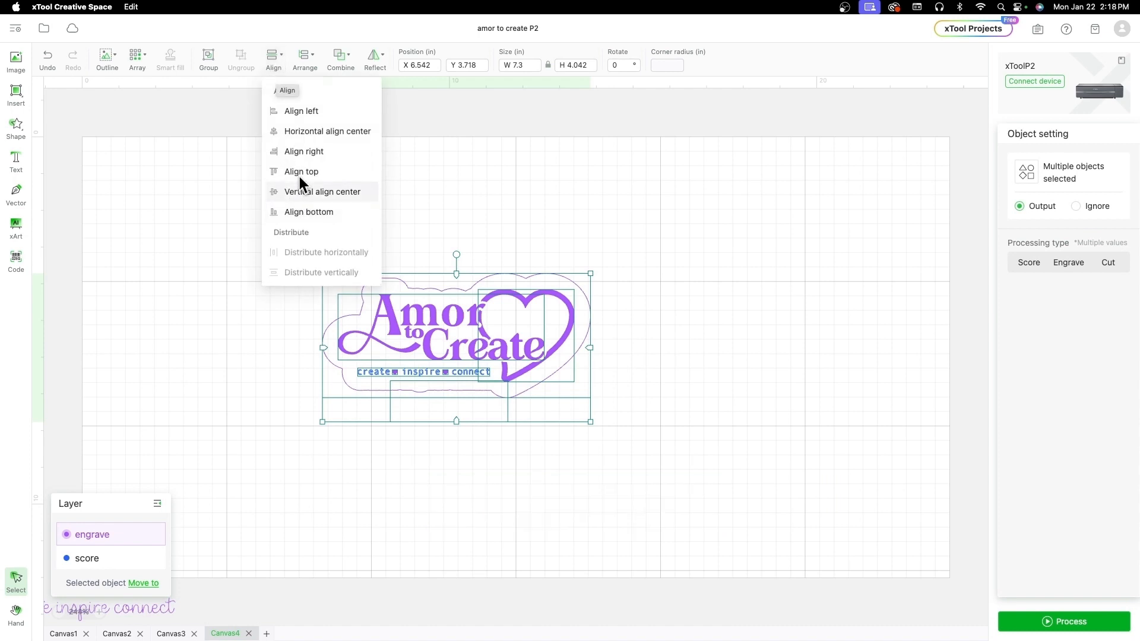
pyautogui.click(301, 132)
pyautogui.click(730, 363)
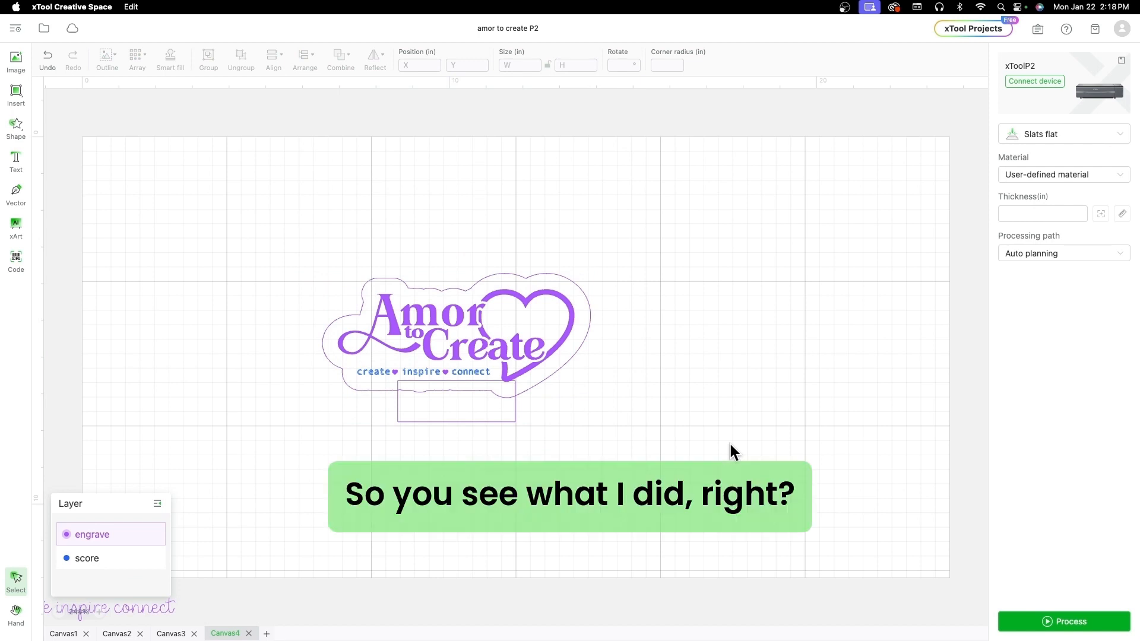
# Ungroup the logo, tagline and outline
pyautogui.click(462, 408)
pyautogui.click(567, 321)
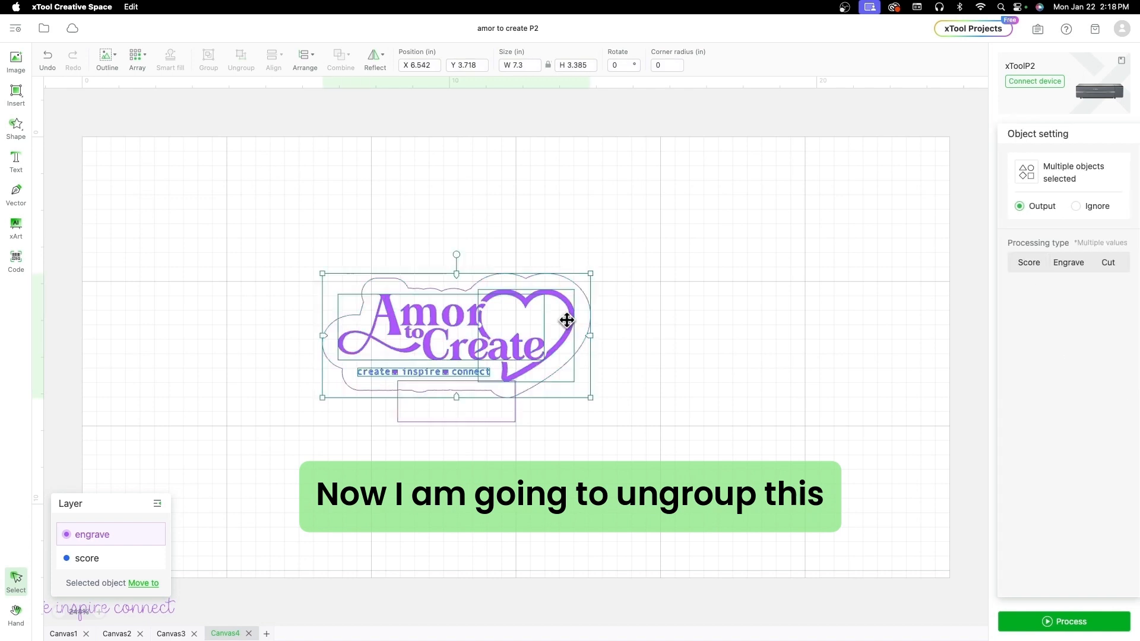
pyautogui.rightClick(568, 322)
pyautogui.click(605, 437)
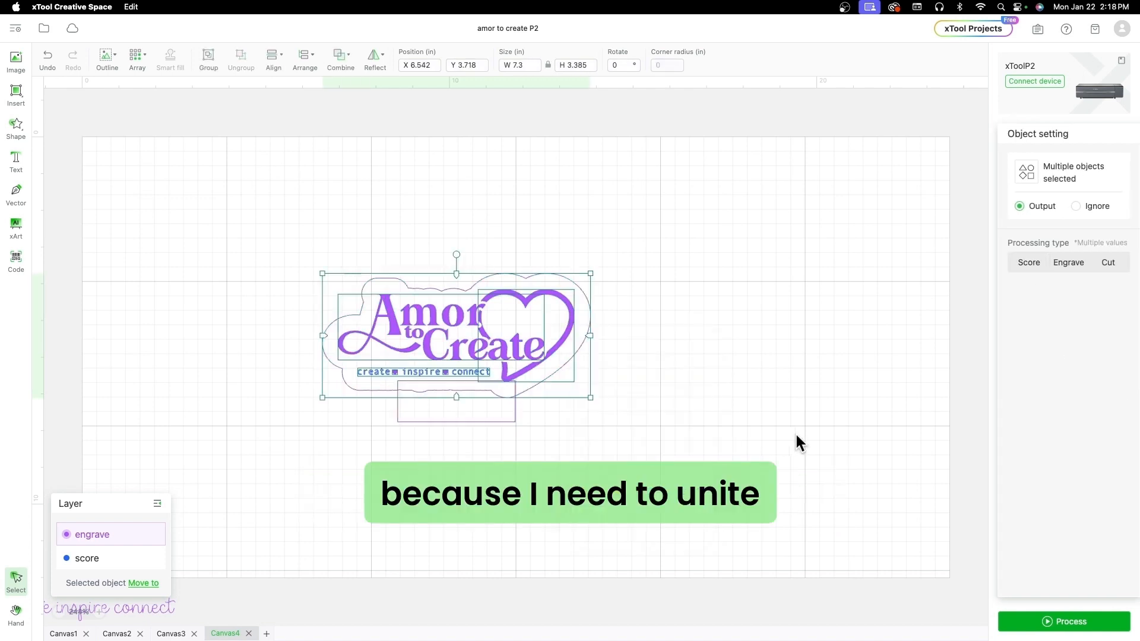
pyautogui.click(821, 441)
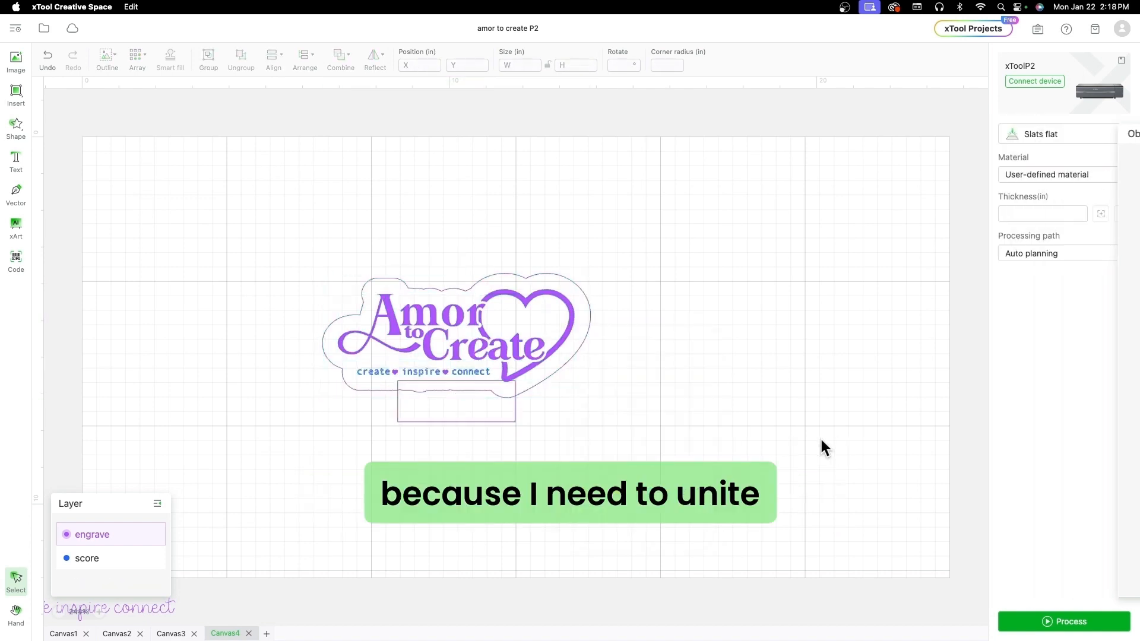
# Unite the rectangle with the logo outline to form a base tab
pyautogui.click(480, 416)
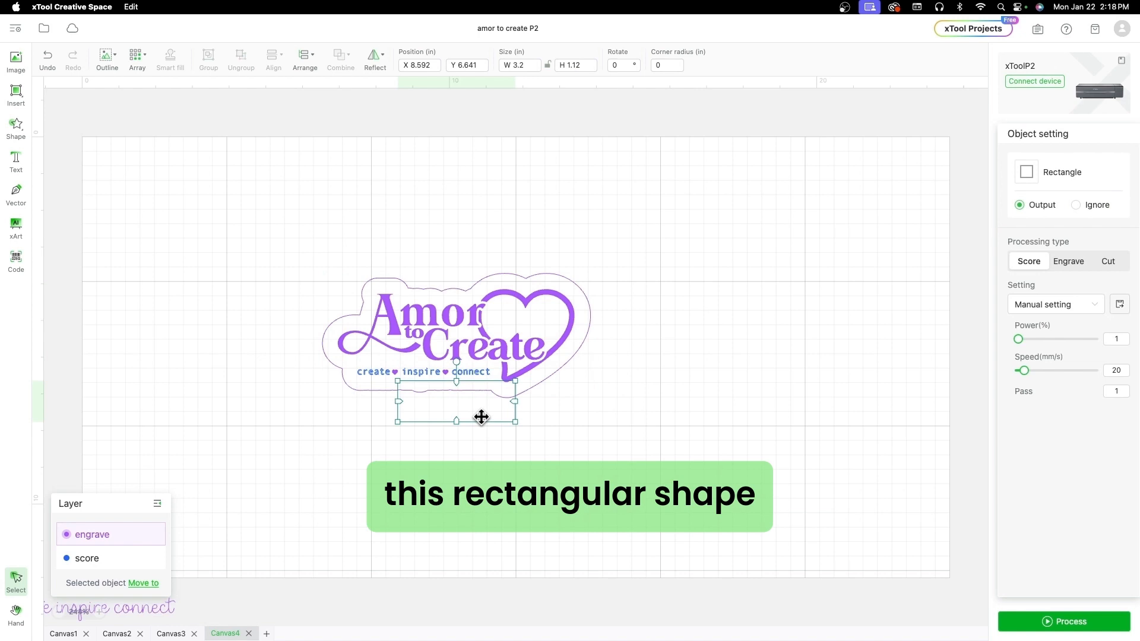
pyautogui.keyDown('shift'); pyautogui.click(590, 318); pyautogui.keyUp('shift')
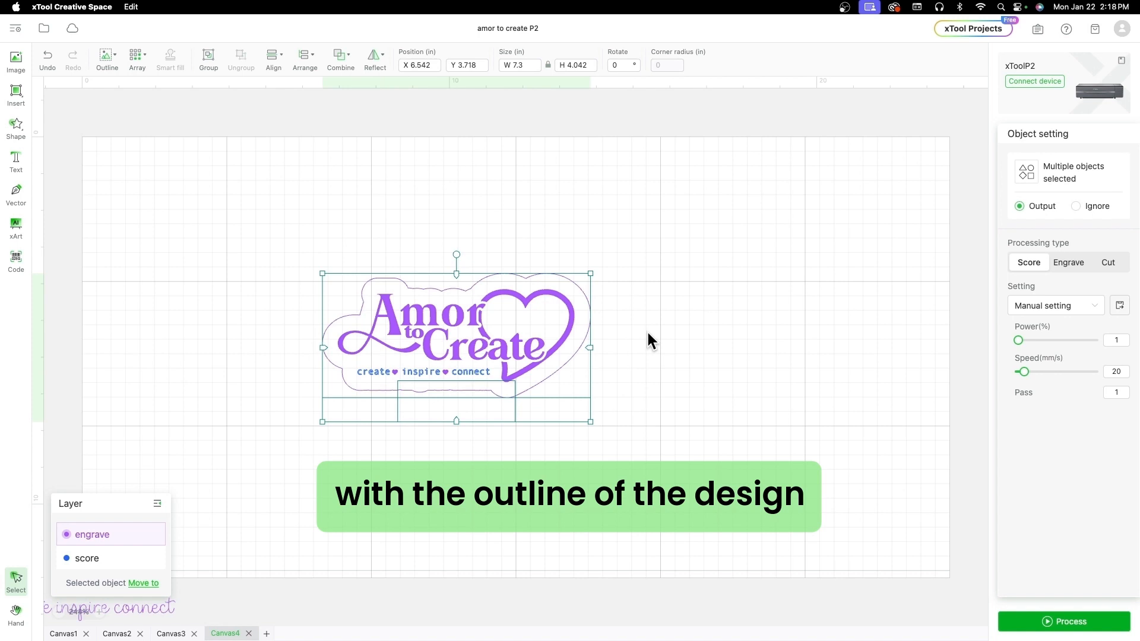
pyautogui.click(343, 69)
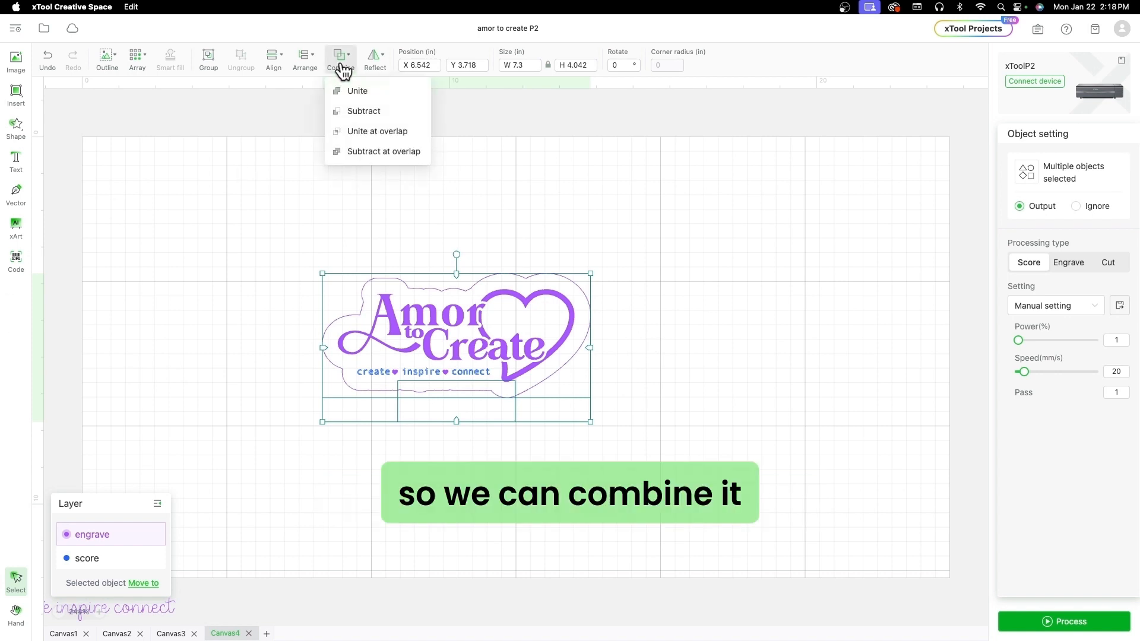
pyautogui.click(373, 92)
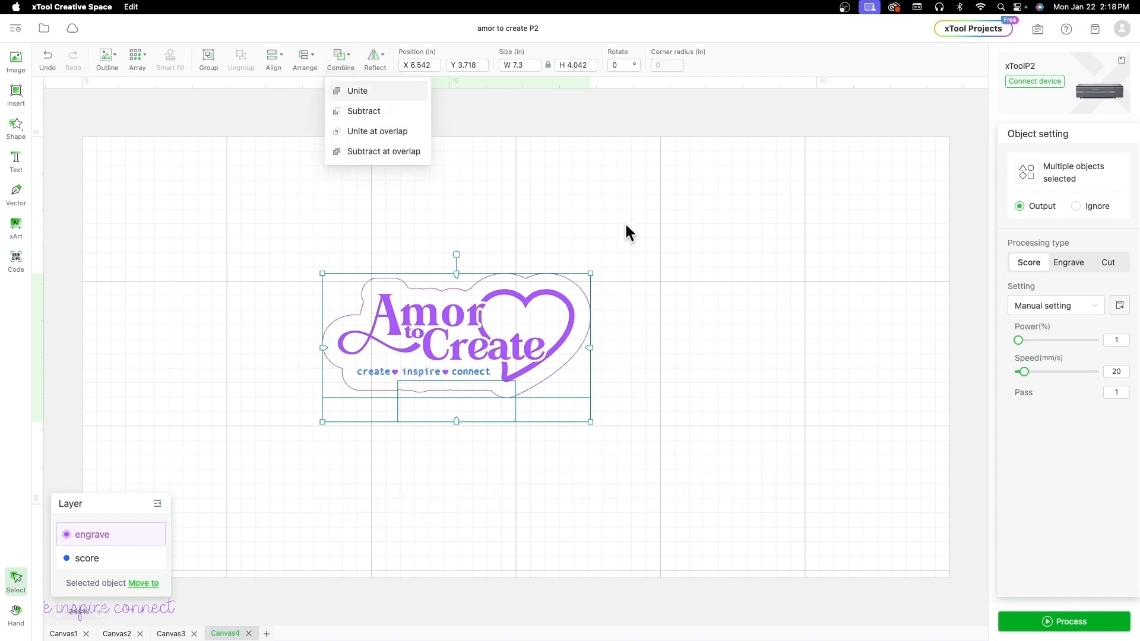
pyautogui.click(729, 320)
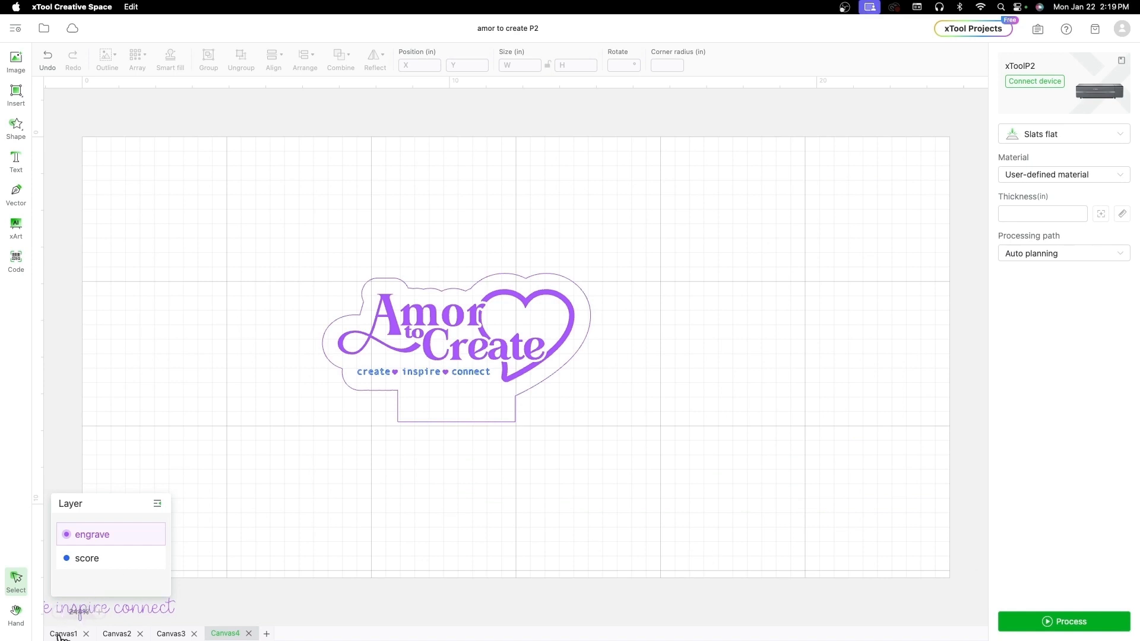
# Switch to Canvas2 and save the project
pyautogui.click(86, 633)
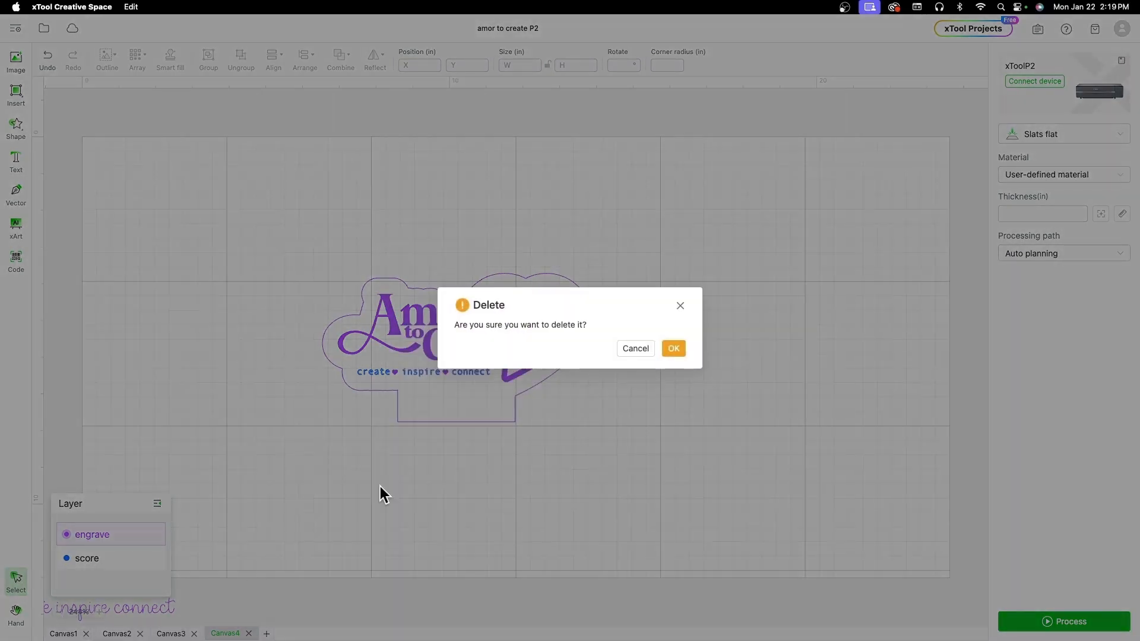
pyautogui.click(643, 350)
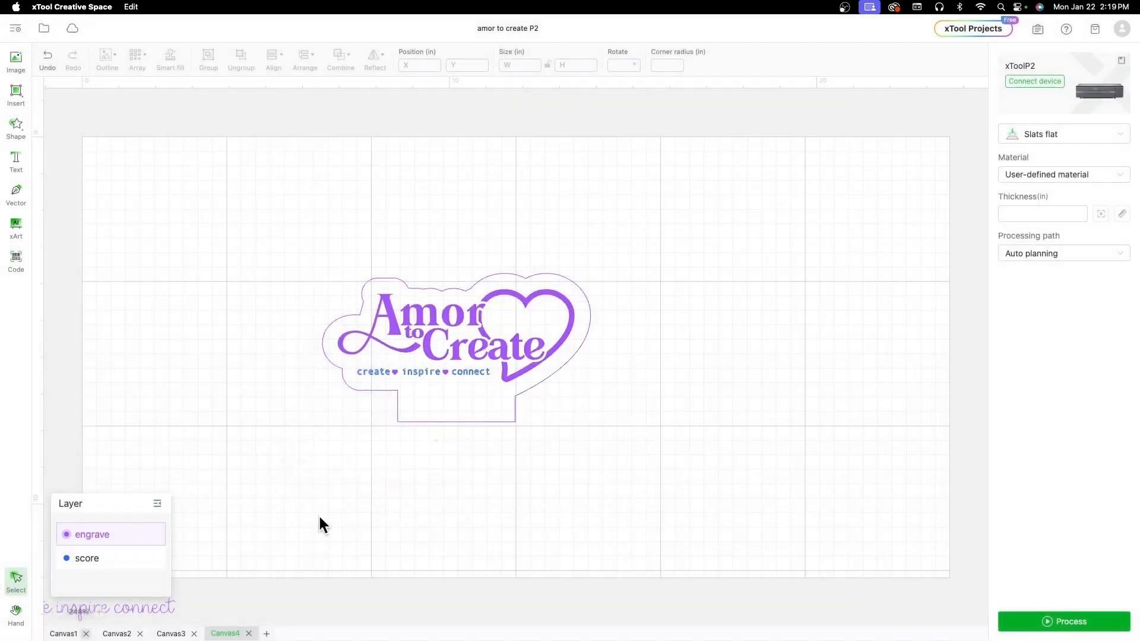
pyautogui.click(113, 634)
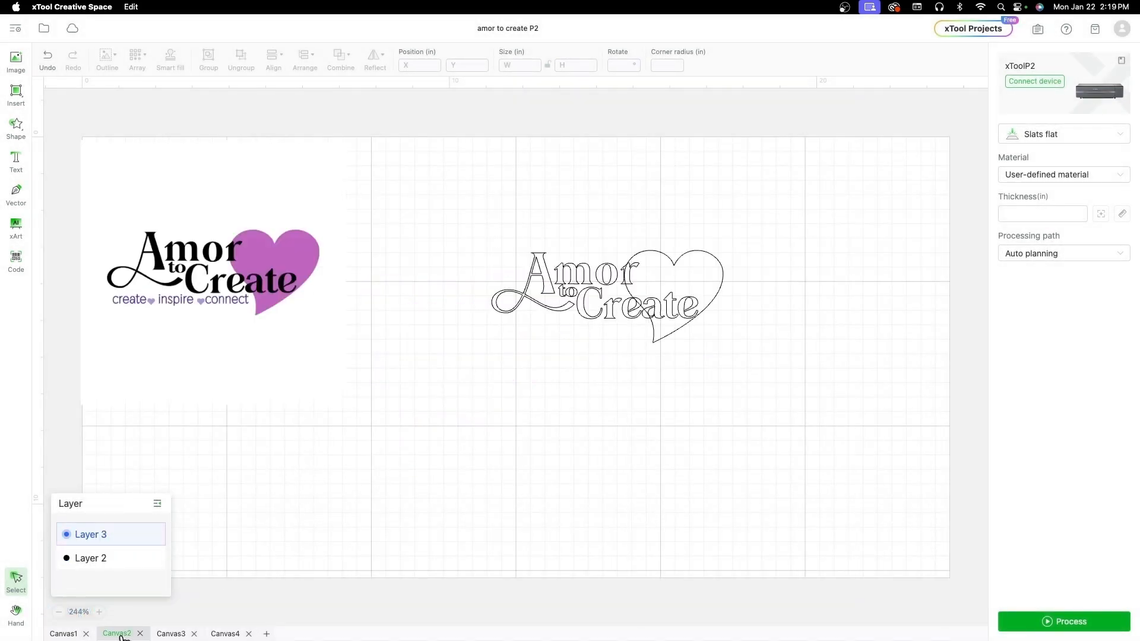
pyautogui.click(45, 30)
pyautogui.click(50, 122)
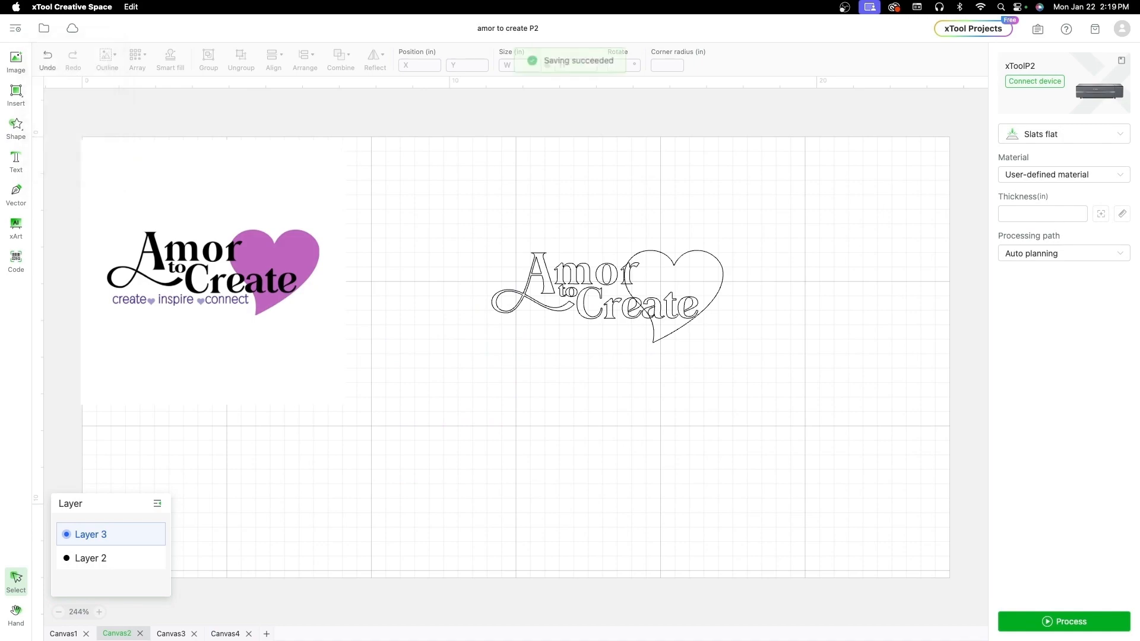